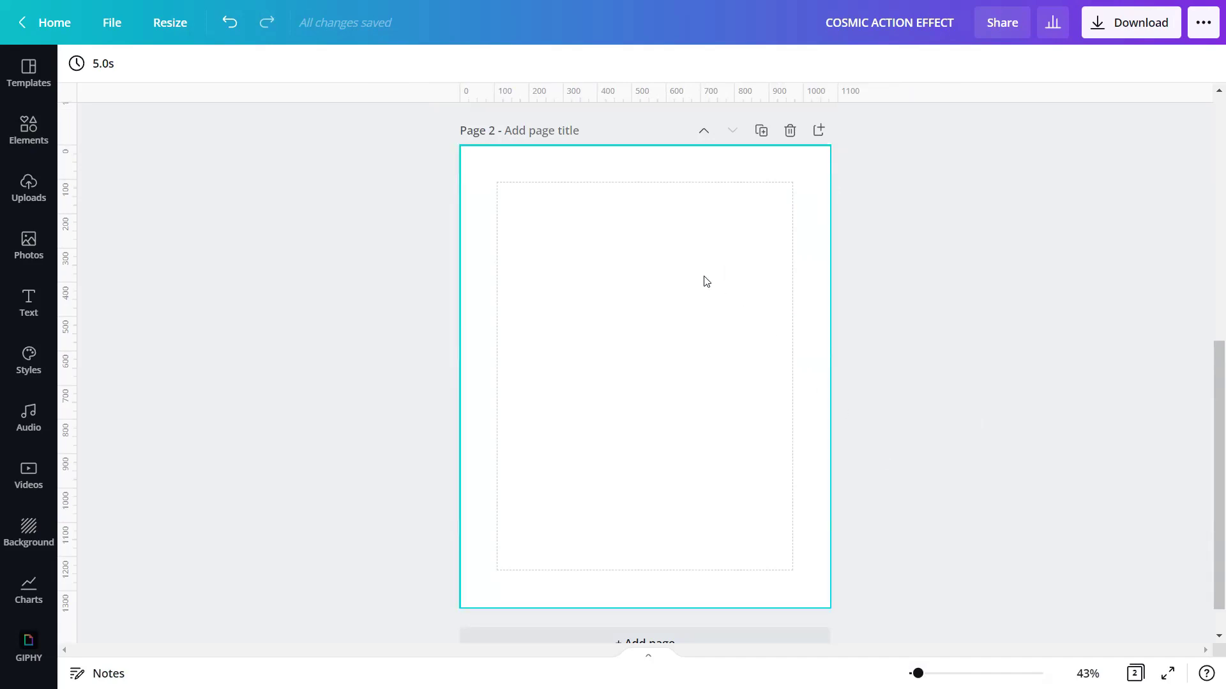
# - Fill Page 2's background with solid black from the Default Colors palette
pyautogui.click(638, 269)
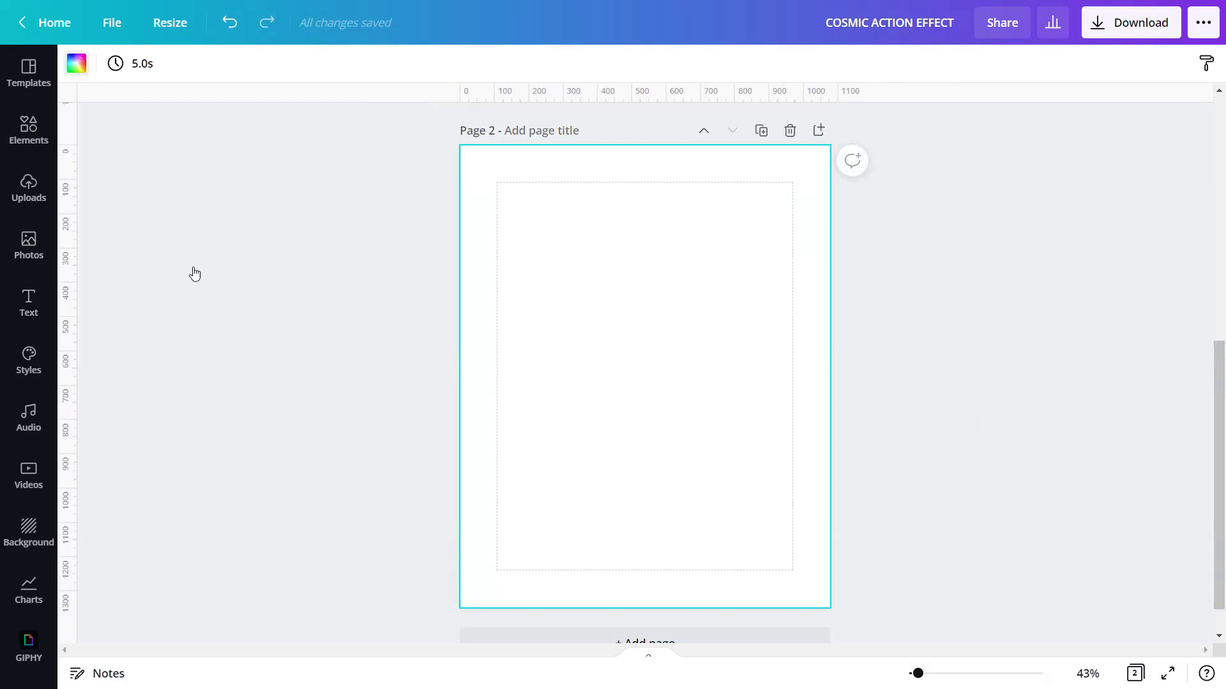
pyautogui.scroll(-10, 194, 276)
pyautogui.scroll(-3, 152, 333)
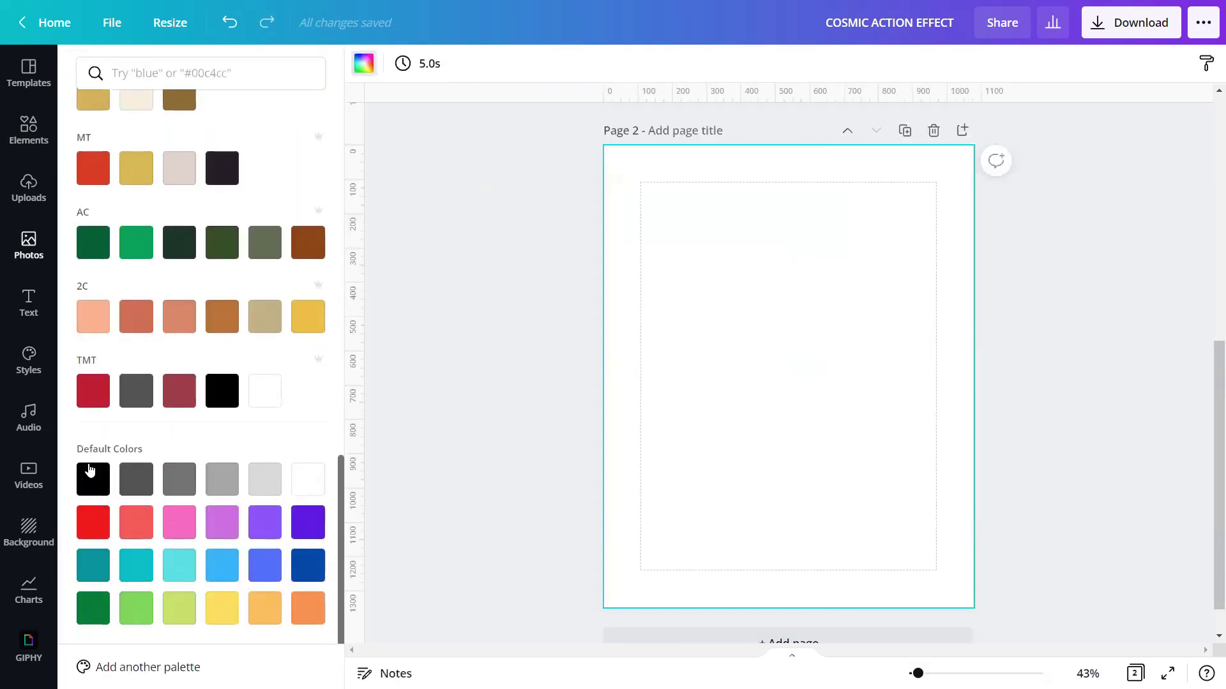
pyautogui.click(90, 476)
pyautogui.click(462, 330)
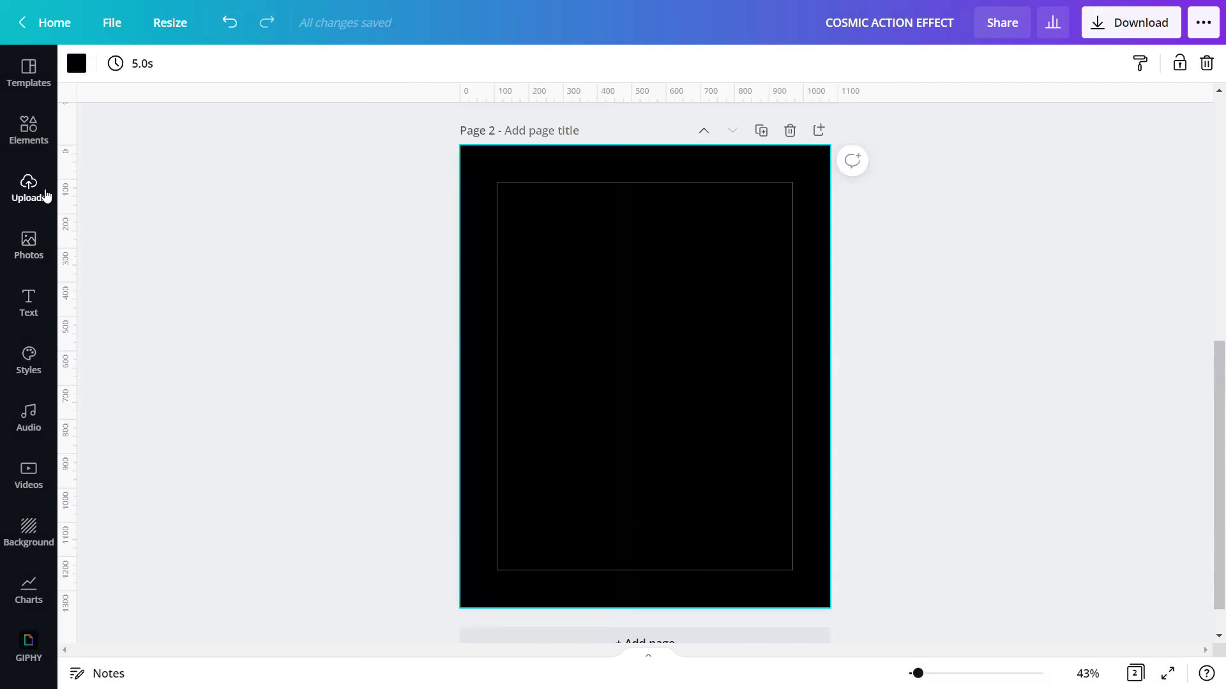
pyautogui.click(46, 195)
# - Add the dancer photo from Uploads and remove its grey background with Background Remover
pyautogui.click(134, 260)
pyautogui.click(348, 365)
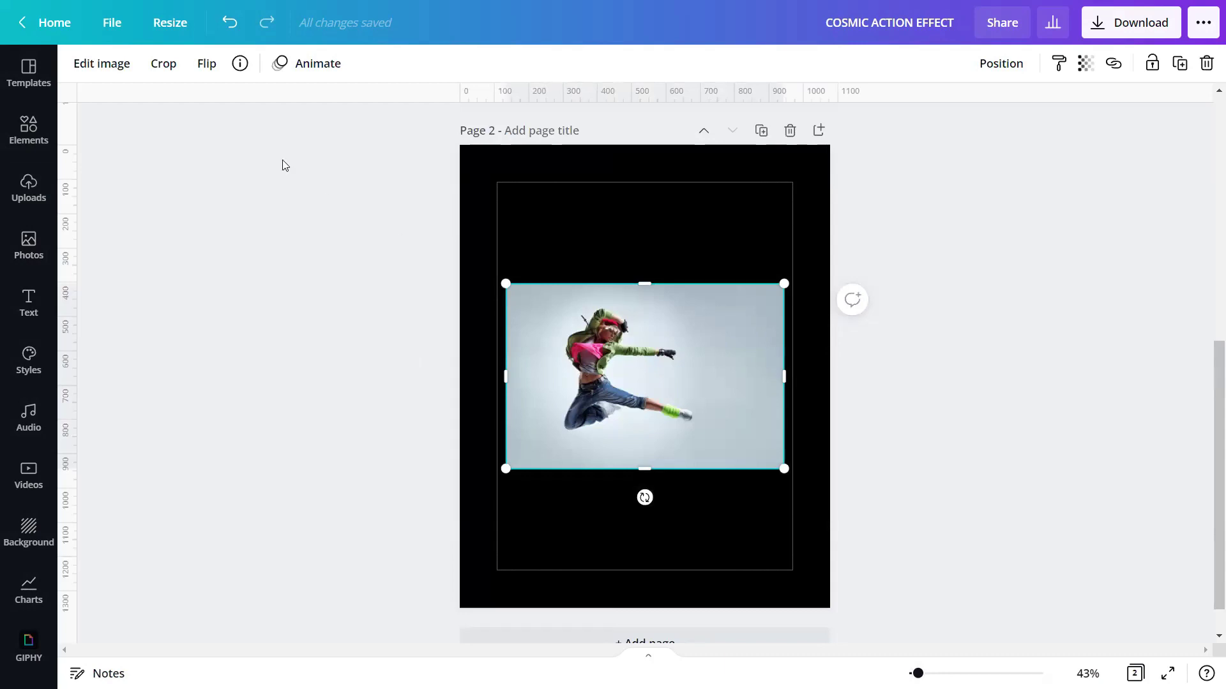
pyautogui.click(102, 63)
pyautogui.click(164, 309)
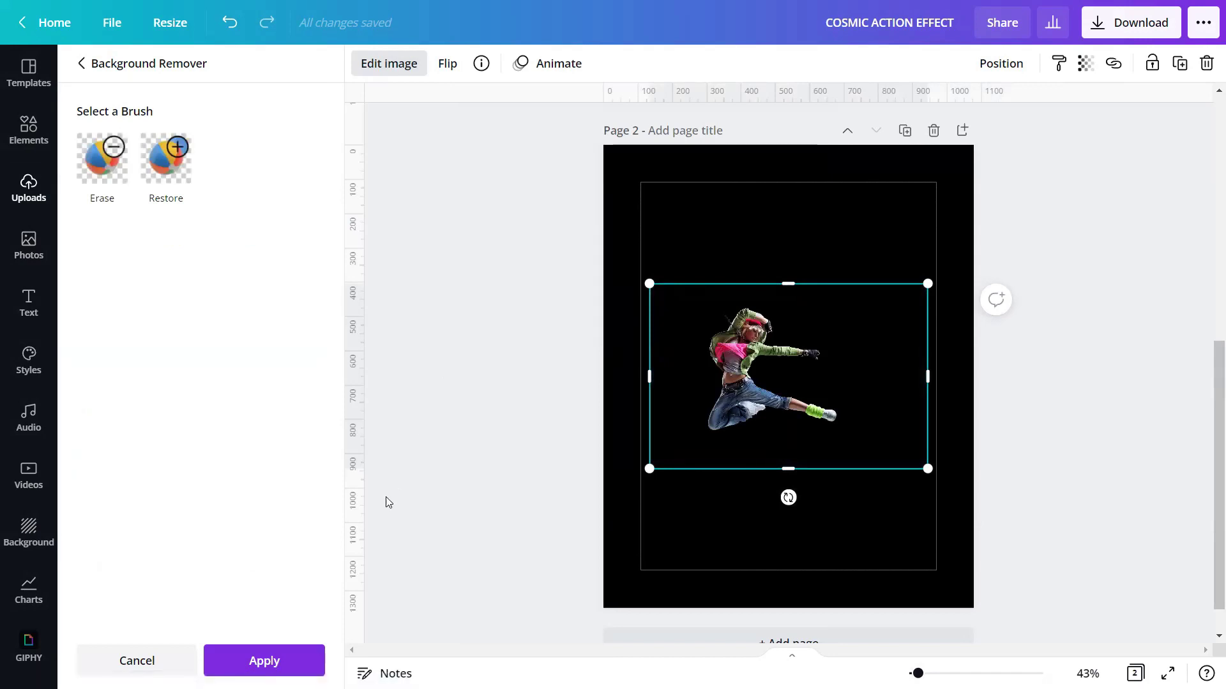
pyautogui.click(273, 661)
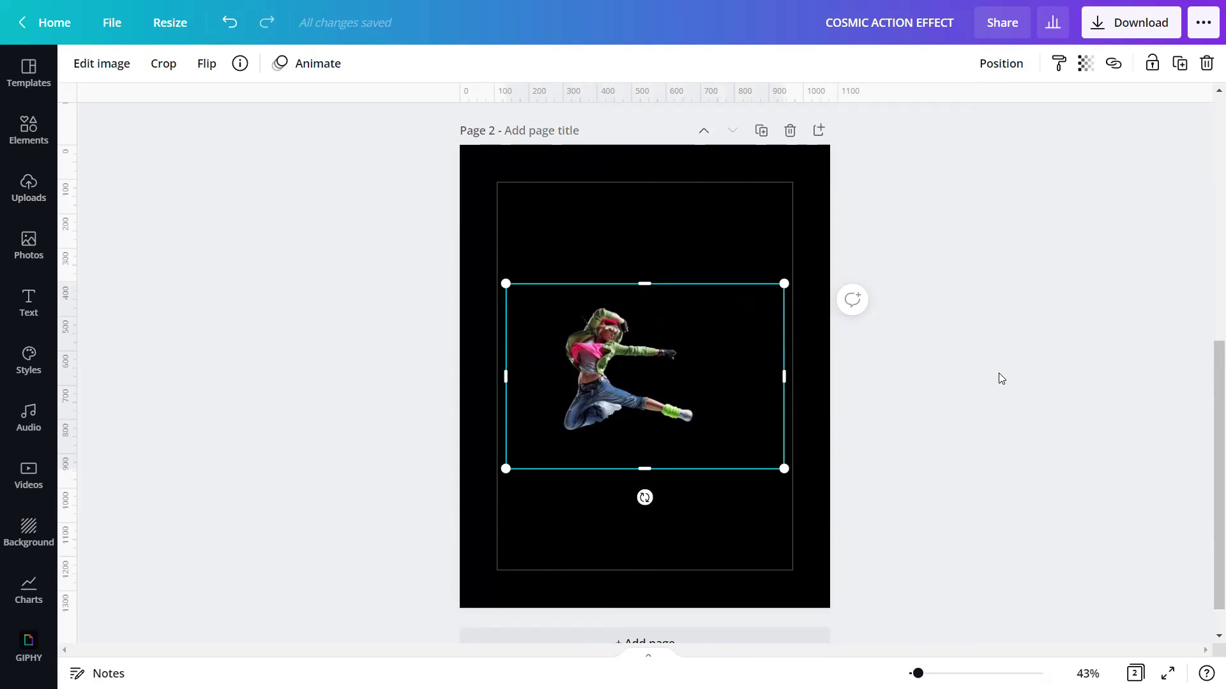
# - Enlarge the cut-out dancer and shift it up and right to fill the page
pyautogui.moveTo(776, 459); pyautogui.dragTo(924, 639)
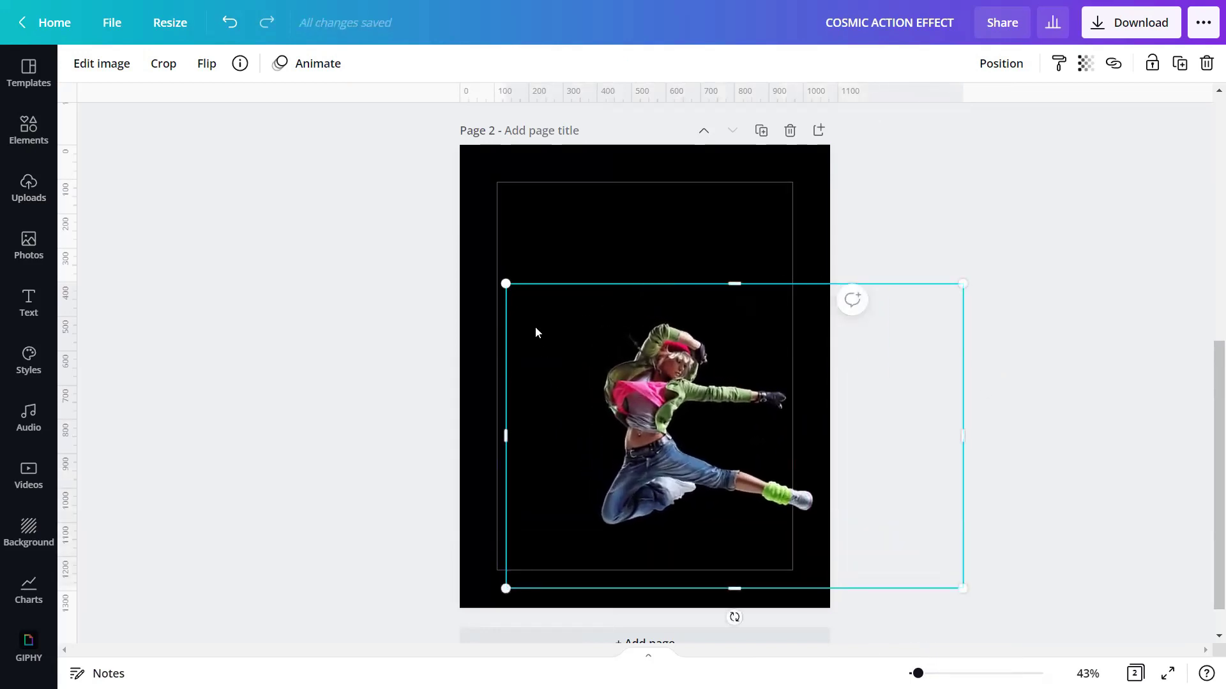
pyautogui.moveTo(506, 283); pyautogui.dragTo(427, 233)
pyautogui.moveTo(669, 397); pyautogui.dragTo(705, 386)
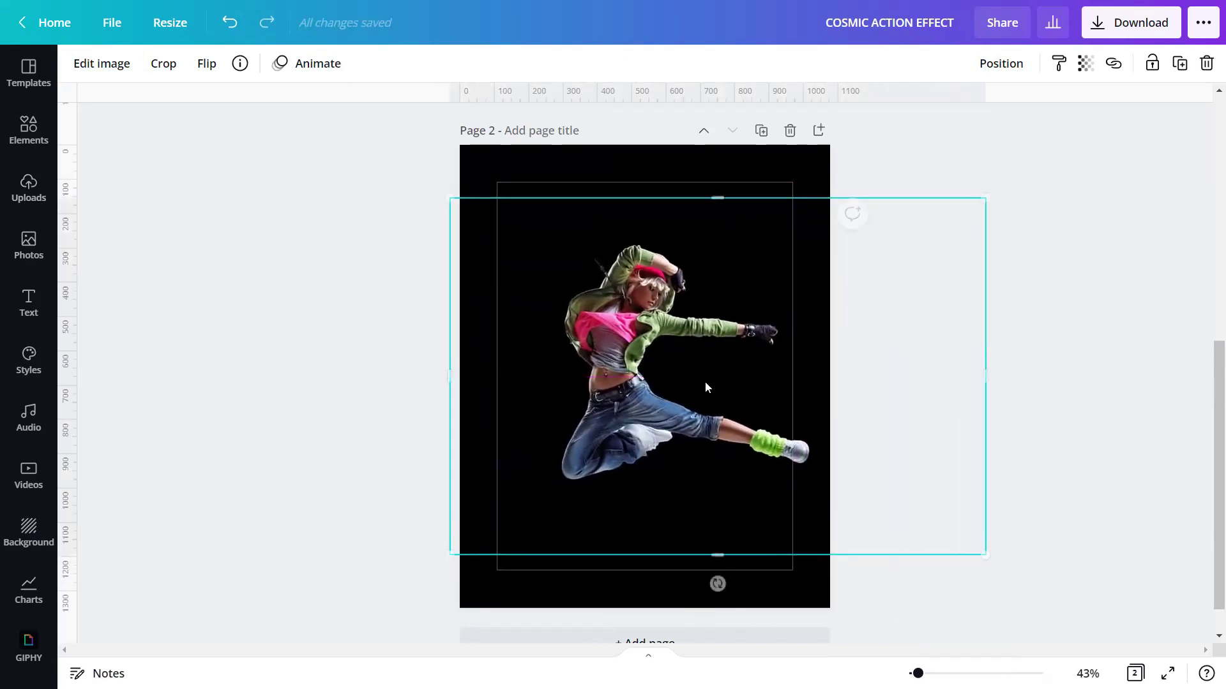
pyautogui.click(1027, 346)
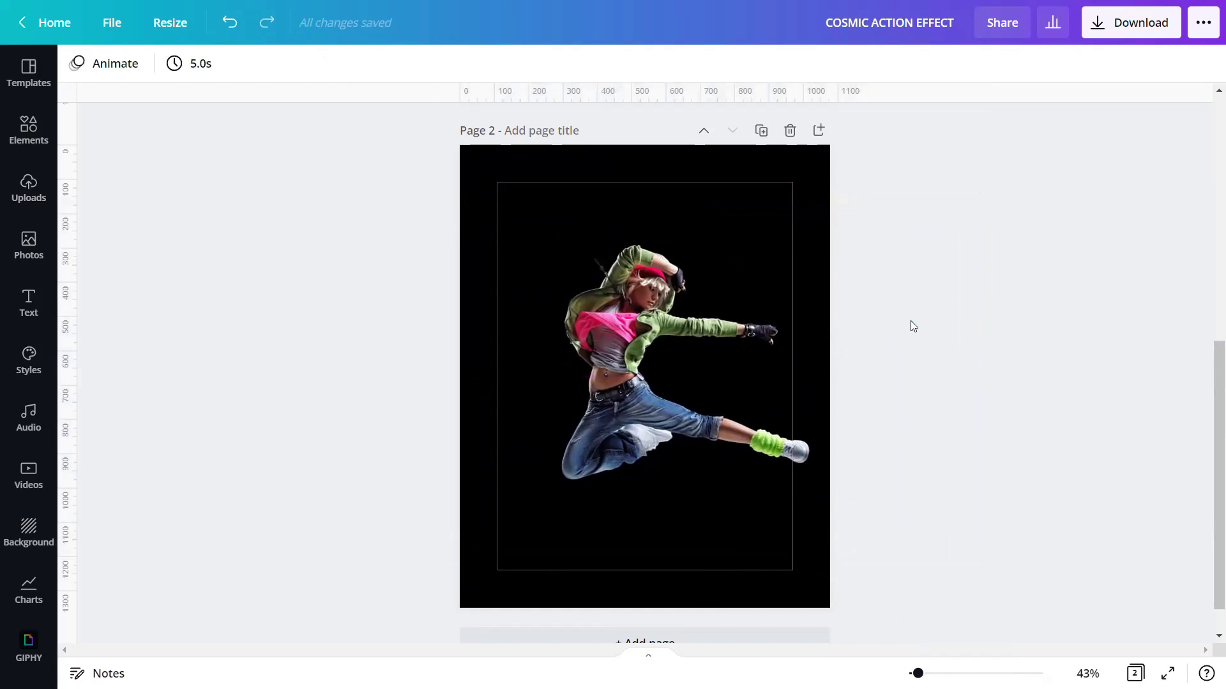
# - Trim the dancer's frame from both sides and duplicate the page as Page 3
pyautogui.click(792, 305)
pyautogui.moveTo(990, 345); pyautogui.dragTo(821, 333)
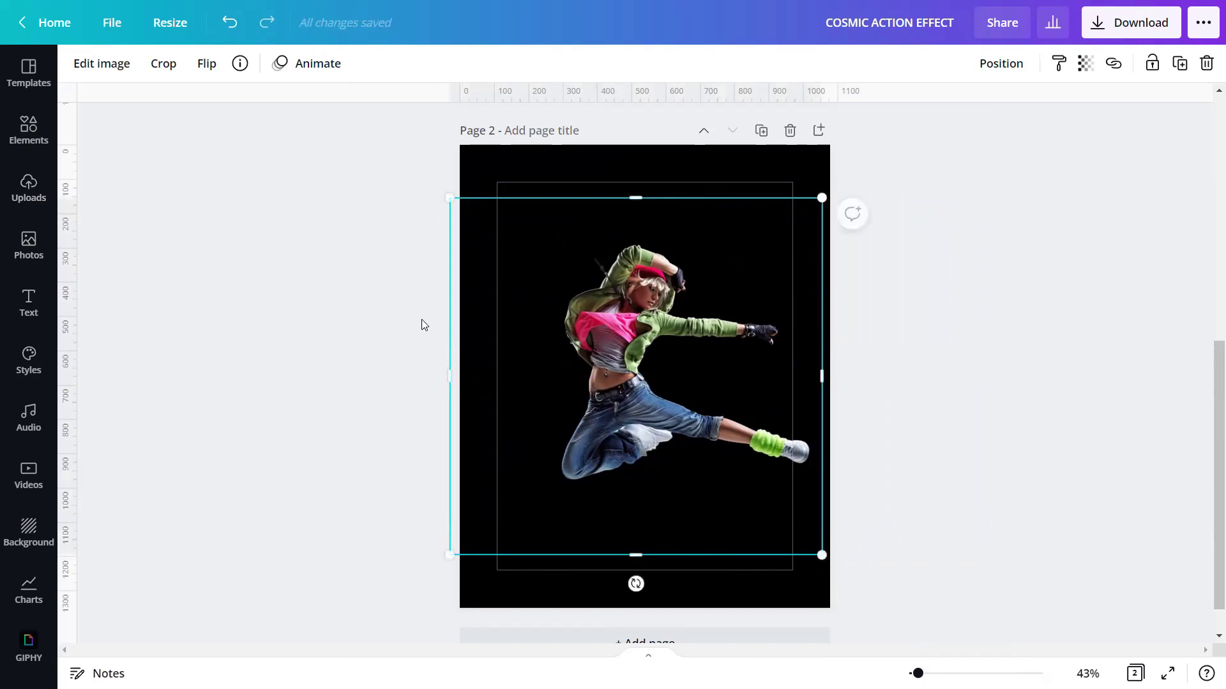
pyautogui.moveTo(438, 319); pyautogui.dragTo(536, 323)
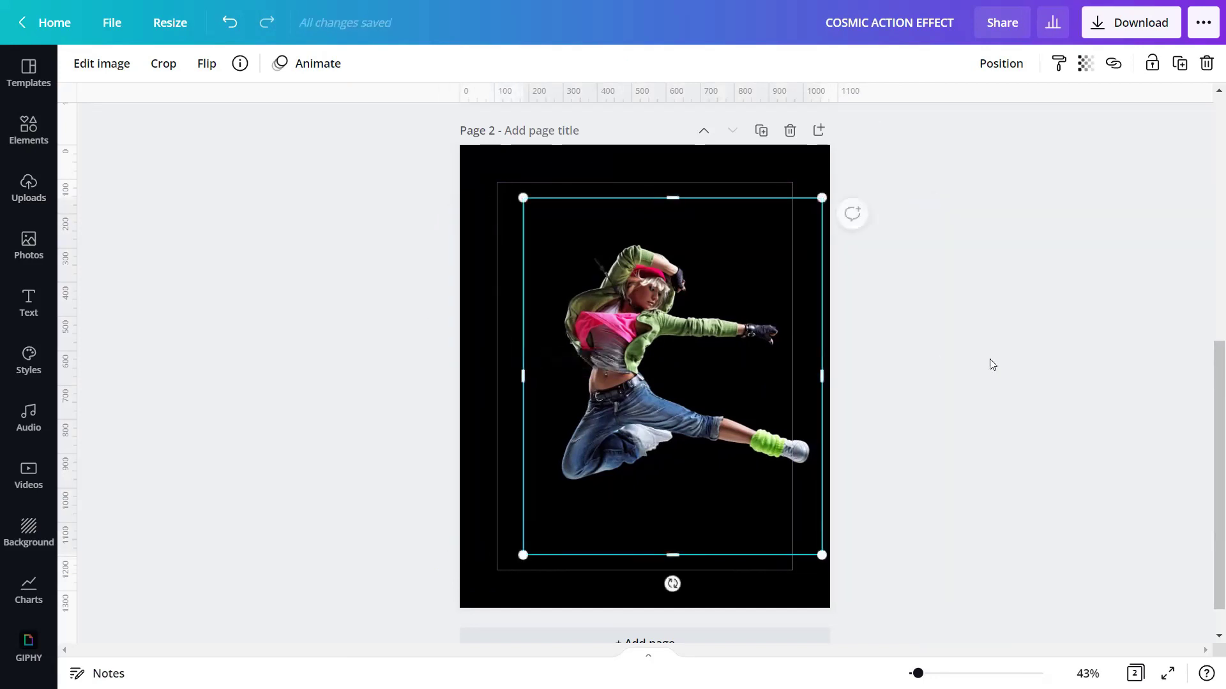
pyautogui.click(1025, 356)
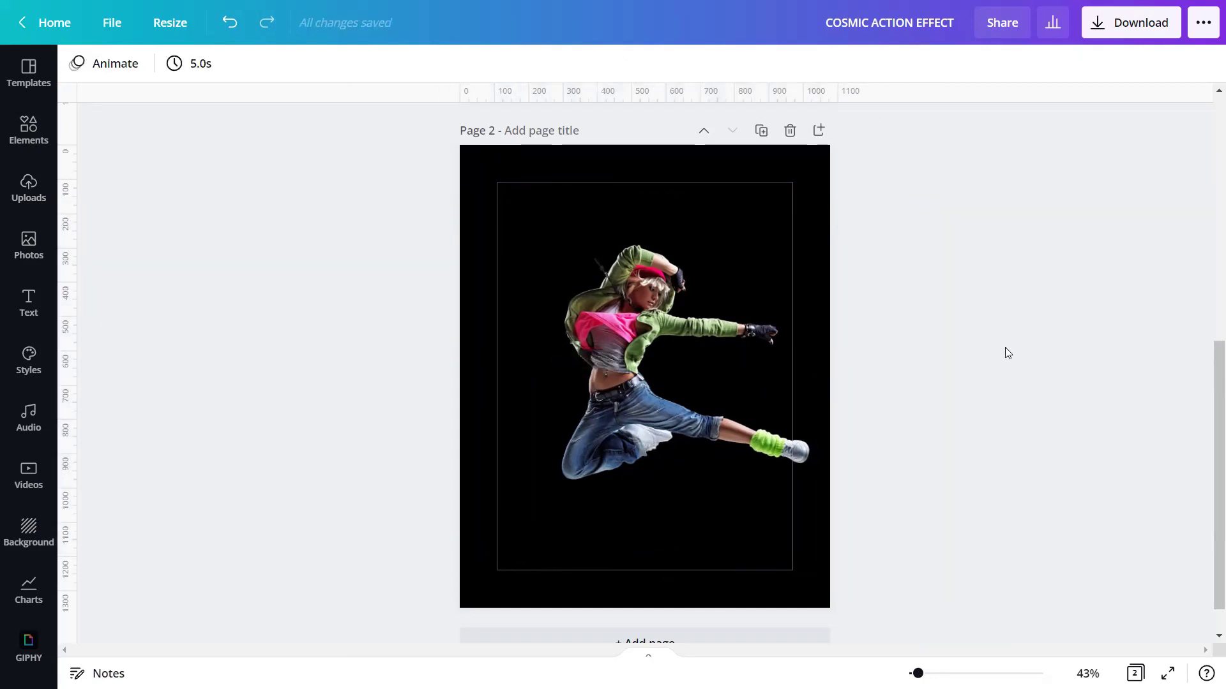
pyautogui.click(761, 130)
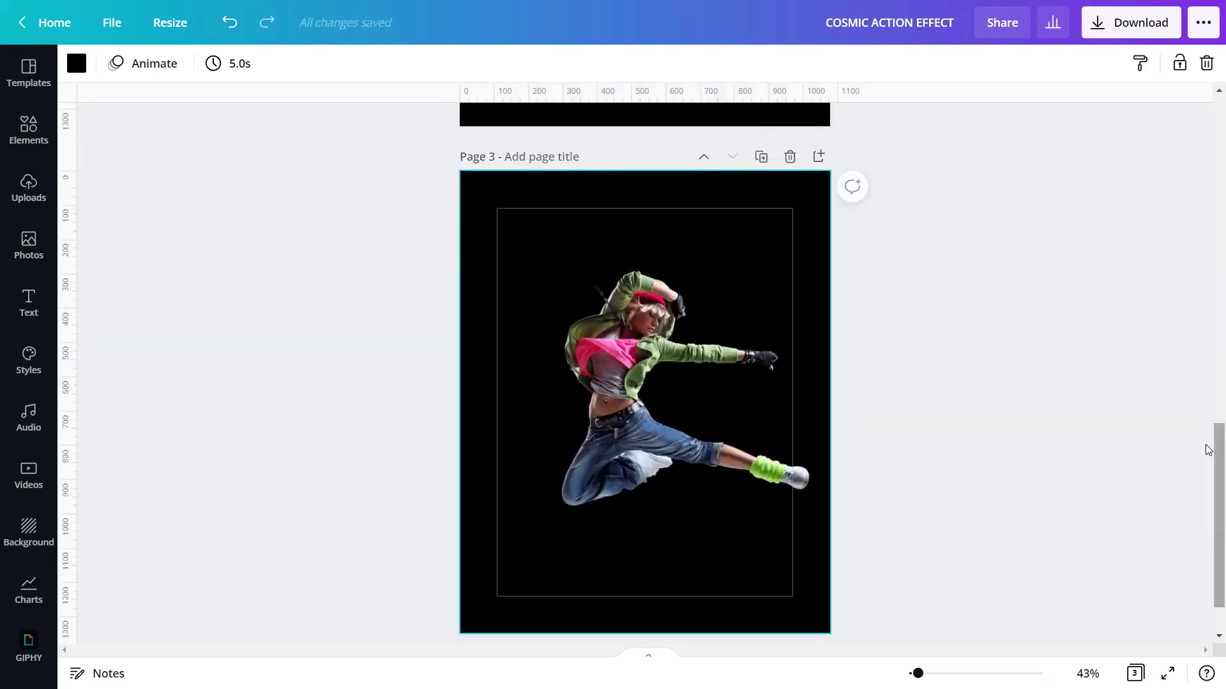
# - Apply the Glow shadow to the dancer on Page 3
pyautogui.moveTo(1216, 447); pyautogui.dragTo(1216, 463)
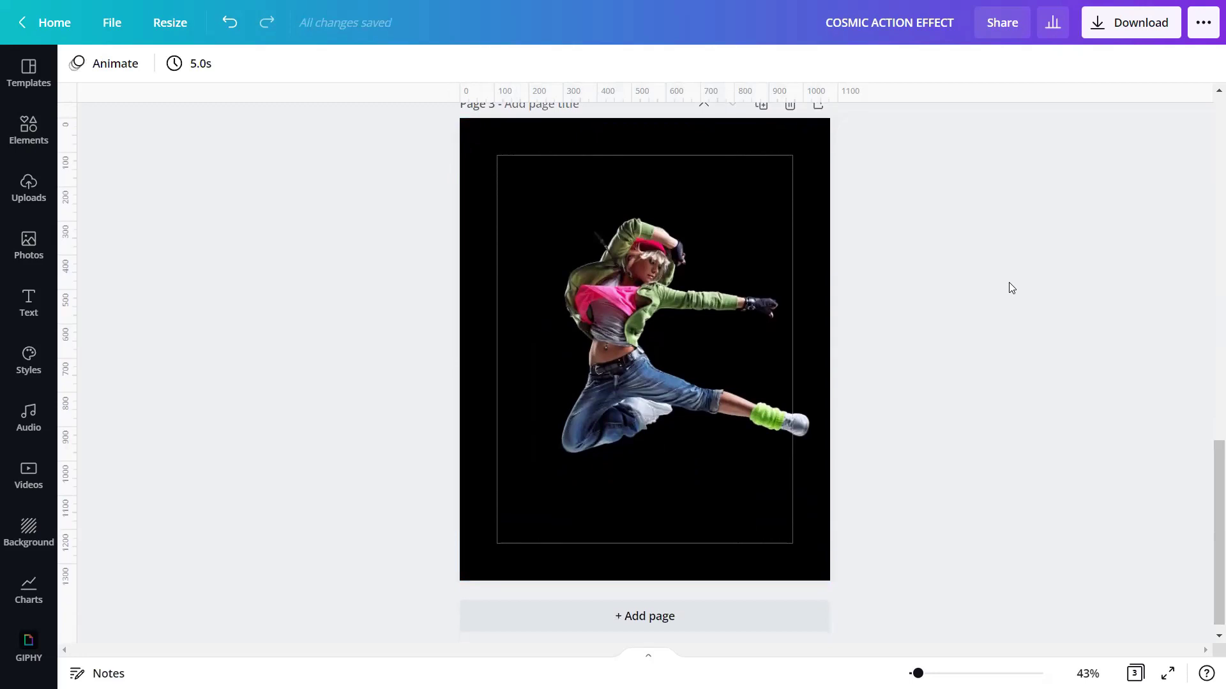
pyautogui.click(689, 260)
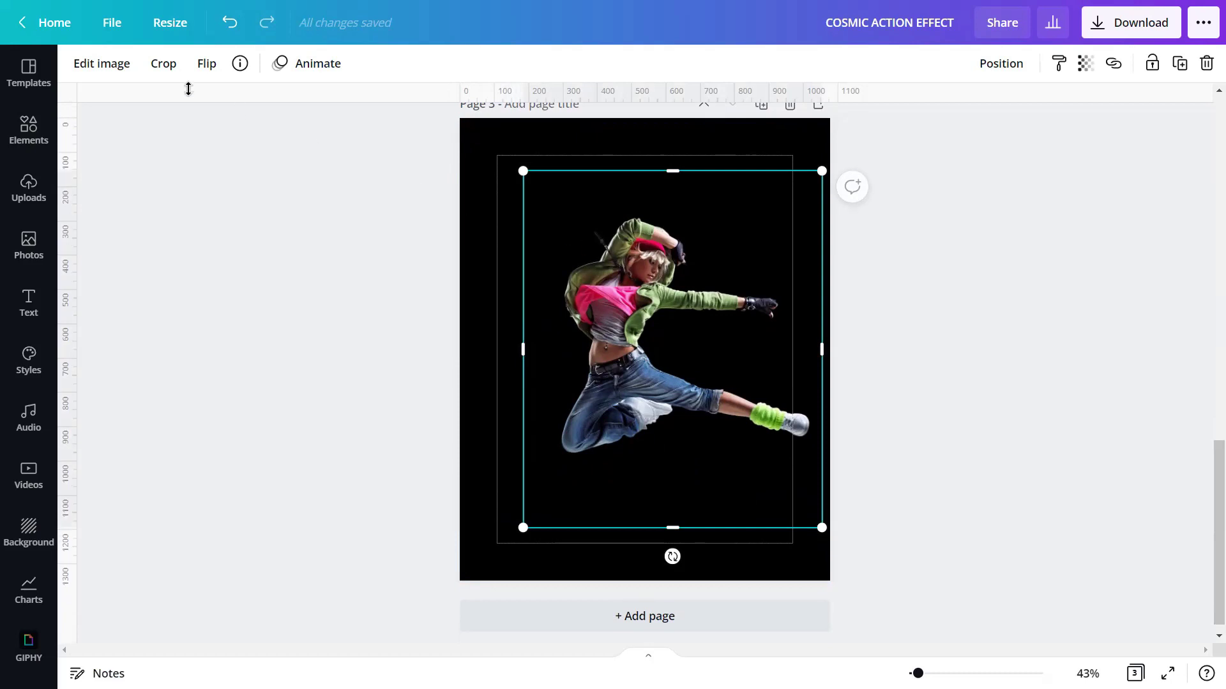
pyautogui.click(119, 66)
pyautogui.scroll(-5, 147, 123)
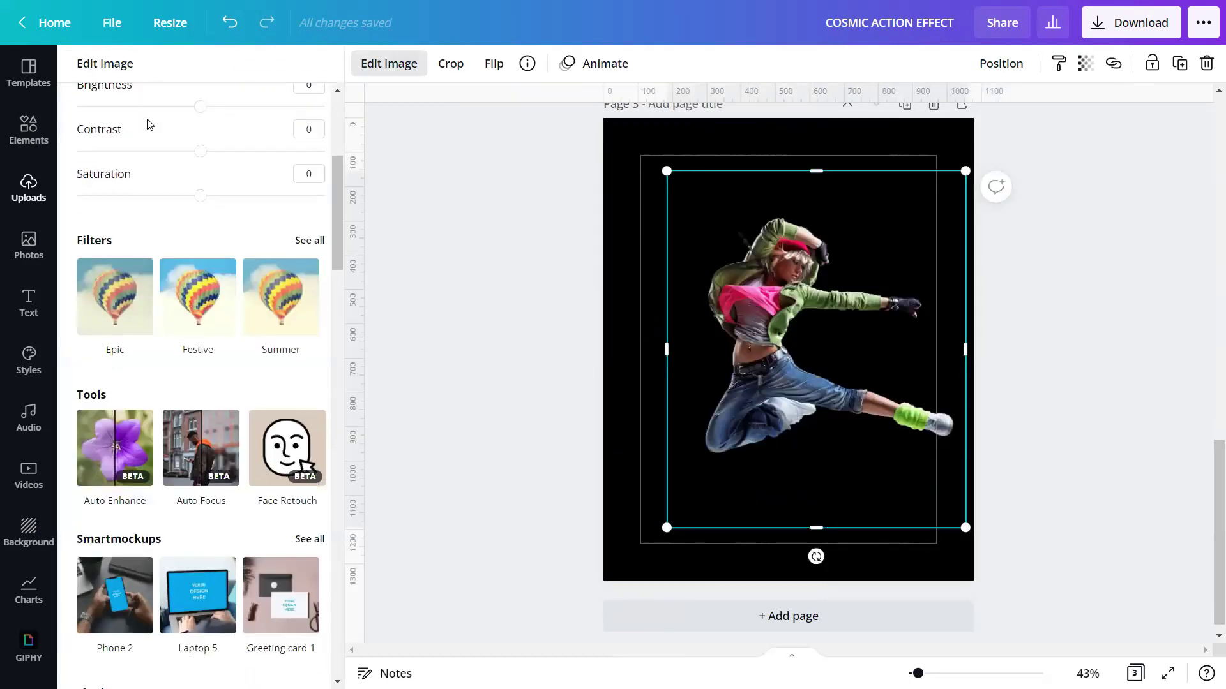
pyautogui.scroll(-6, 147, 124)
pyautogui.scroll(-3, 108, 139)
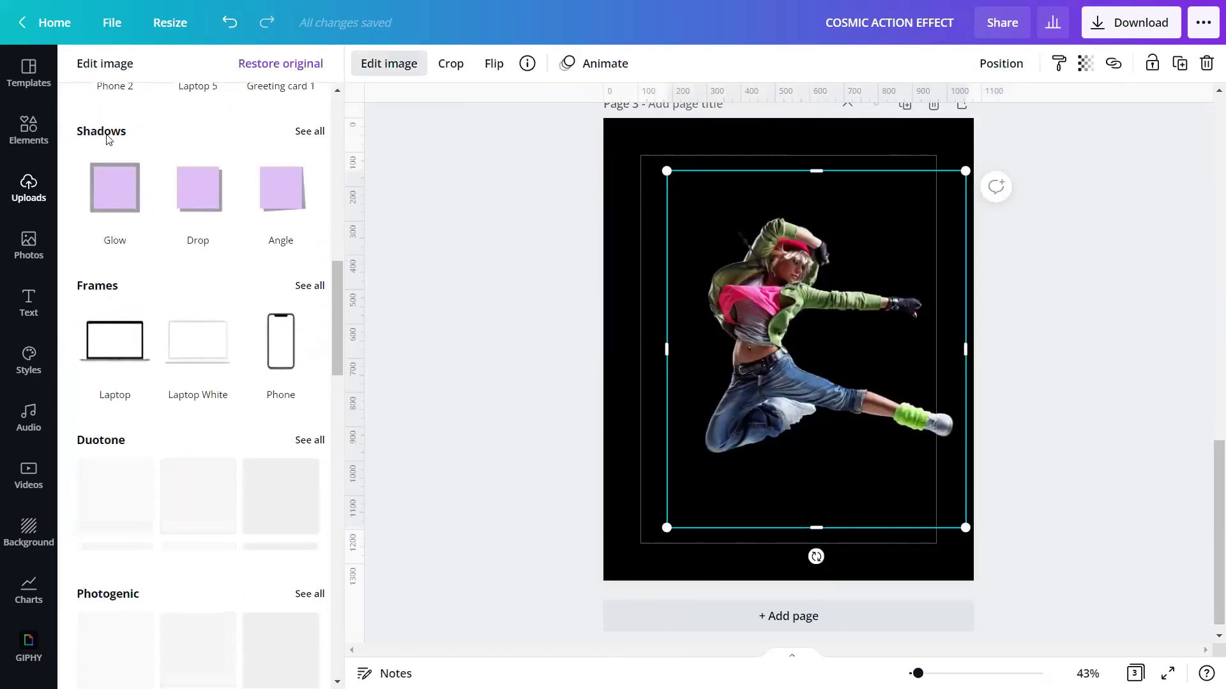
pyautogui.click(309, 131)
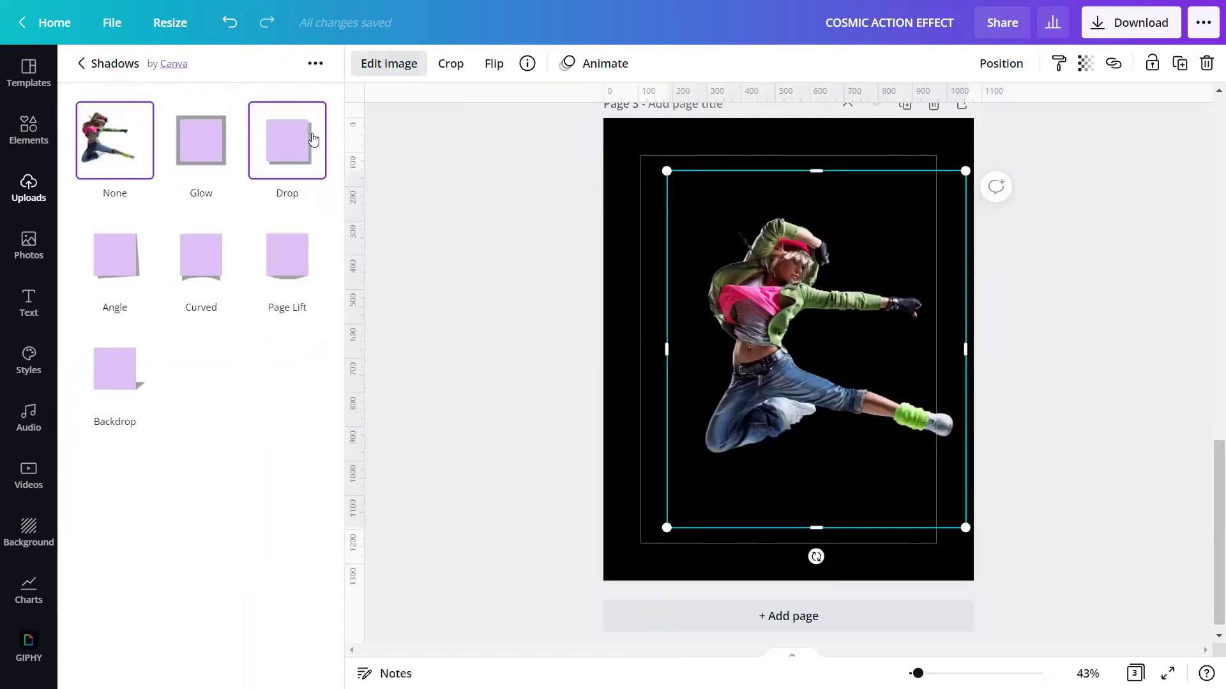
pyautogui.click(216, 132)
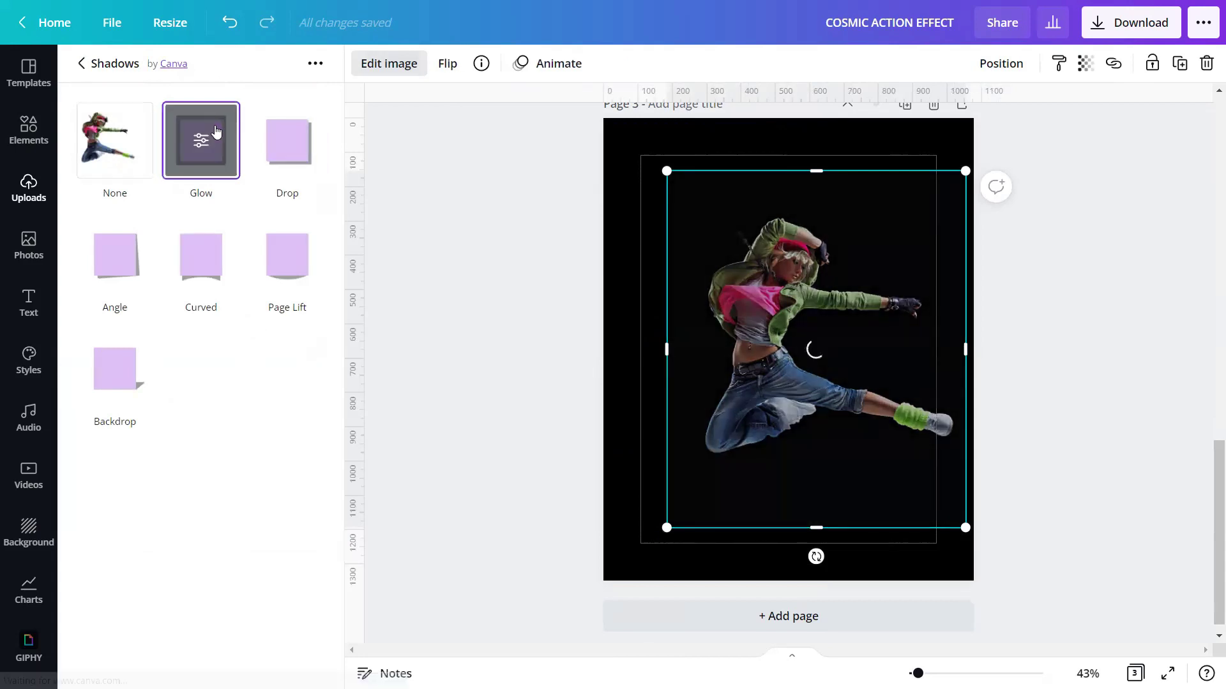
pyautogui.click(216, 131)
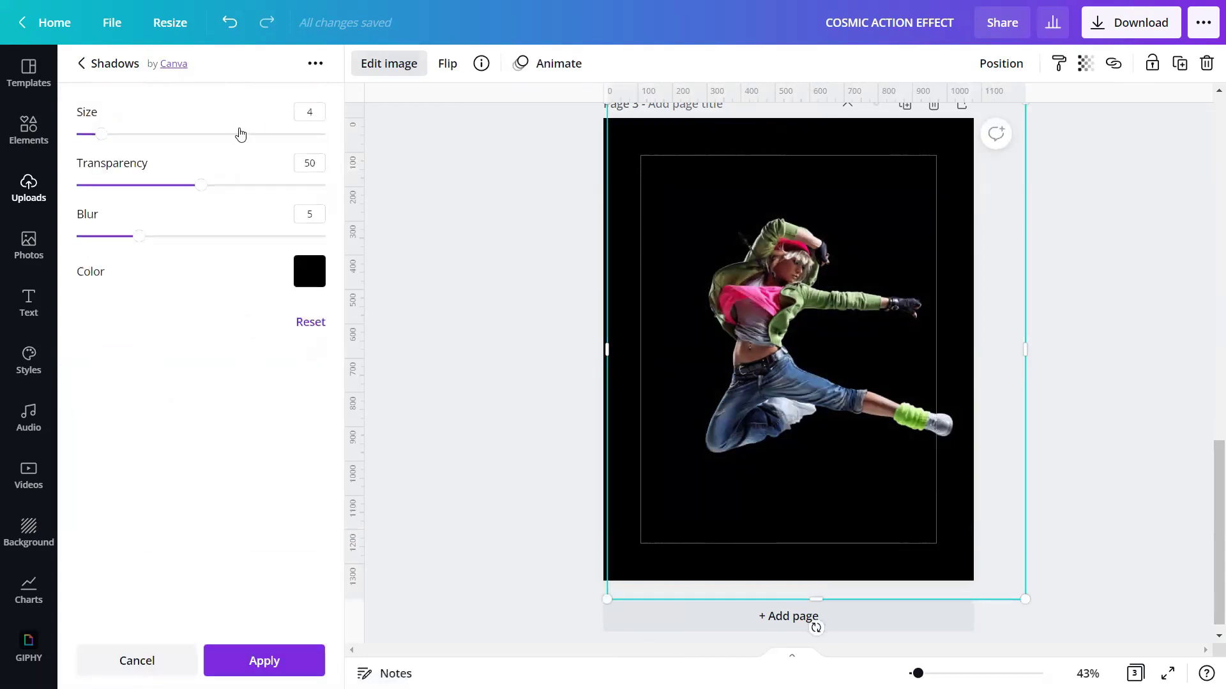
# - Set the glow to size 9, transparency 100, blur 11 and white, then apply it
pyautogui.click(321, 114)
pyautogui.write('9')
pyautogui.click(316, 162)
pyautogui.write('100')
pyautogui.click(315, 216)
pyautogui.write('11')
pyautogui.click(309, 272)
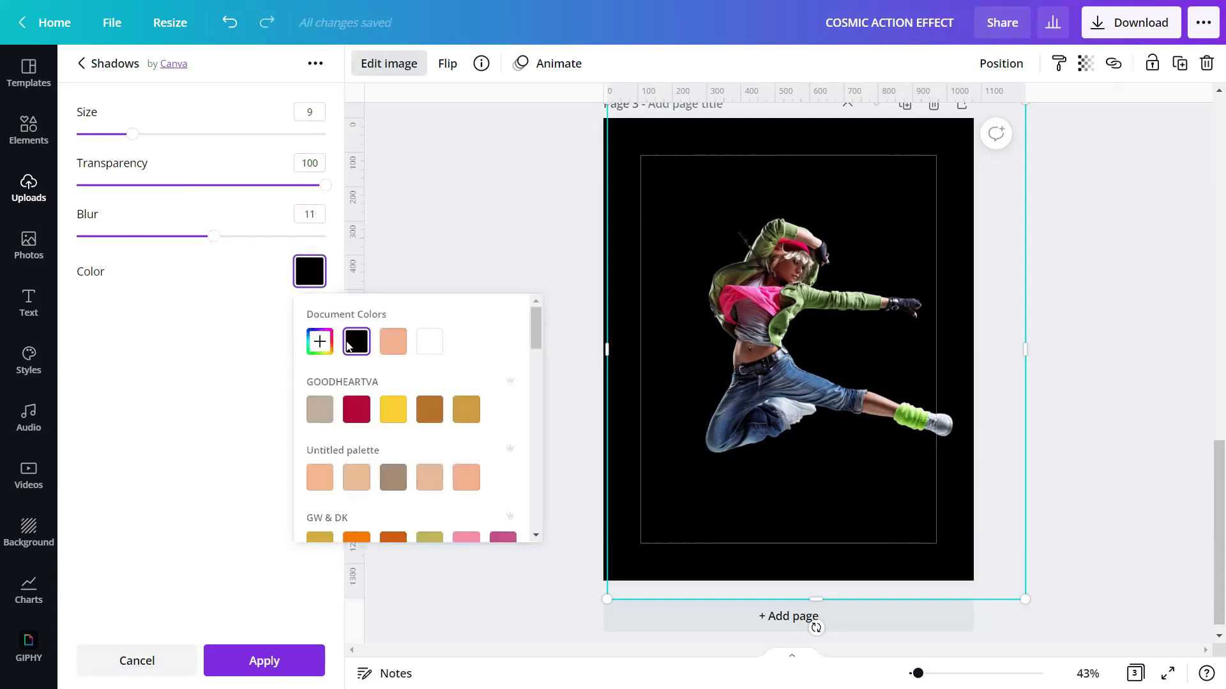
pyautogui.scroll(-5, 419, 434)
pyautogui.scroll(-5, 419, 434)
pyautogui.click(503, 400)
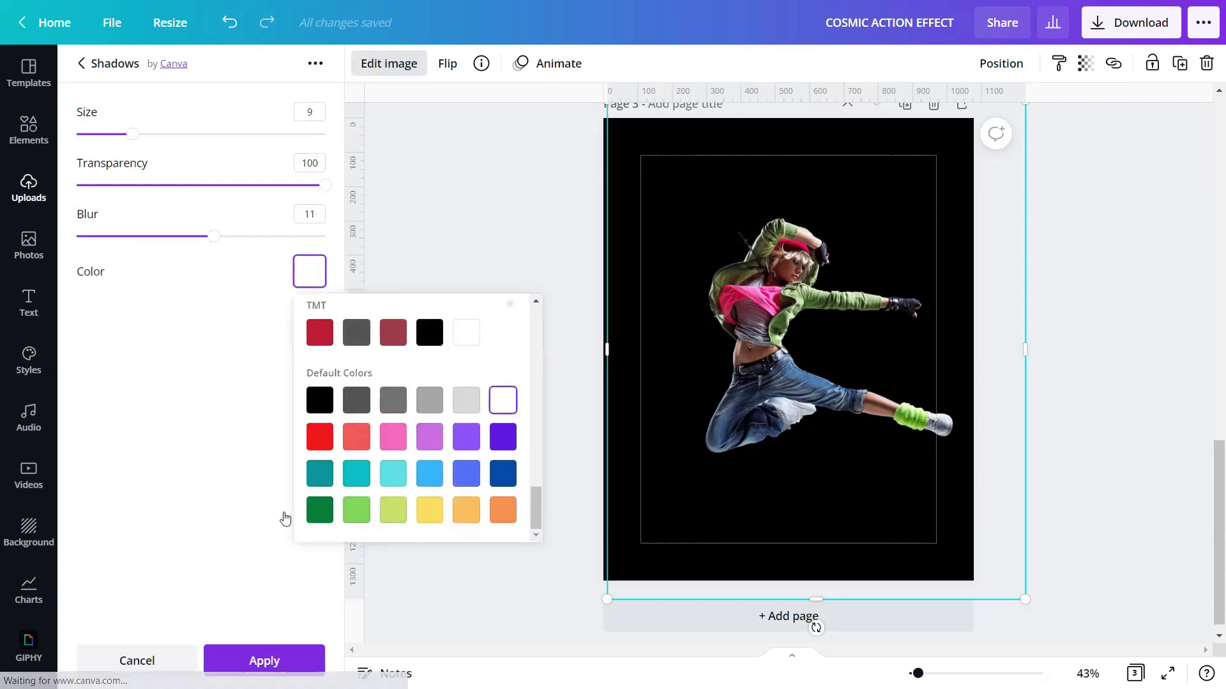
pyautogui.click(170, 464)
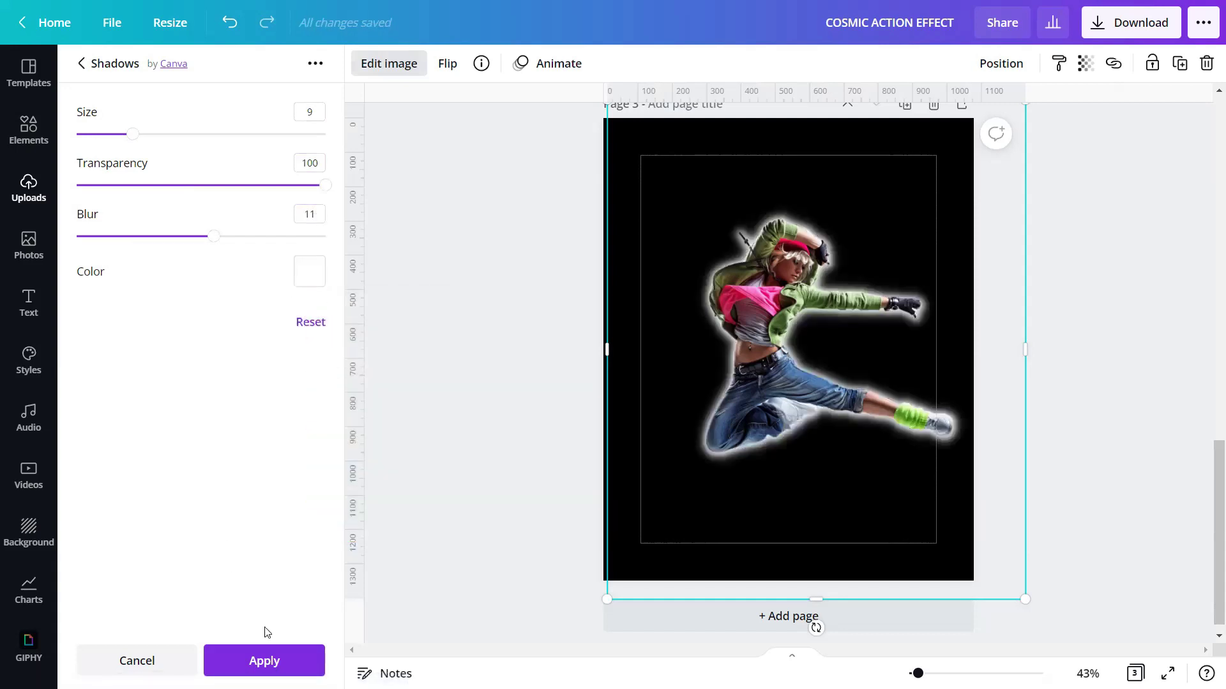
pyautogui.click(276, 660)
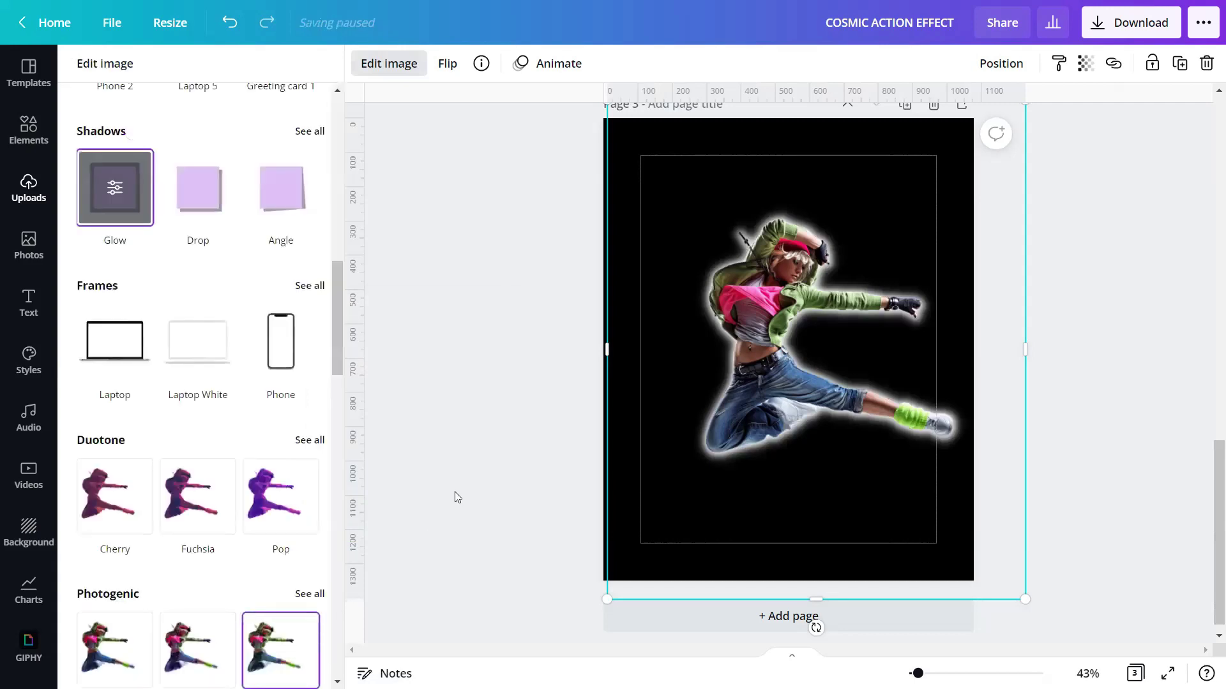
pyautogui.click(488, 380)
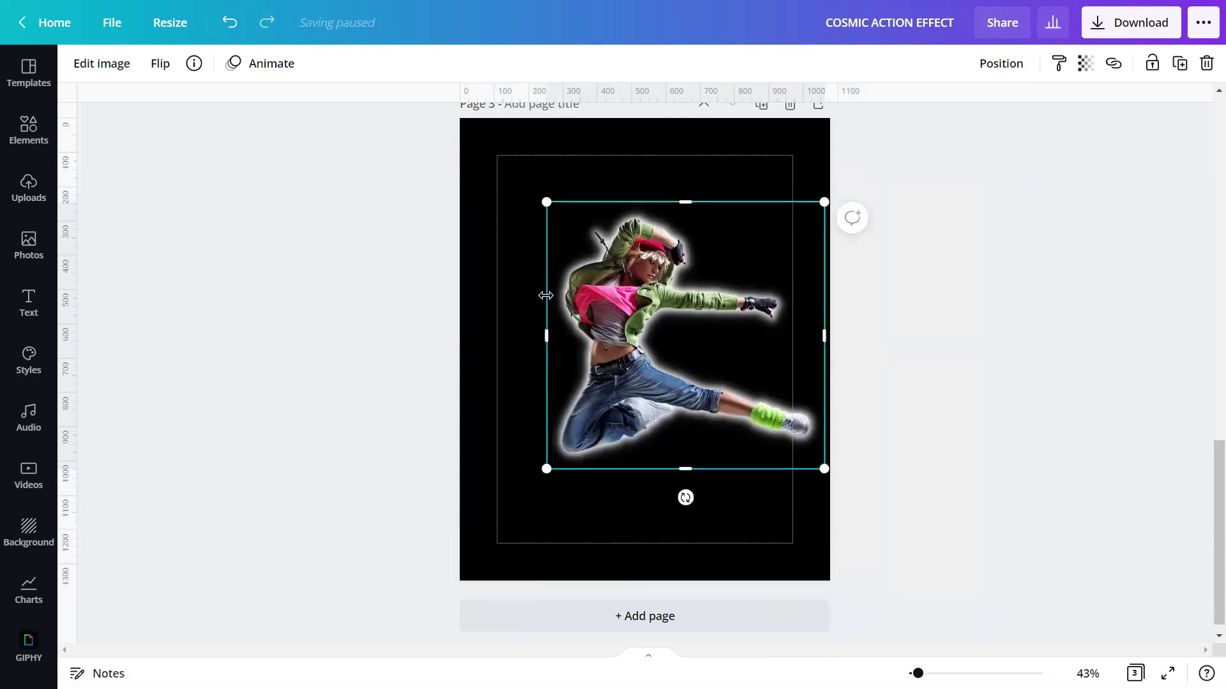
# - Apply the ColorMix Glow effect to the dancer
pyautogui.click(112, 67)
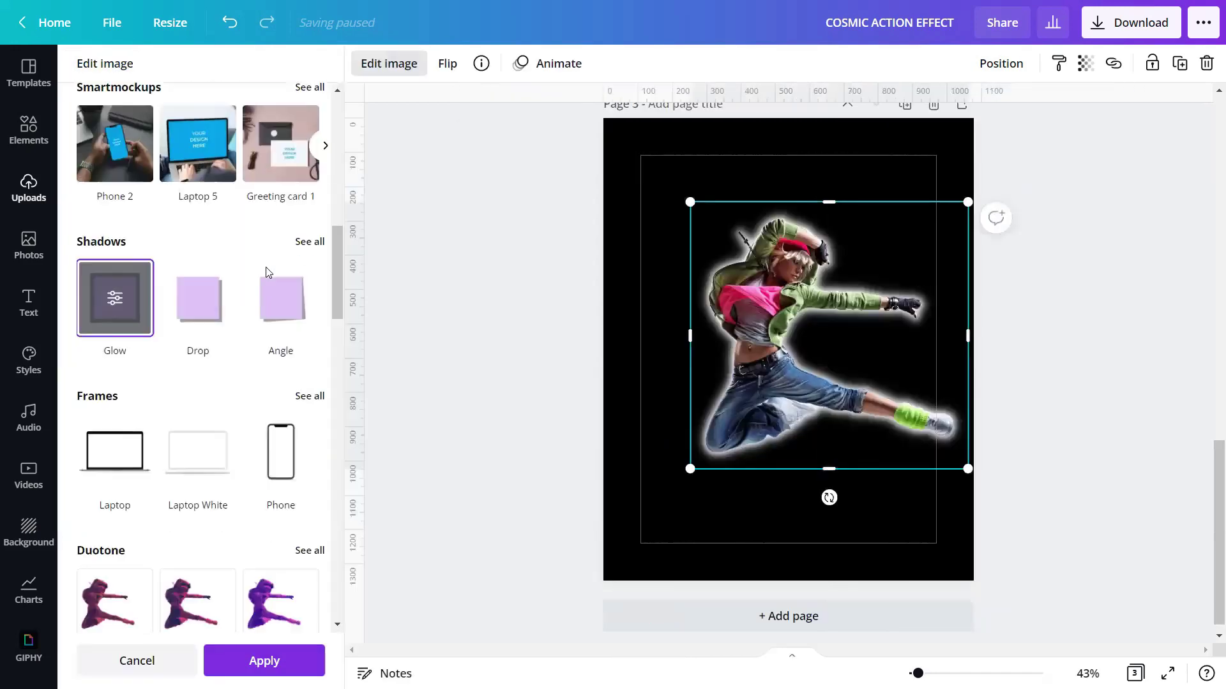
pyautogui.scroll(-5, 264, 264)
pyautogui.scroll(-4, 265, 267)
pyautogui.scroll(-3, 264, 269)
pyautogui.scroll(-2, 265, 265)
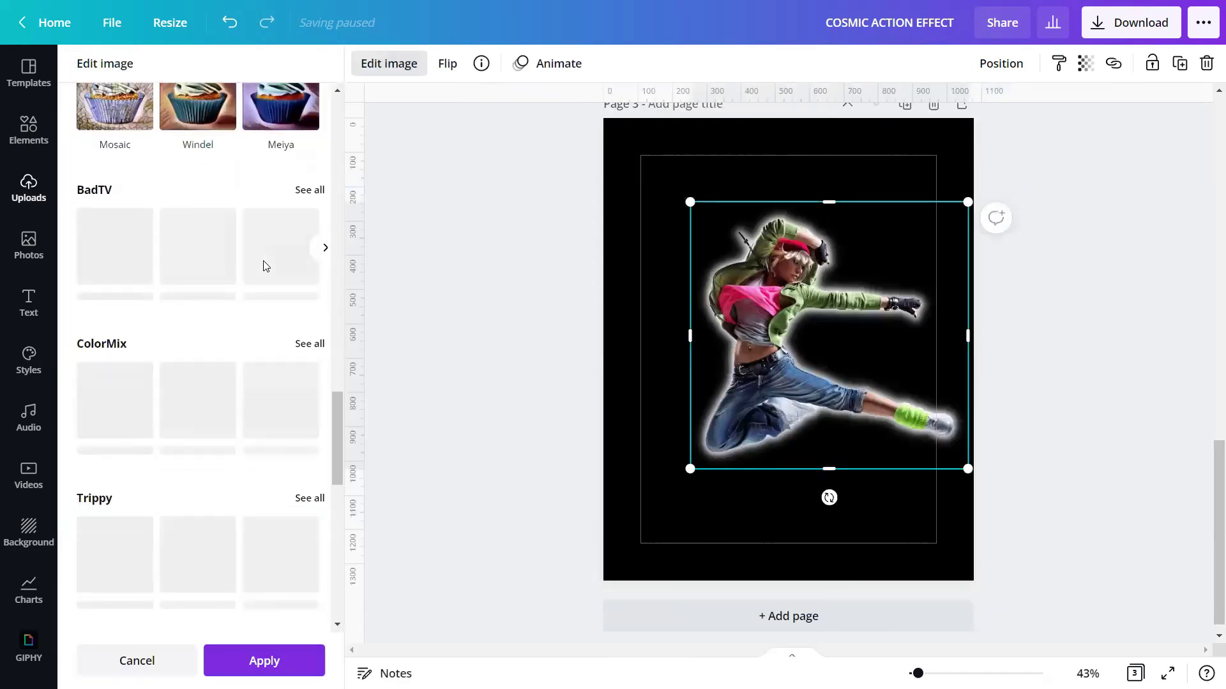
pyautogui.scroll(-2, 243, 255)
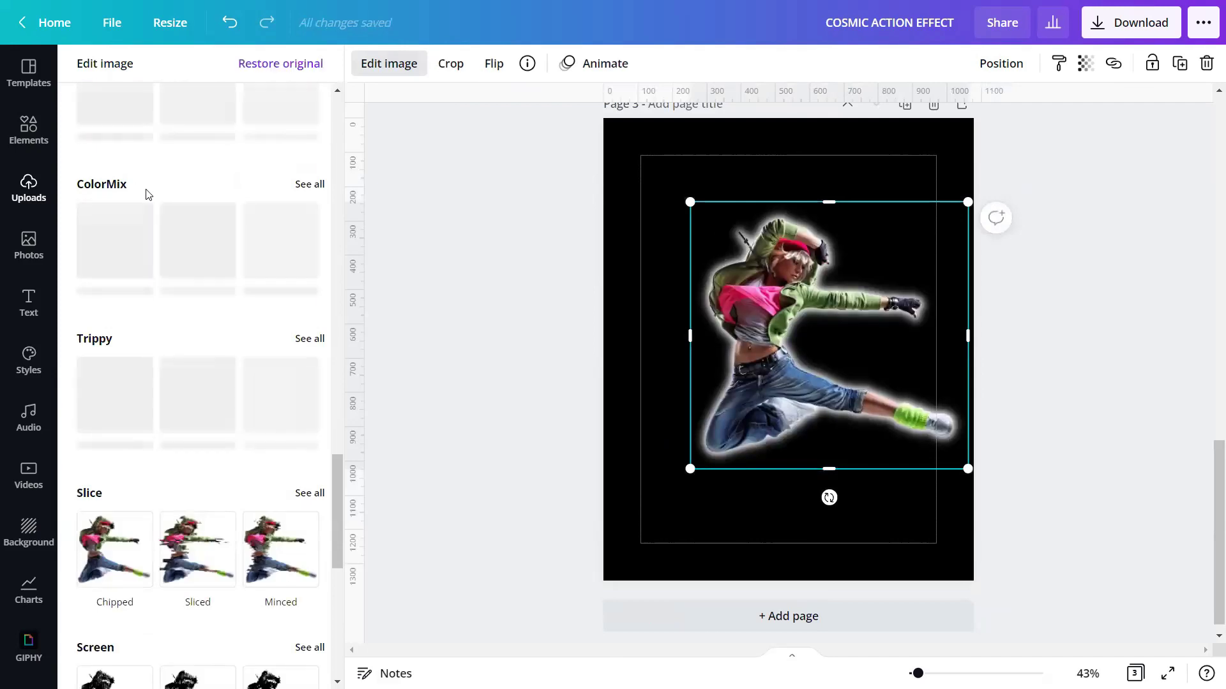
pyautogui.click(305, 185)
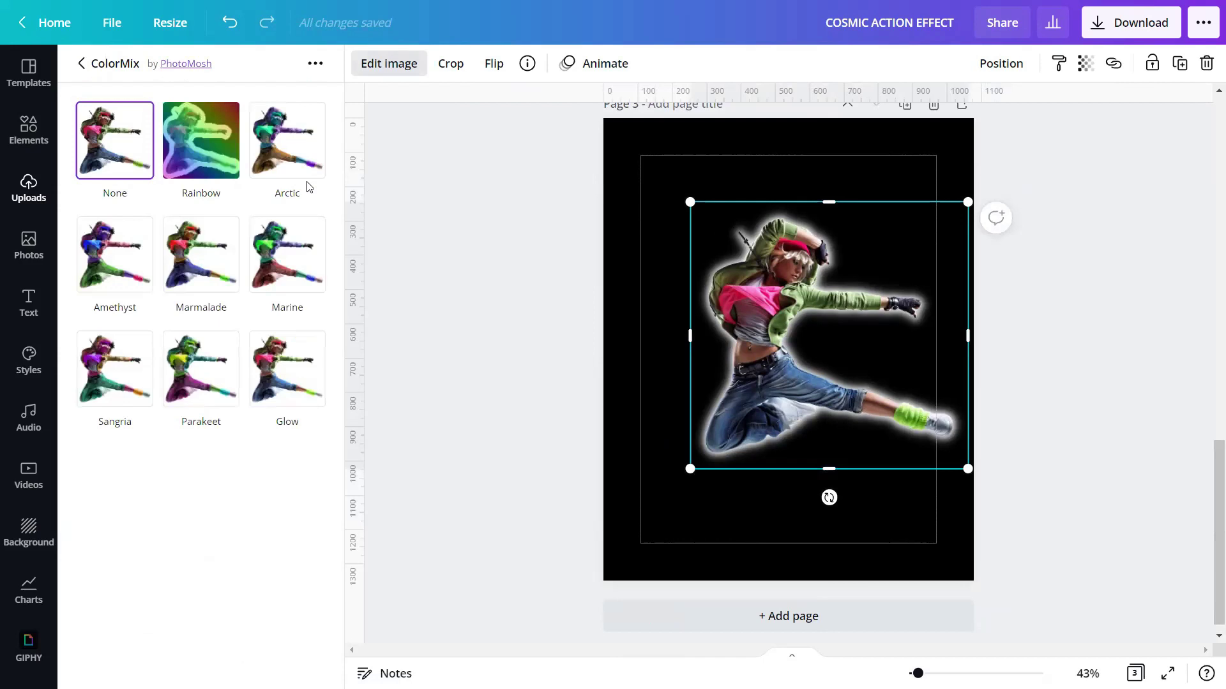
pyautogui.click(292, 370)
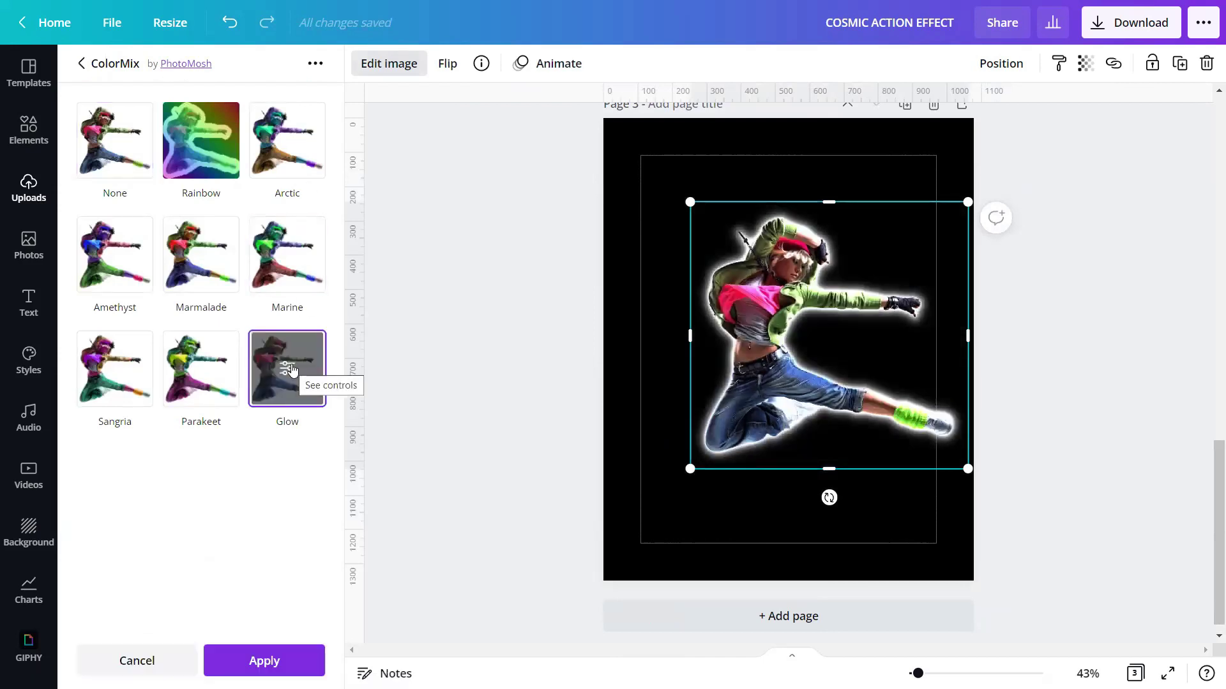
pyautogui.click(292, 370)
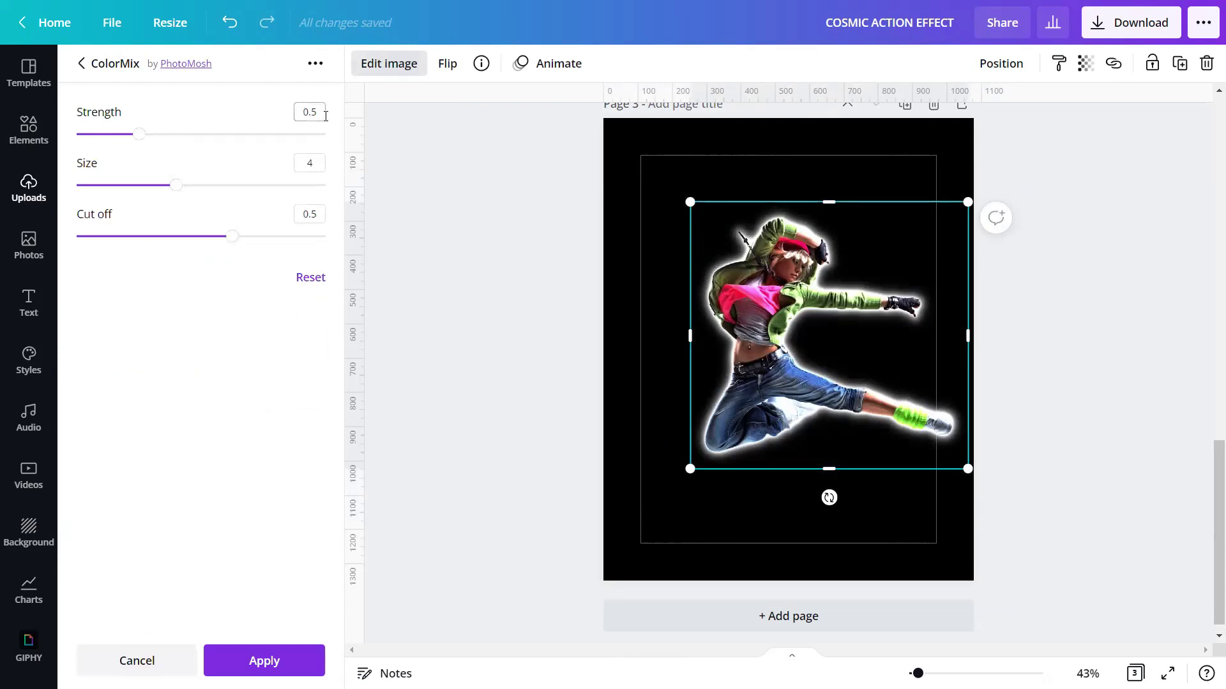
# - Set the Glow effect's size to 10 and cut-off to 0.40, and apply it
pyautogui.click(321, 164)
pyautogui.write('10')
pyautogui.click(317, 210)
pyautogui.write('0.40')
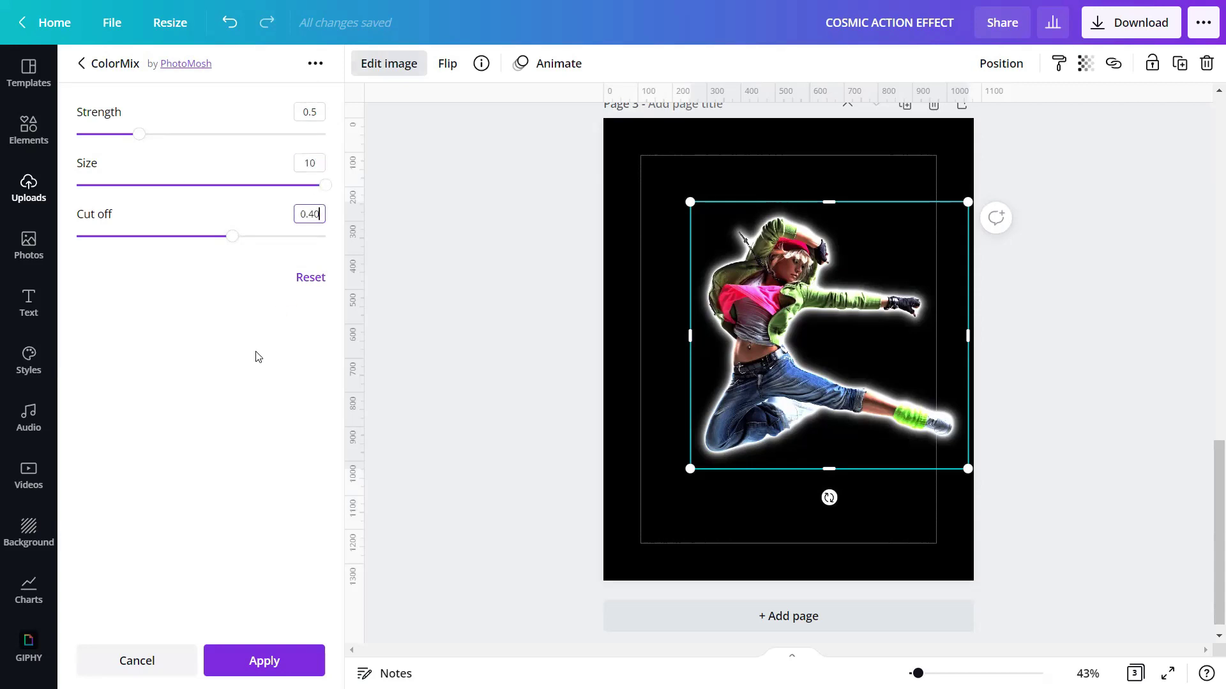
pyautogui.click(273, 661)
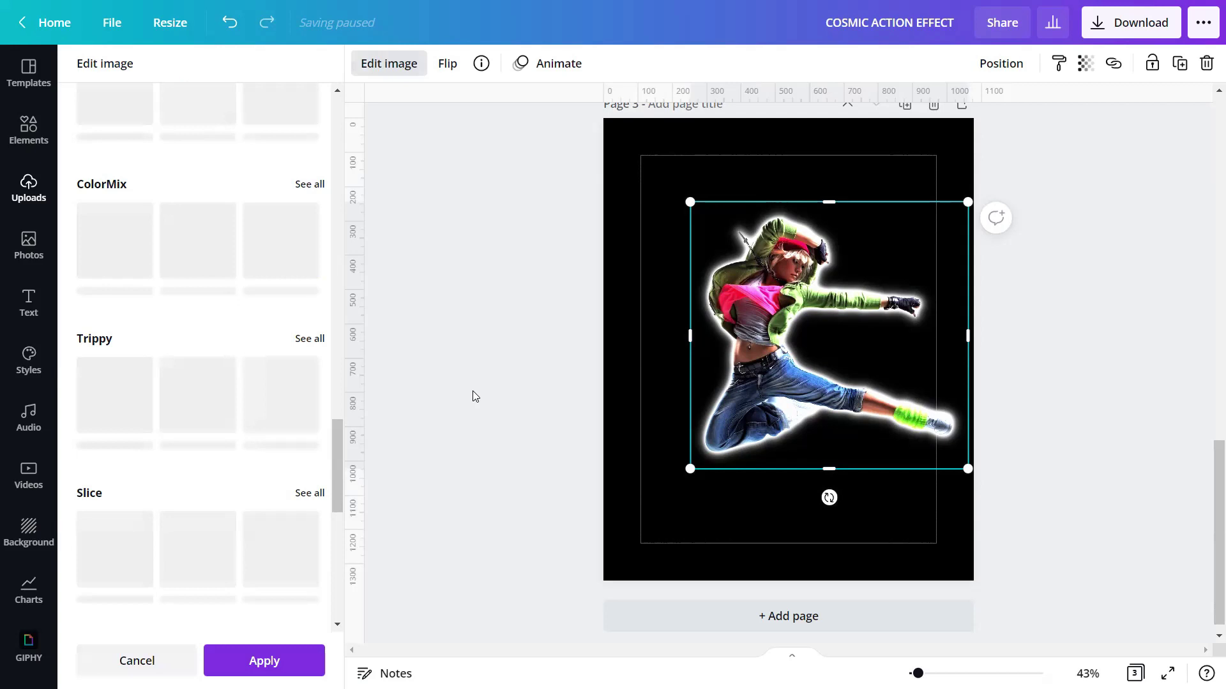
pyautogui.press('Escape')
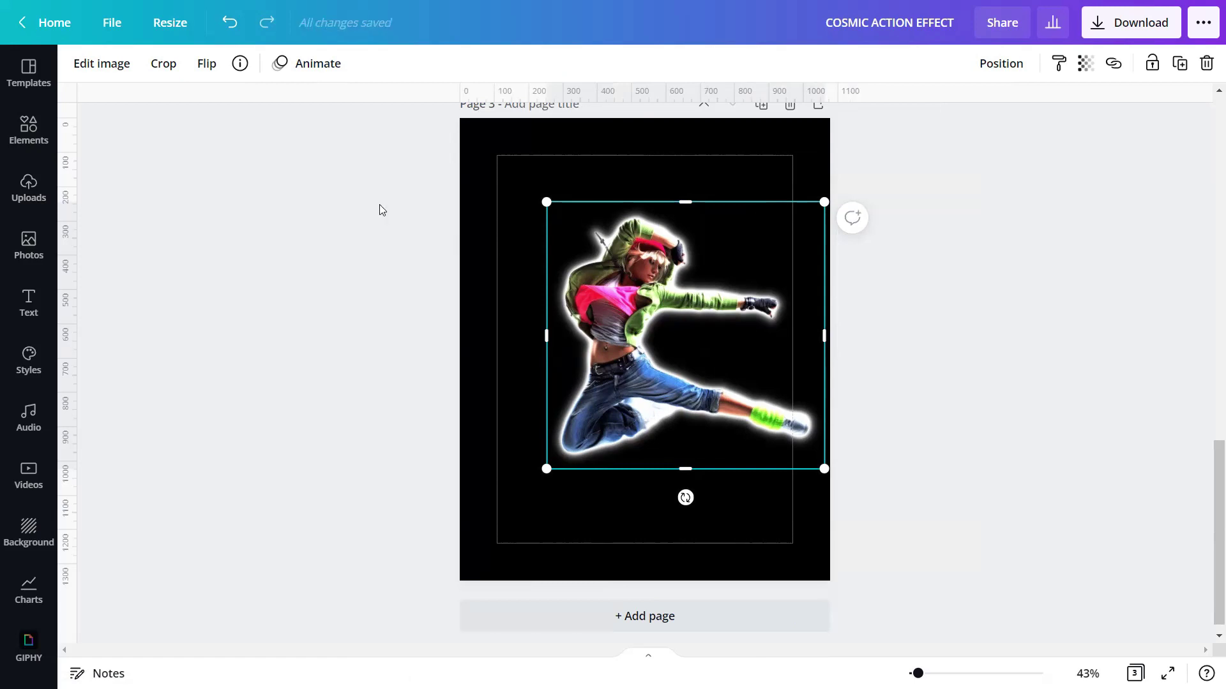
# - Apply the Torn slice glitch effect to the glowing dancer
pyautogui.click(108, 64)
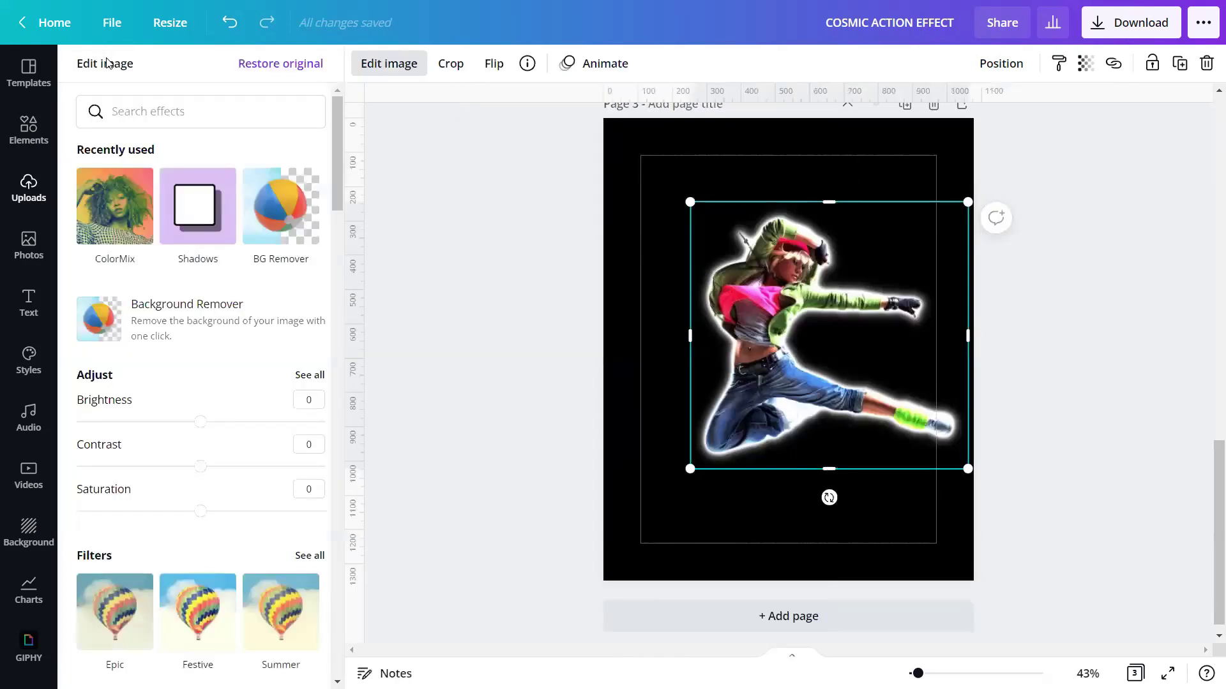
pyautogui.scroll(-5, 151, 221)
pyautogui.scroll(-4, 150, 221)
pyautogui.scroll(-4, 148, 221)
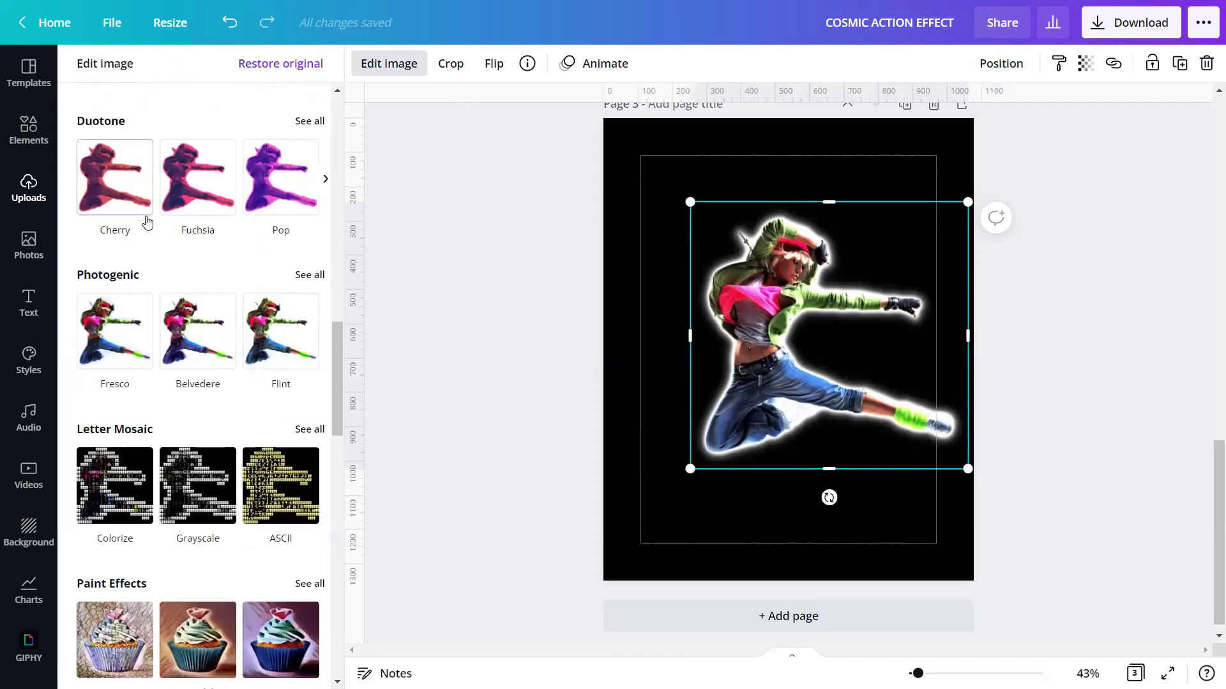
pyautogui.scroll(-5, 148, 222)
pyautogui.scroll(-3, 147, 222)
pyautogui.scroll(-3, 146, 220)
pyautogui.scroll(-4, 146, 217)
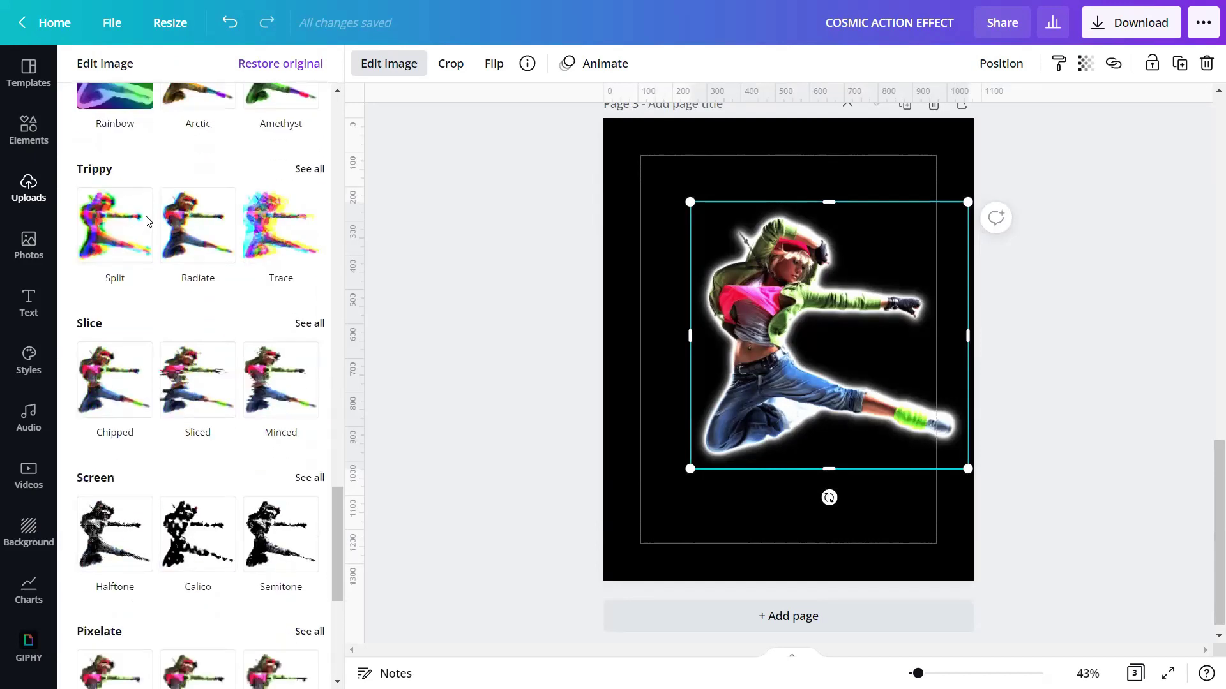
pyautogui.click(319, 325)
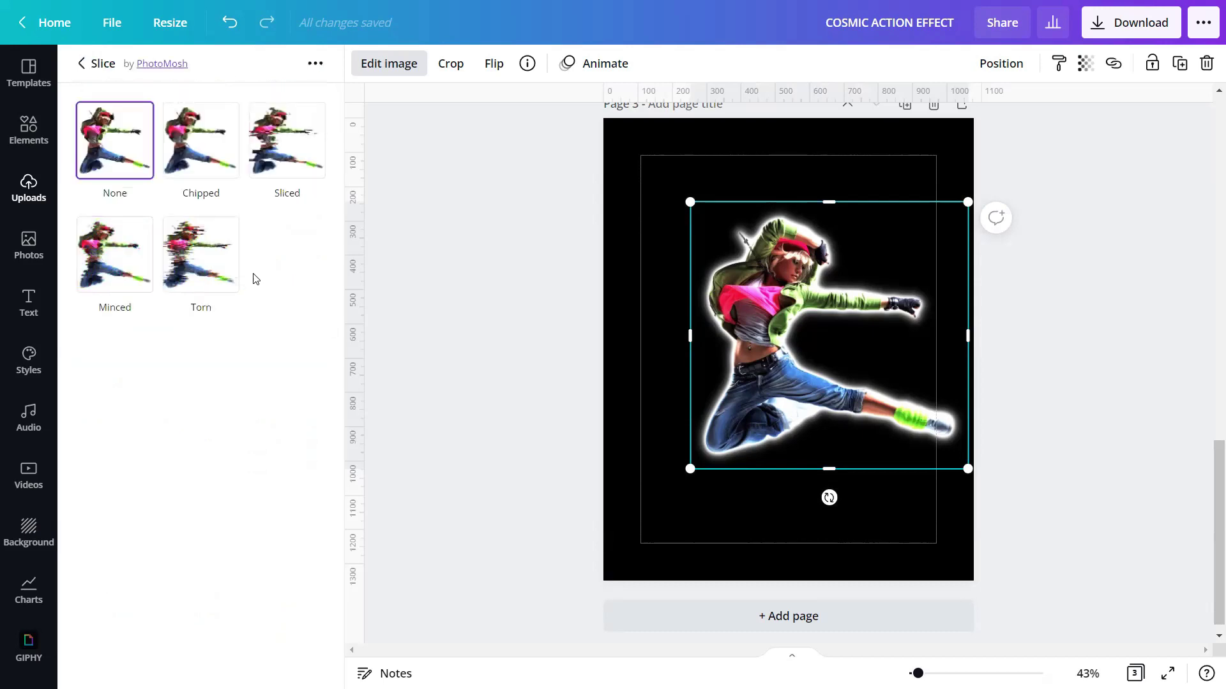
pyautogui.click(203, 247)
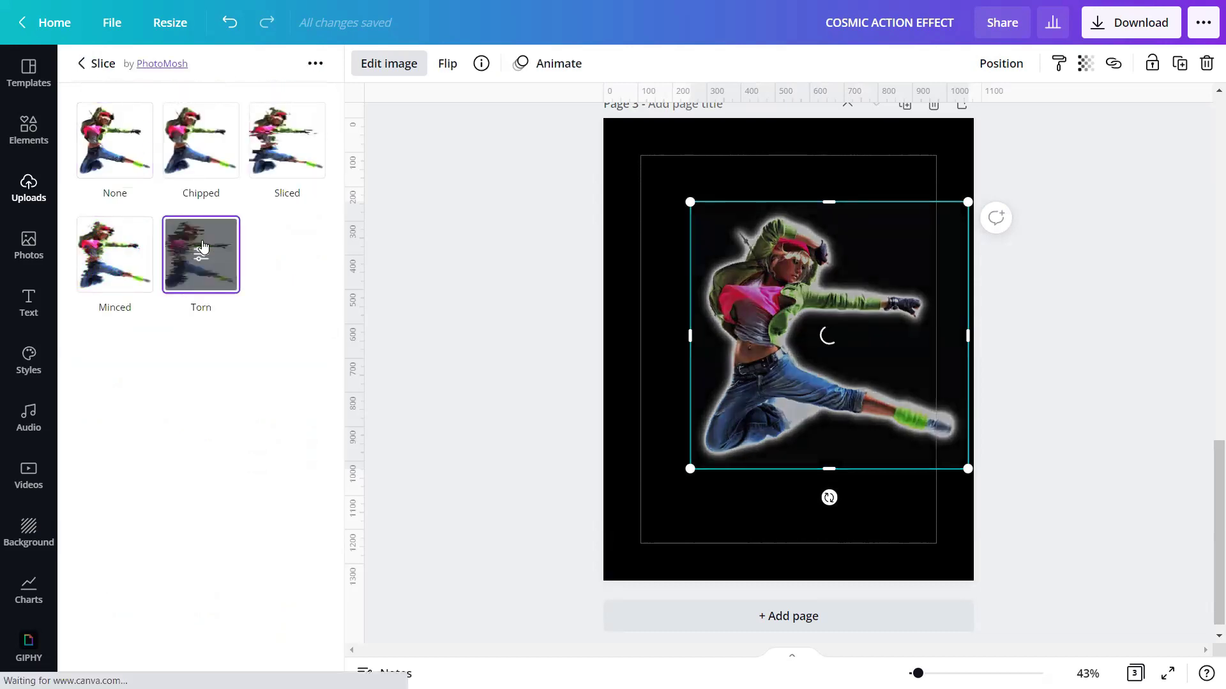
pyautogui.click(203, 246)
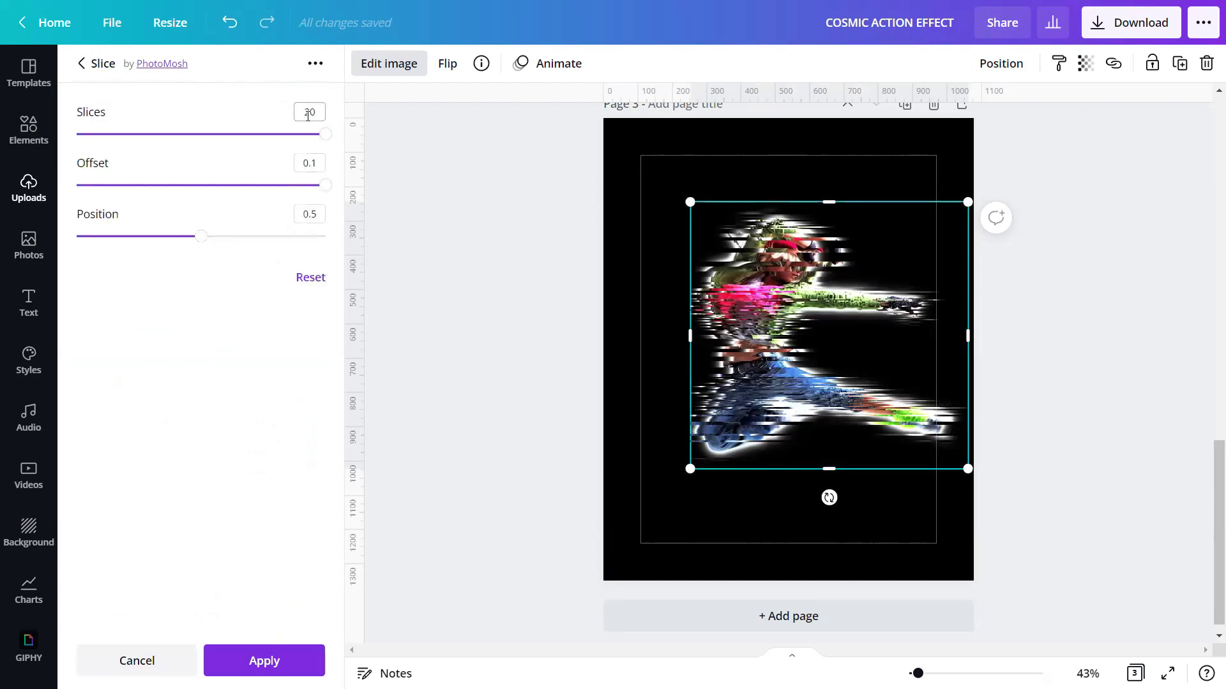
# - Set the Torn slice offset to 0.01 and position to 0
pyautogui.doubleClick(313, 163)
pyautogui.write('0.01')
pyautogui.click(274, 292)
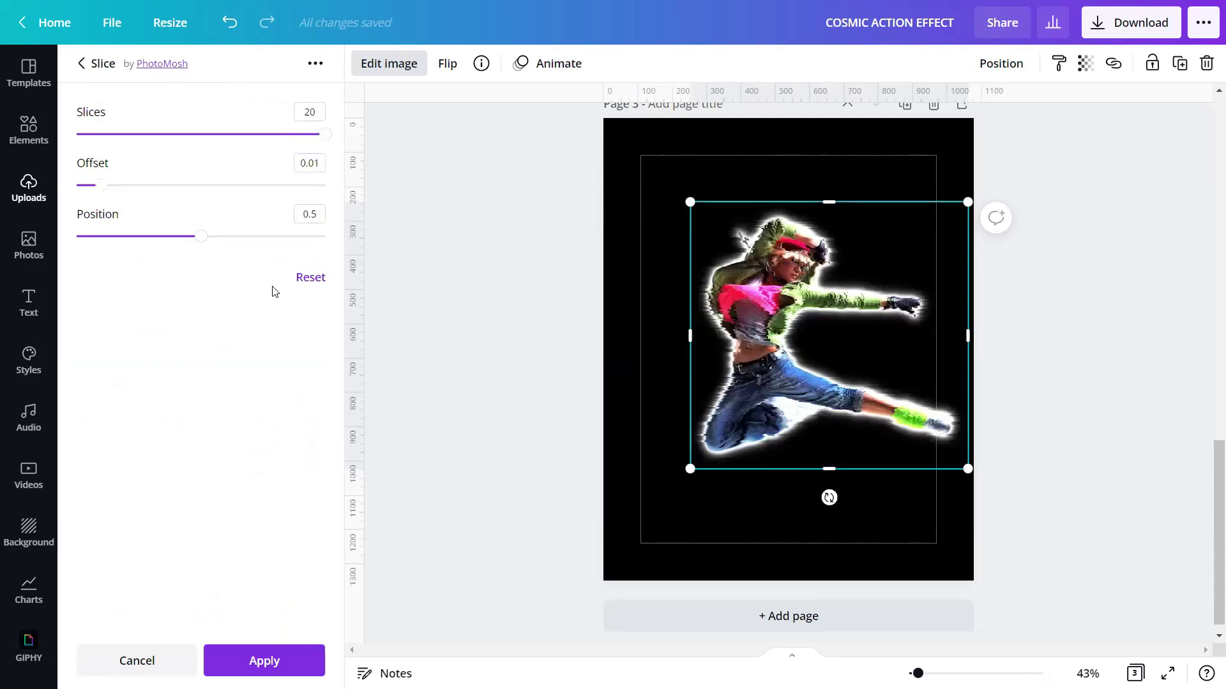
pyautogui.doubleClick(309, 214)
pyautogui.write('00')
pyautogui.click(270, 292)
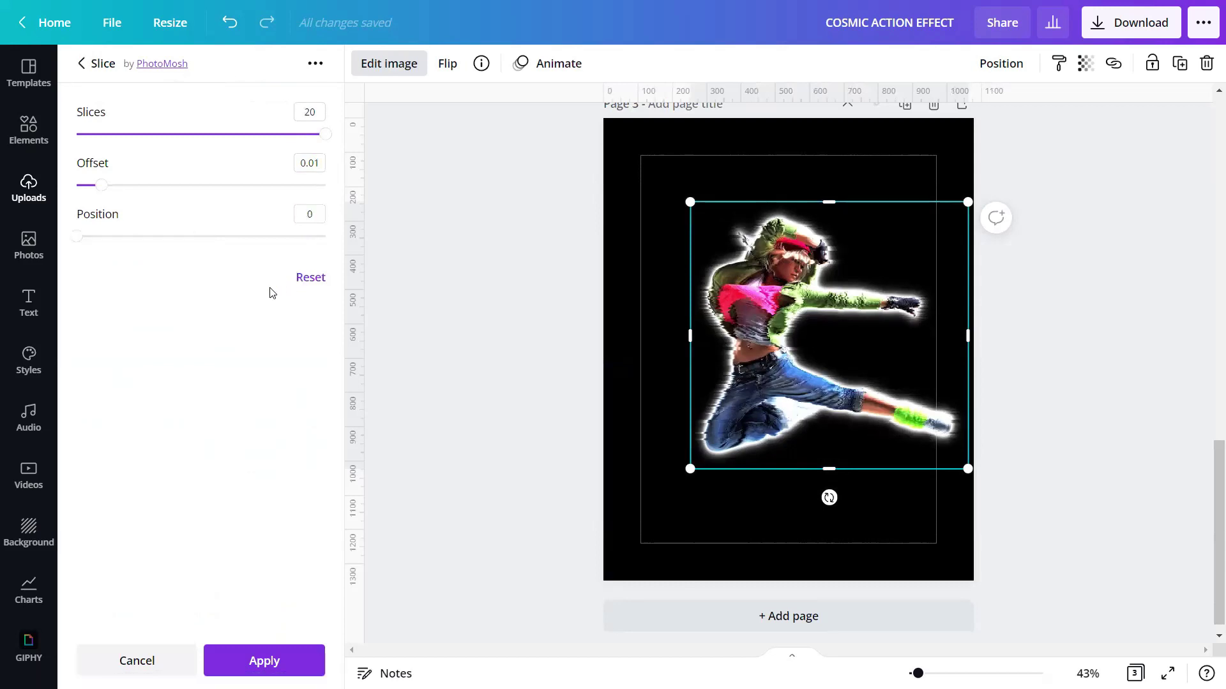
# - Apply the Torn slice settings and copy the glitched dancer image
pyautogui.click(268, 660)
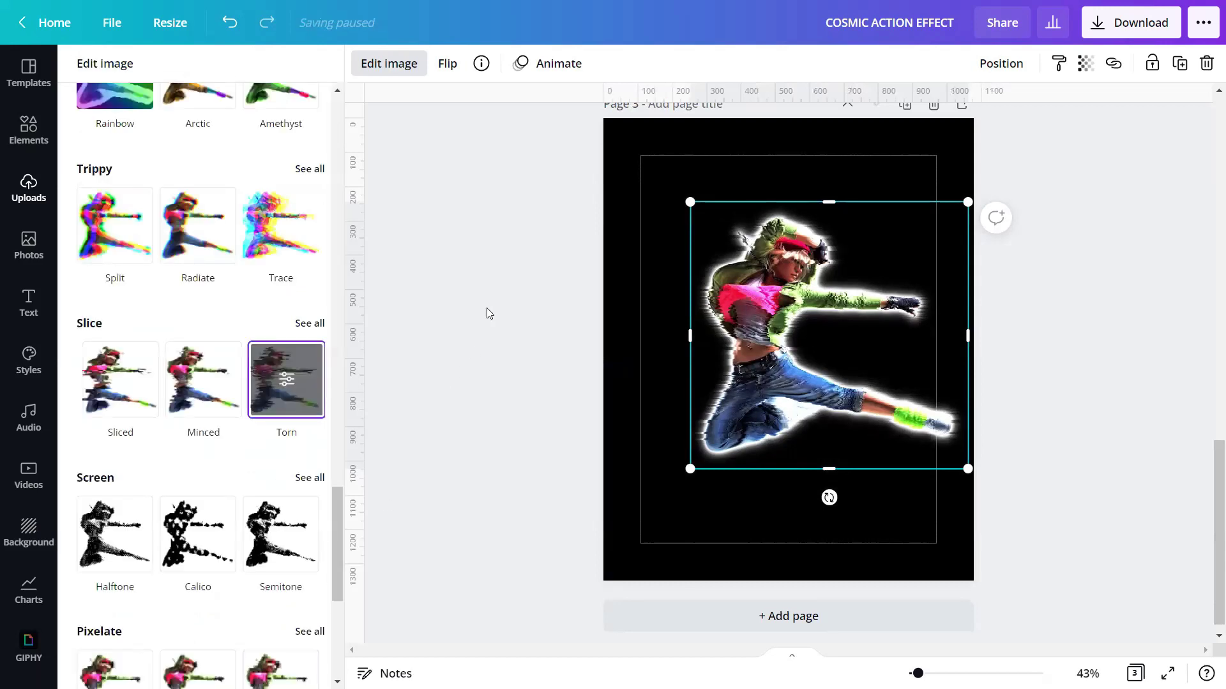
pyautogui.click(495, 272)
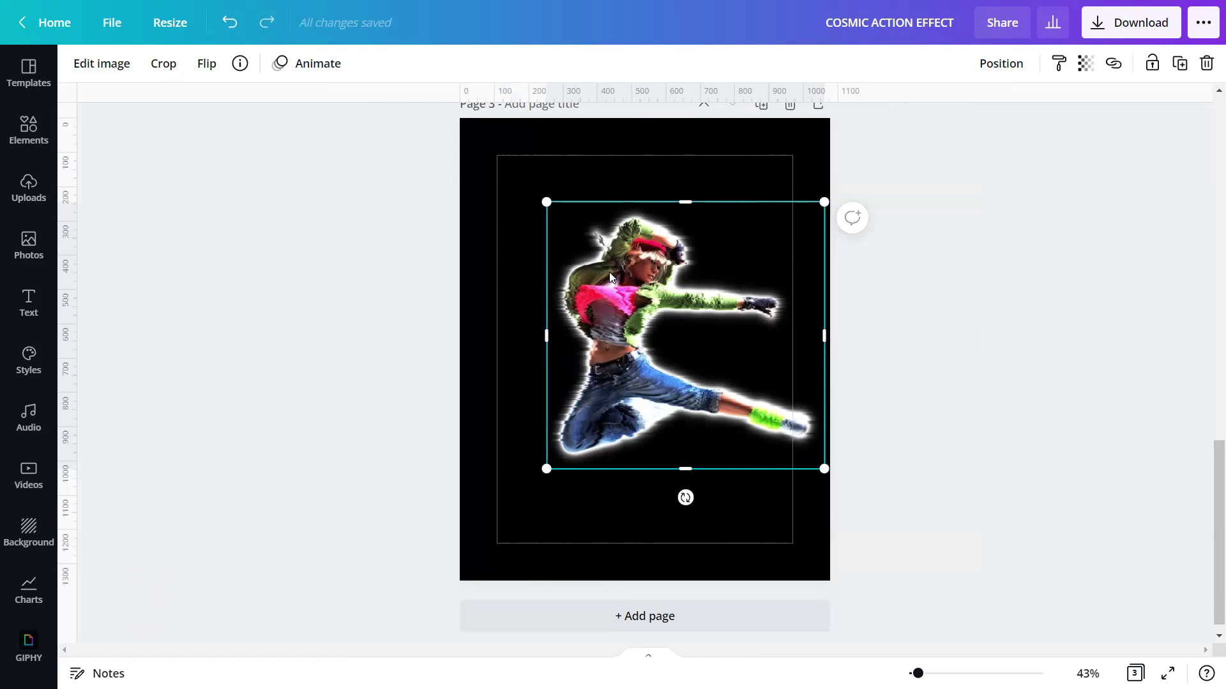
pyautogui.rightClick(609, 272)
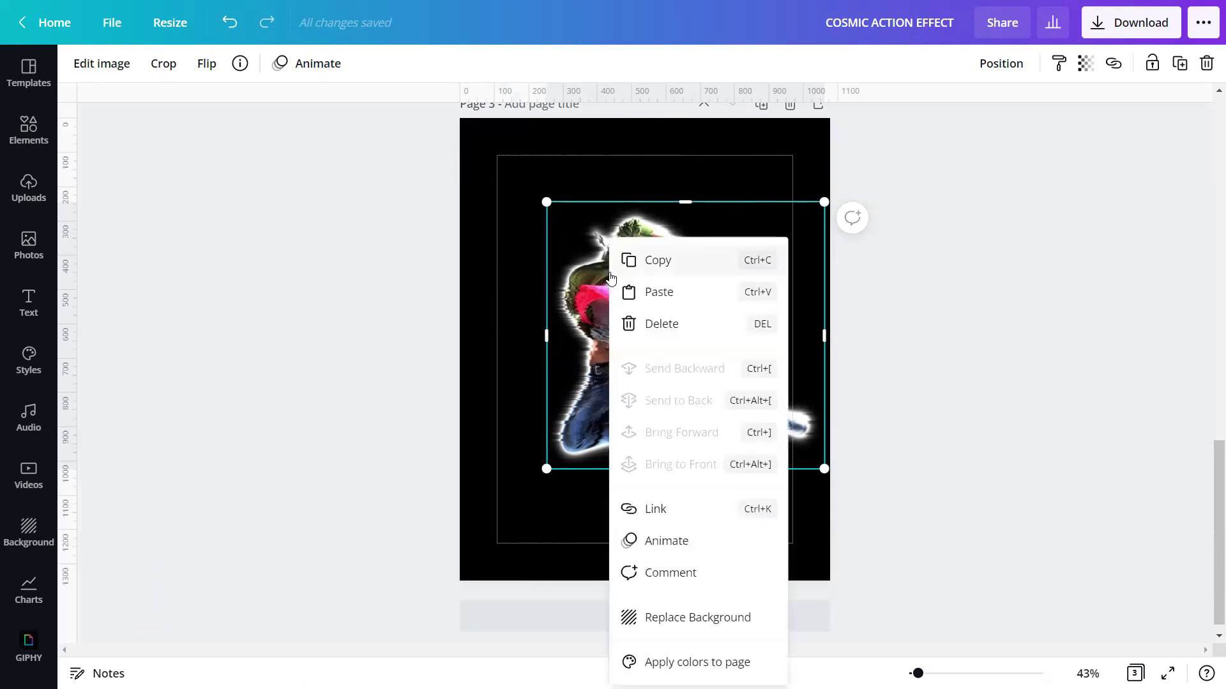
pyautogui.click(634, 258)
# - Paste the dancer copy onto page 2 and send it backward behind the original
pyautogui.scroll(4, 634, 258)
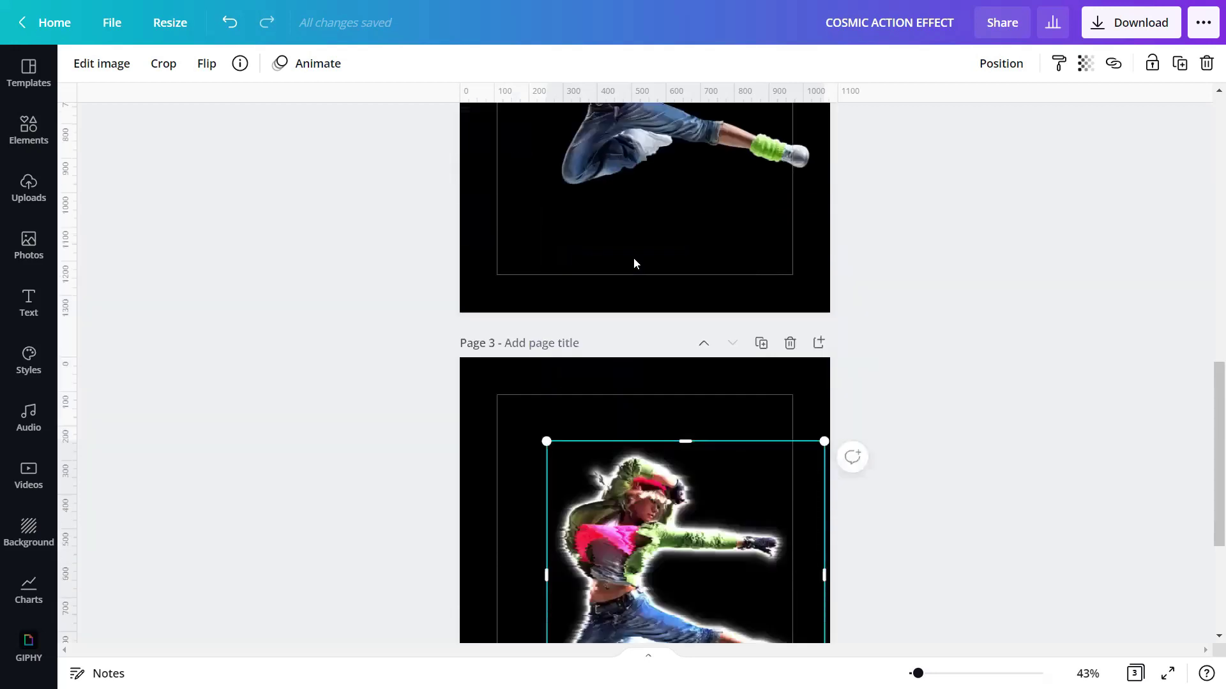
pyautogui.scroll(3, 635, 265)
pyautogui.scroll(3, 744, 143)
pyautogui.click(651, 203)
pyautogui.rightClick(654, 198)
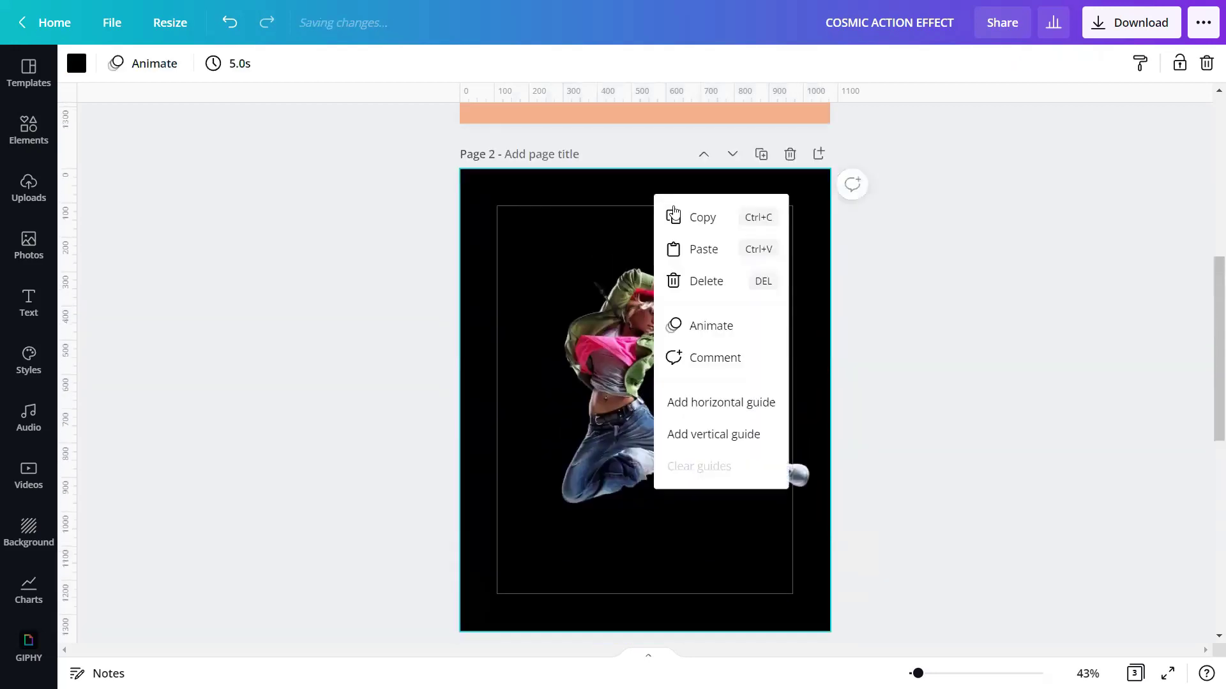
pyautogui.click(692, 248)
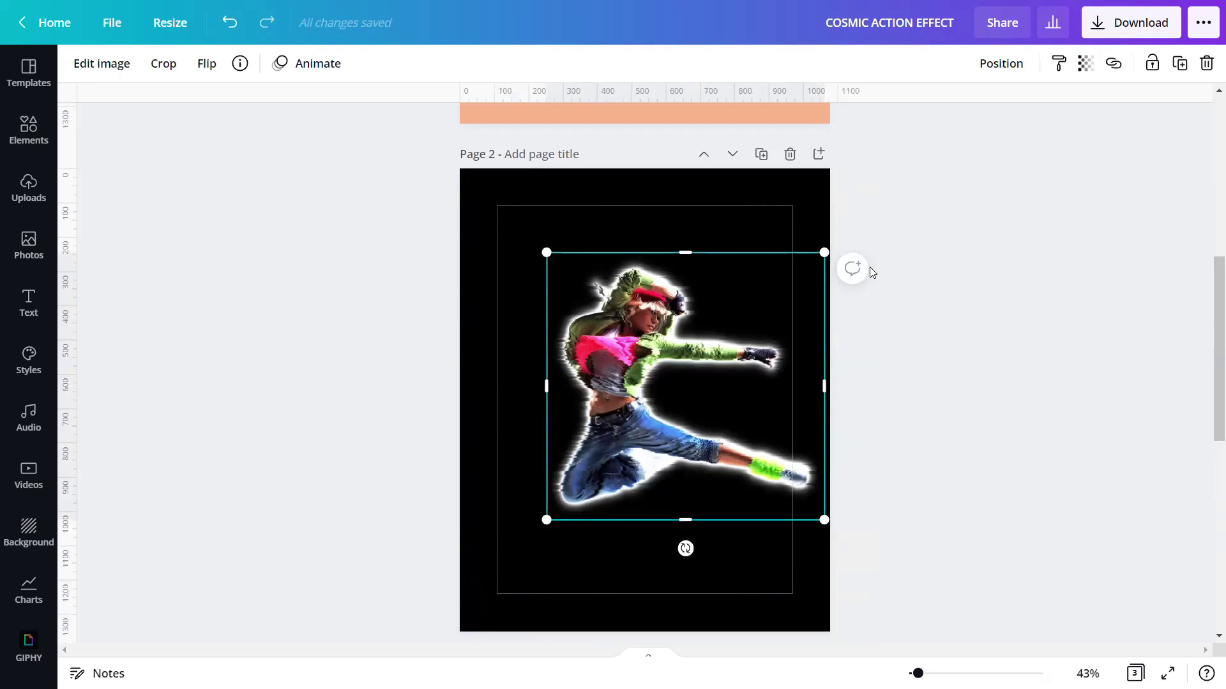
pyautogui.click(1000, 62)
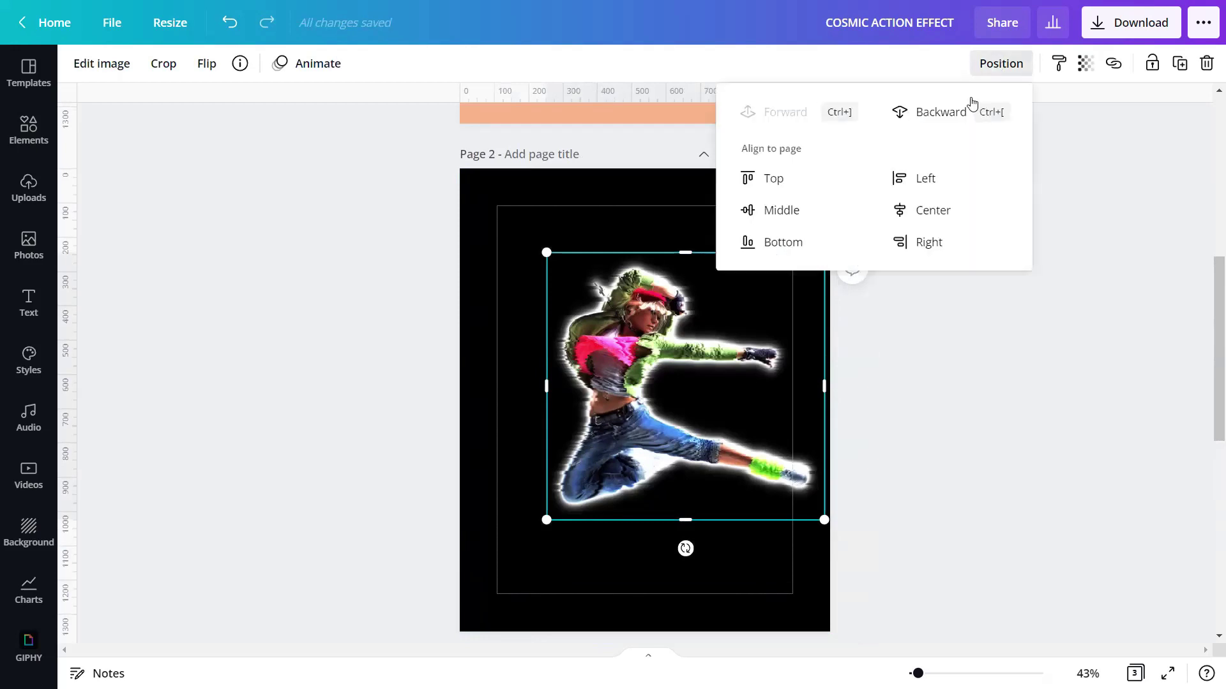
pyautogui.click(939, 112)
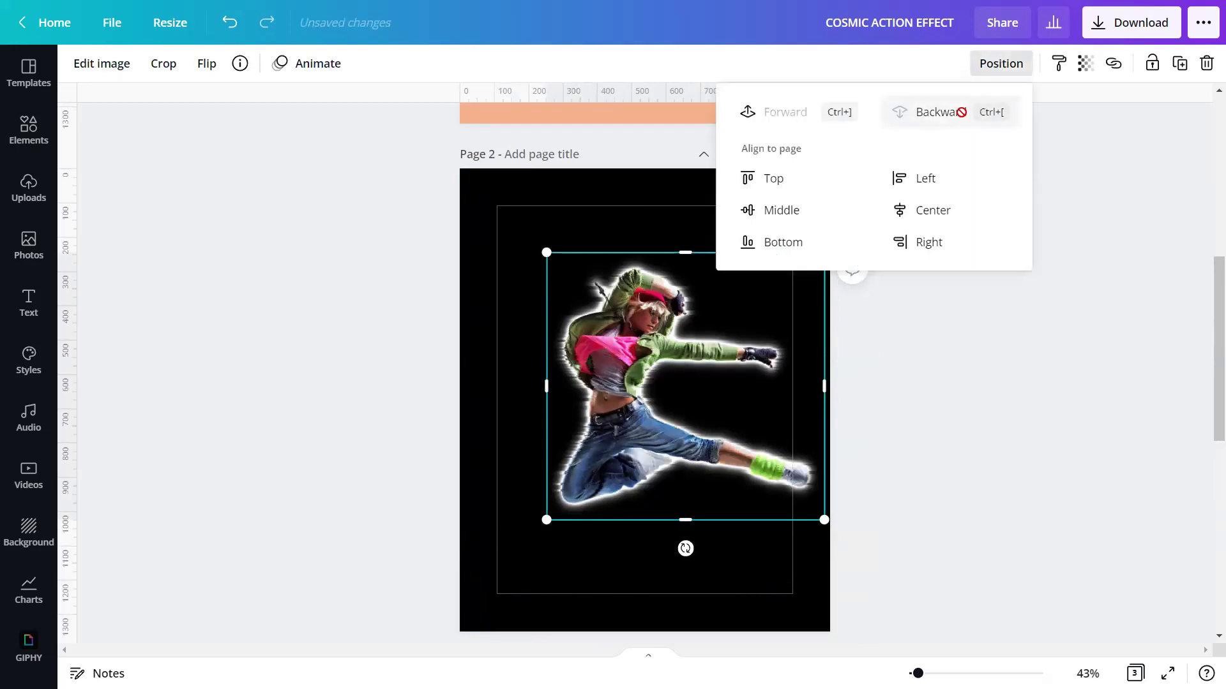
pyautogui.click(934, 381)
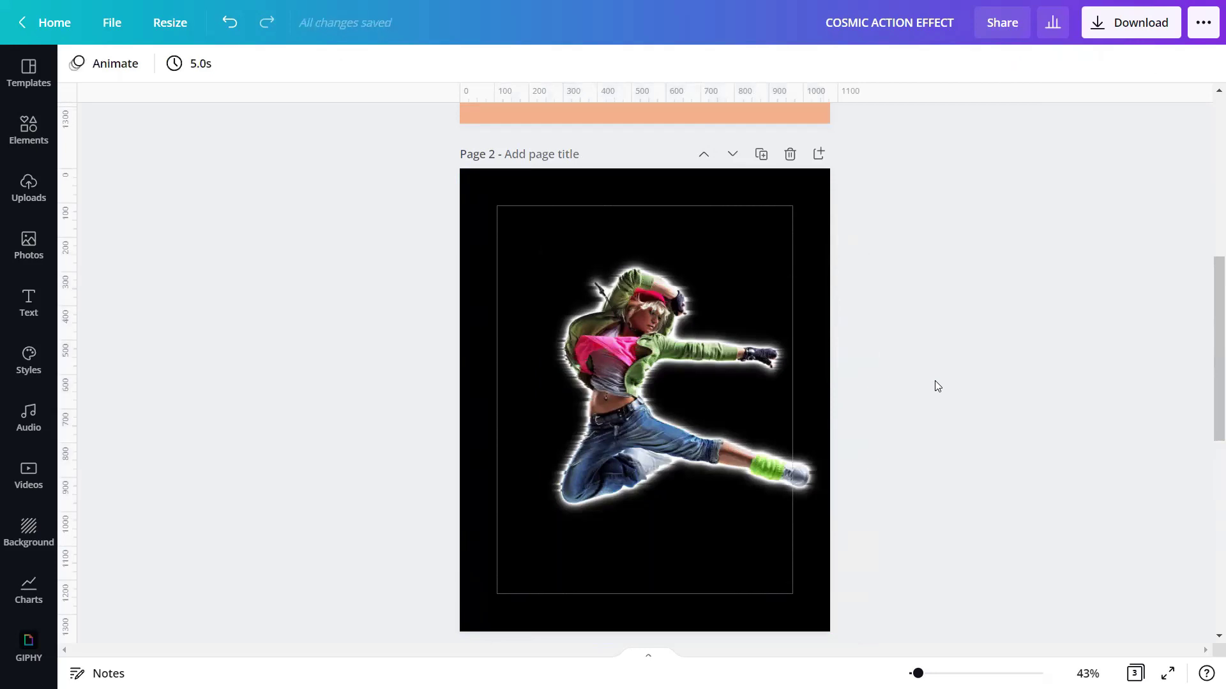
# - Delete page 3 and add a fresh blank page in its place
pyautogui.scroll(-3, 932, 380)
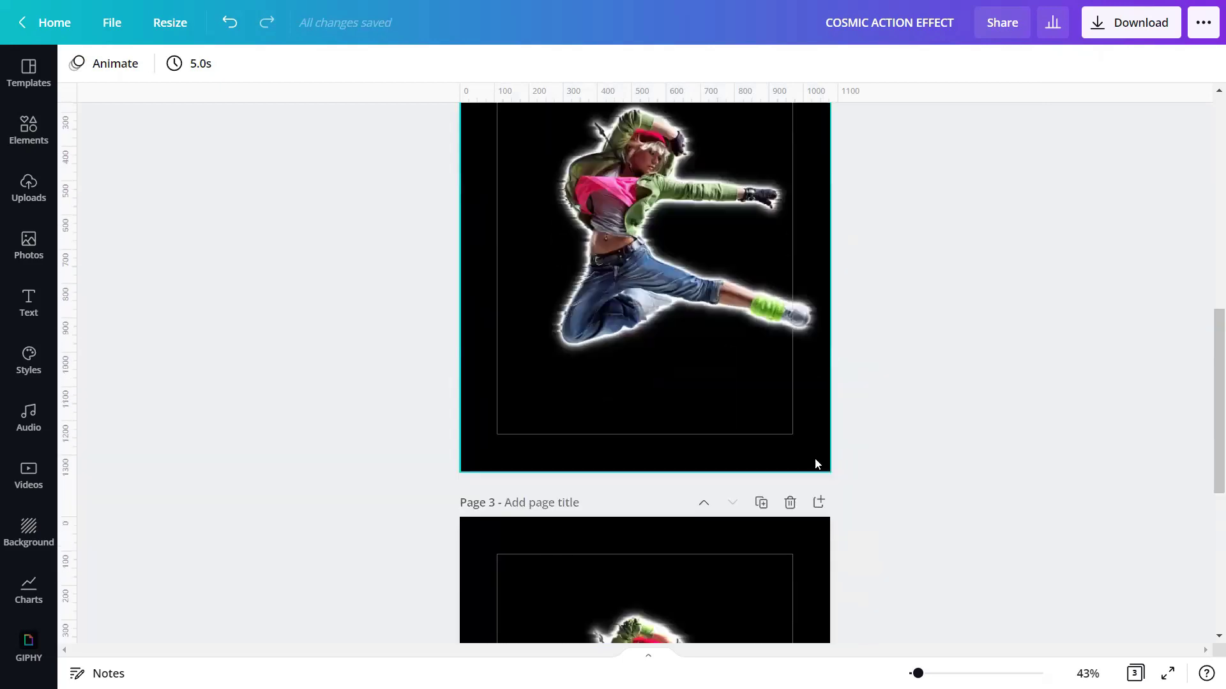
pyautogui.click(790, 504)
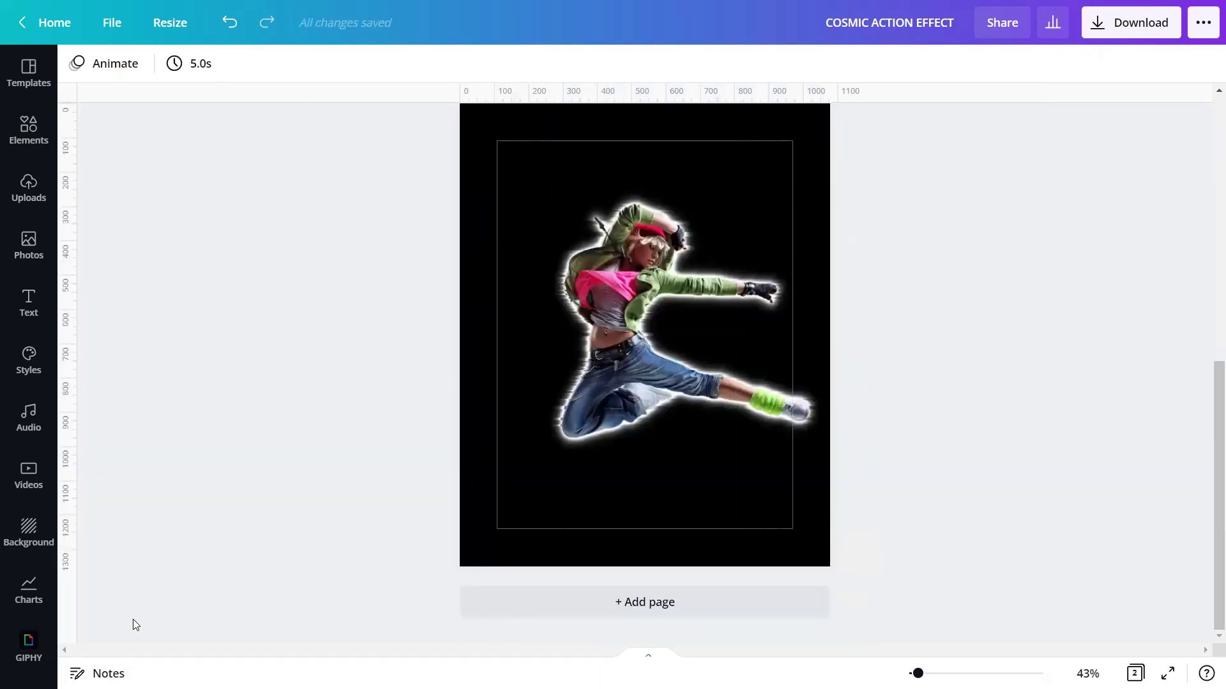
pyautogui.click(825, 594)
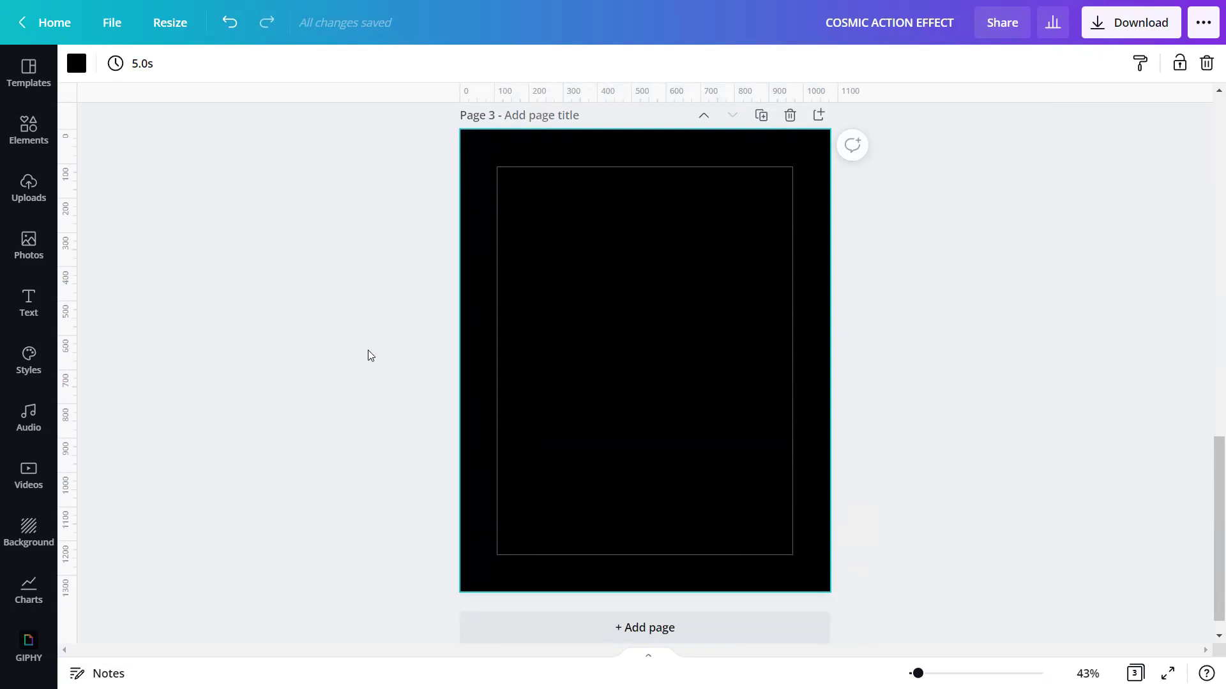
# - Search Elements for 'Galaxy Overlays', filter to Graphics, and preview the Colorful Magic Galaxy Overlay
pyautogui.click(44, 129)
pyautogui.click(169, 81)
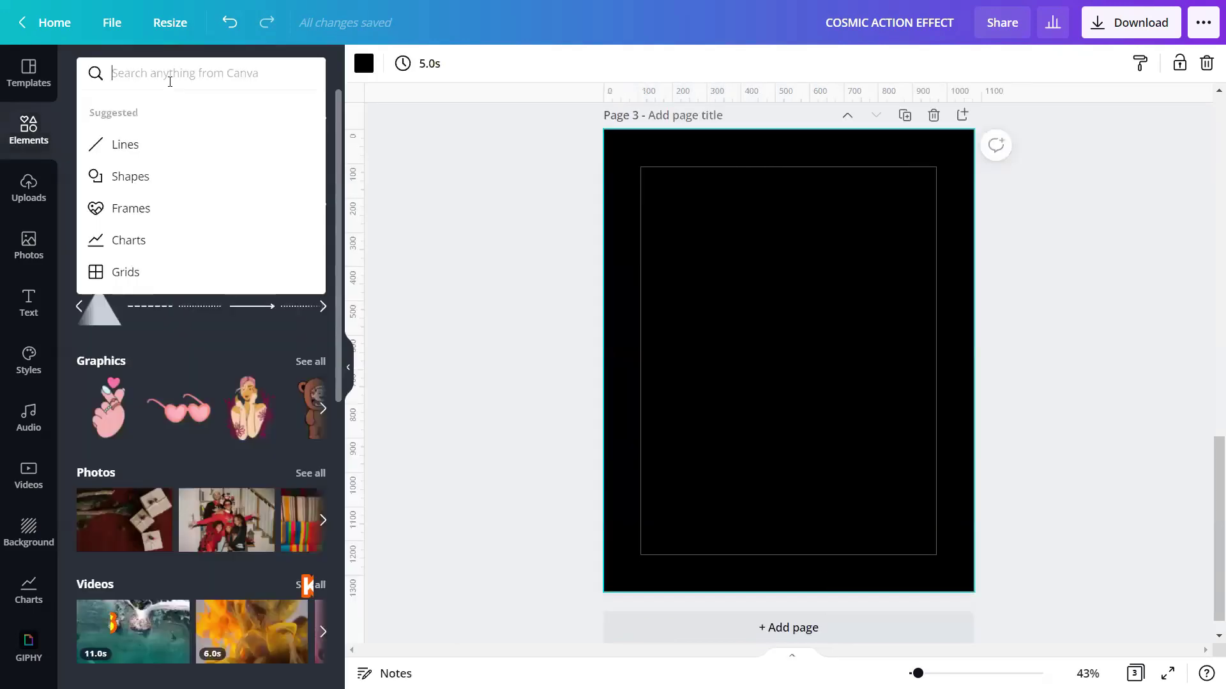
pyautogui.write('G')
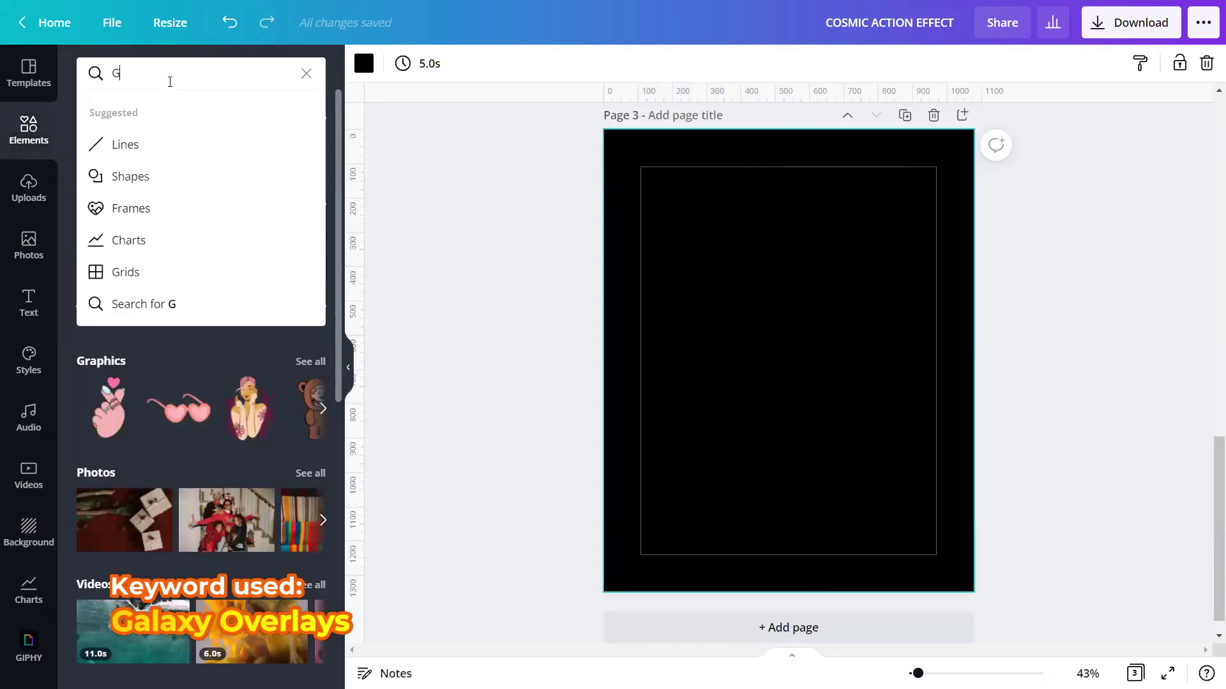
pyautogui.write('alaxy Overlays')
pyautogui.press('Return')
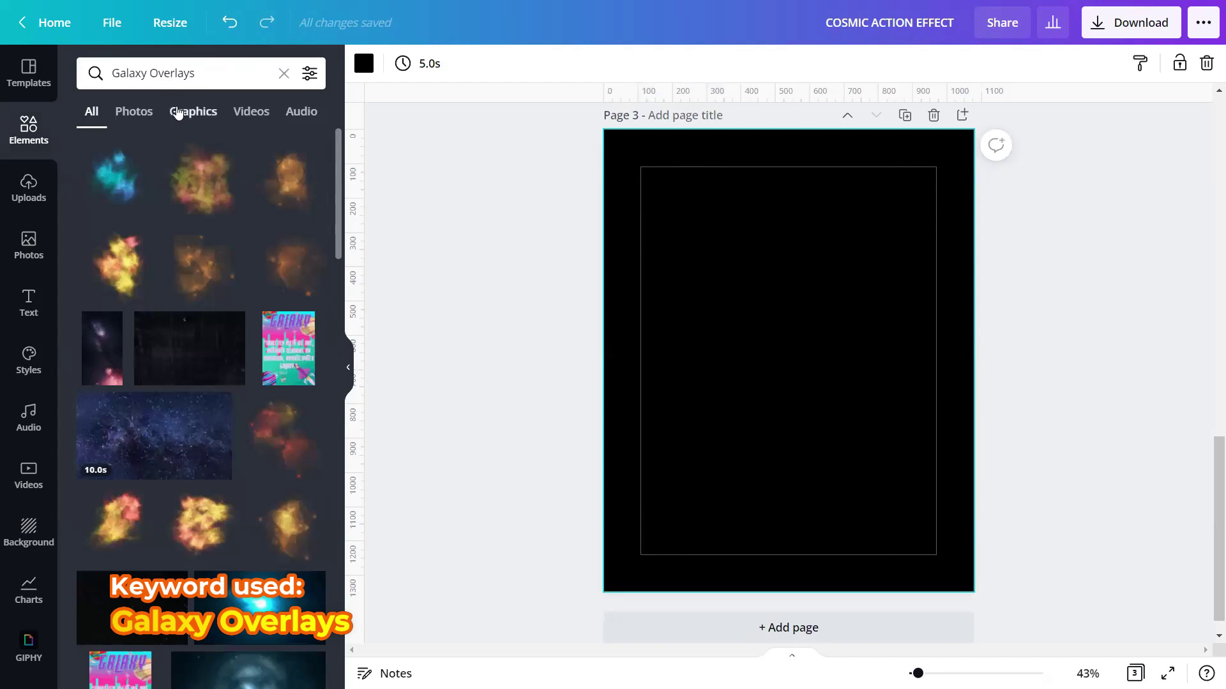
pyautogui.click(179, 112)
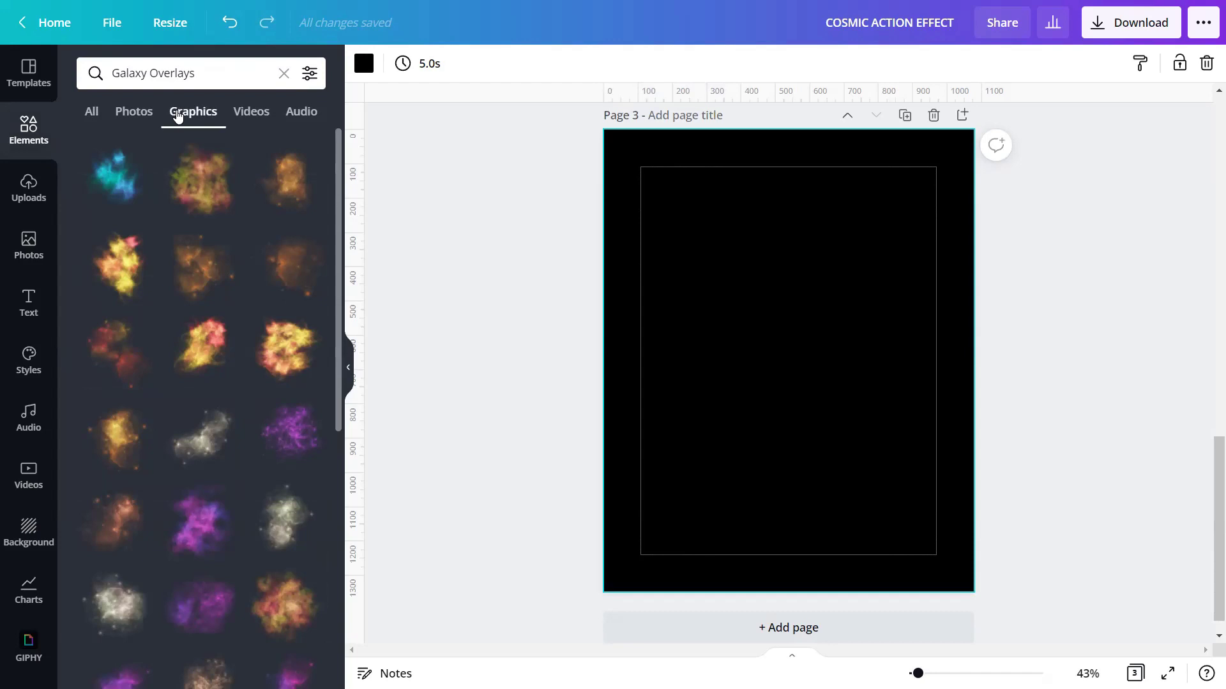
pyautogui.moveTo(117, 261)
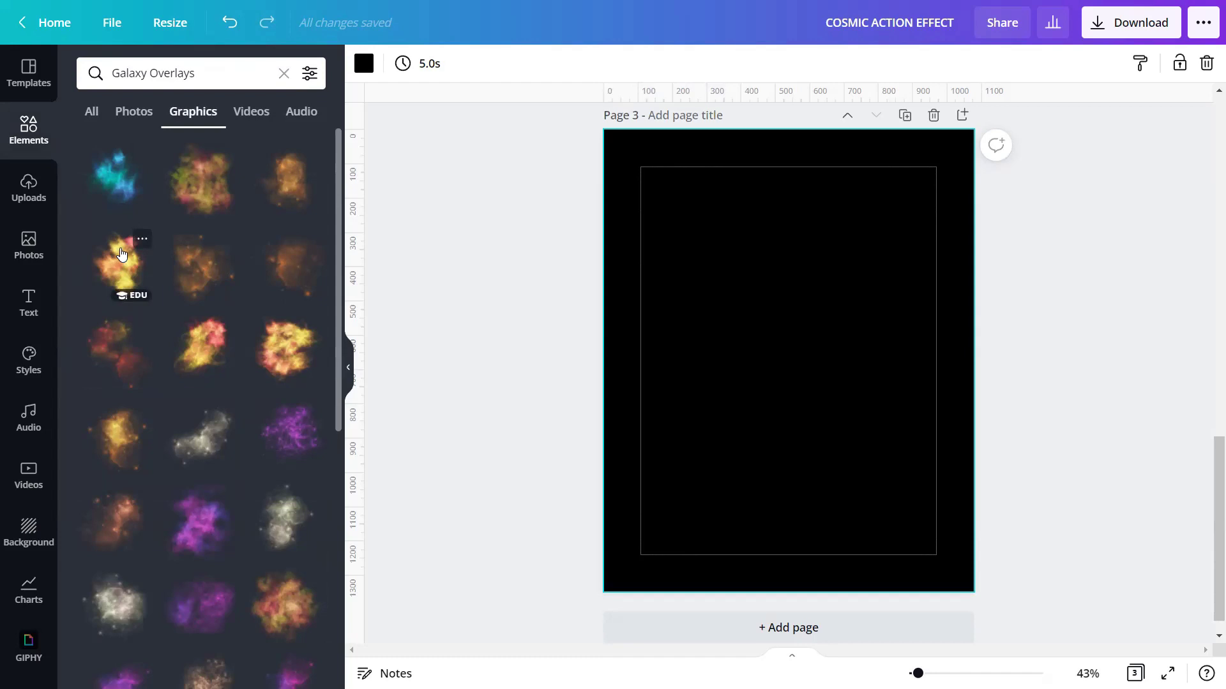
pyautogui.click(141, 240)
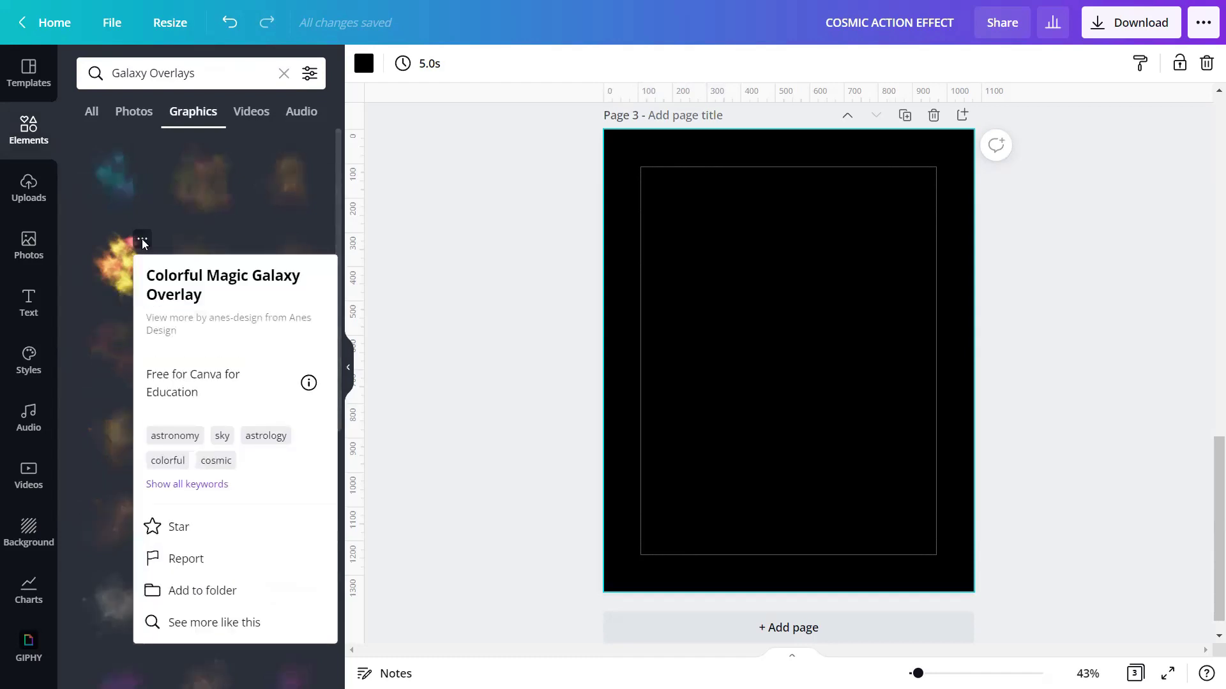
pyautogui.click(124, 256)
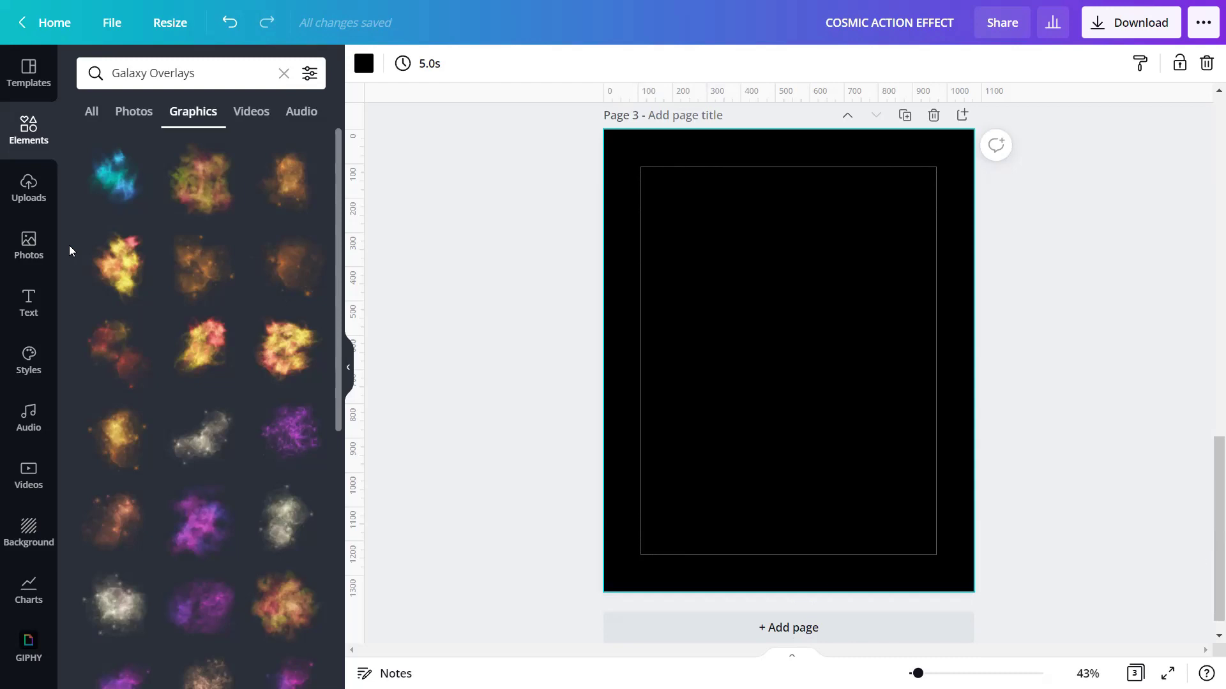
# - Add the yellow-orange galaxy graphic to Page 3 and duplicate it as Page 4
pyautogui.click(119, 268)
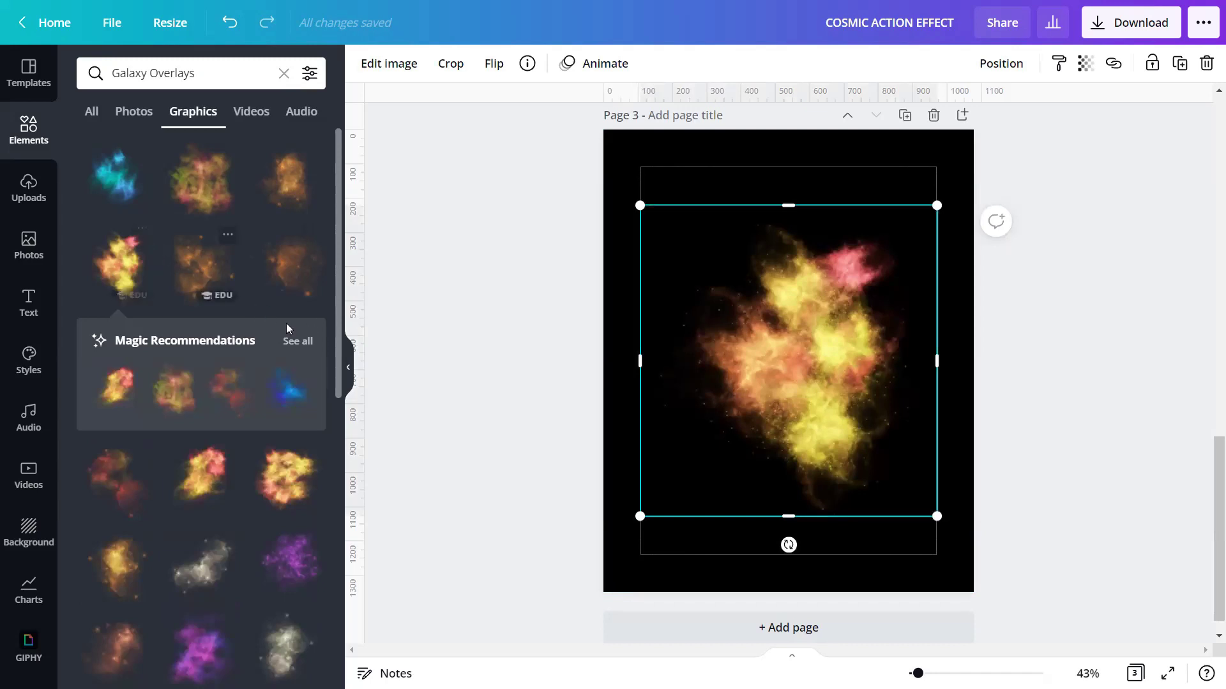
pyautogui.click(351, 364)
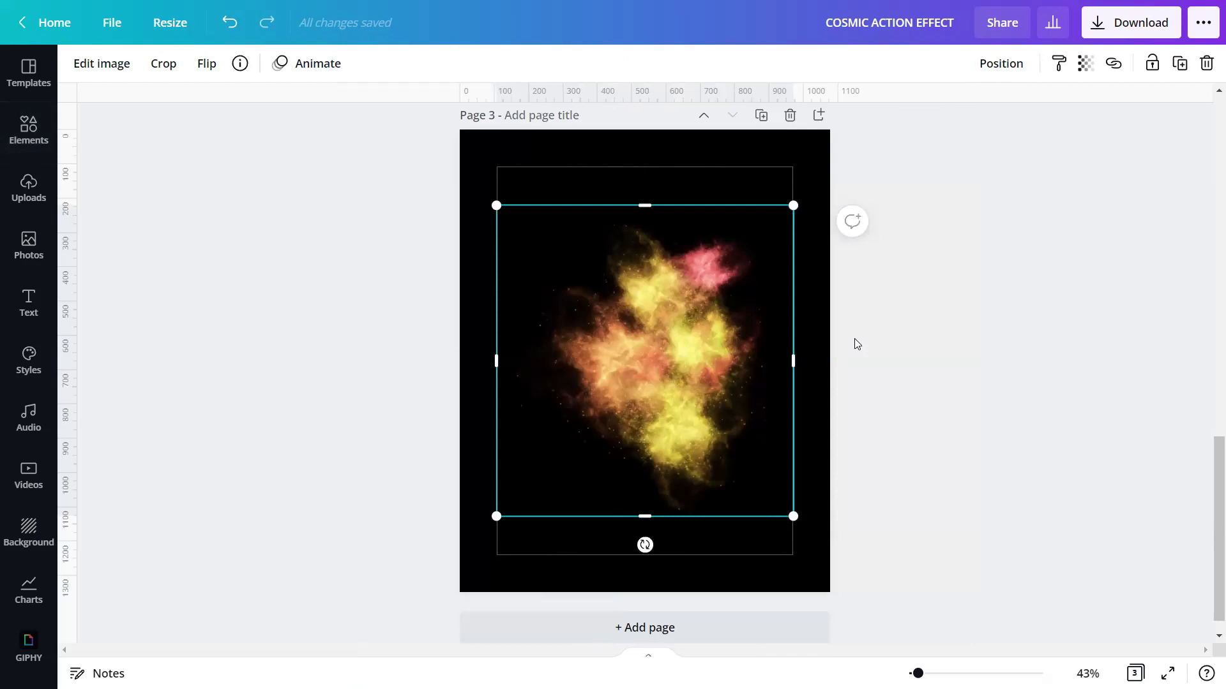
pyautogui.click(761, 115)
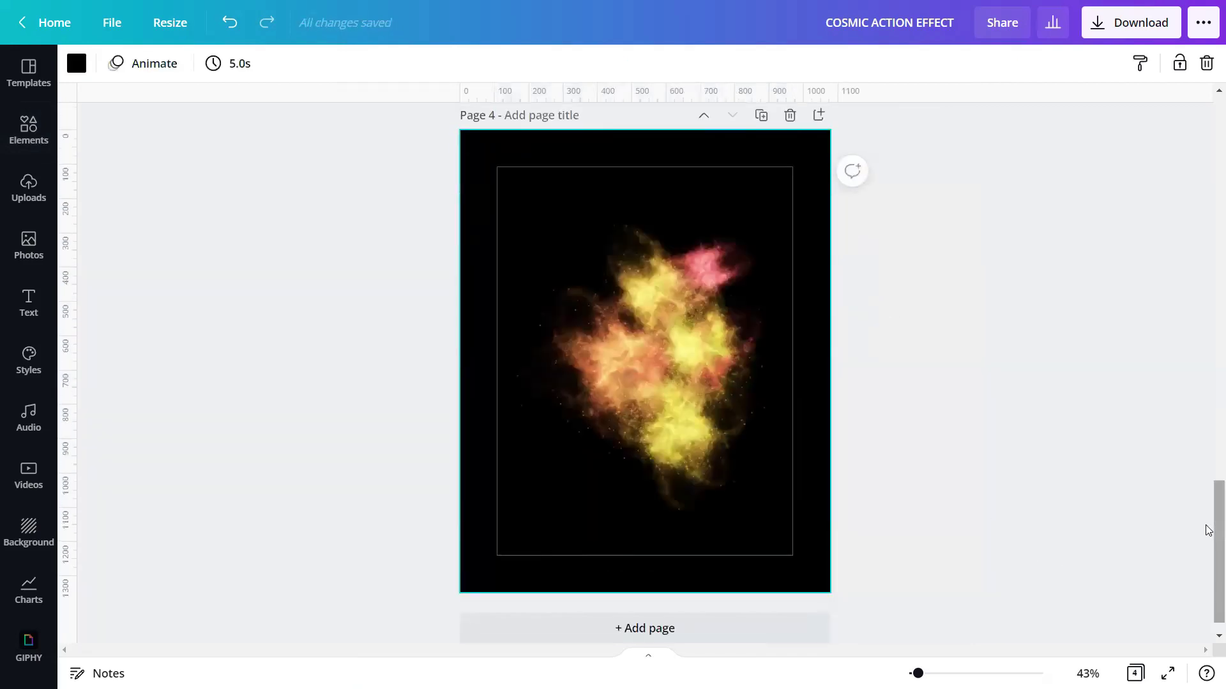
pyautogui.moveTo(1208, 531); pyautogui.dragTo(1209, 397)
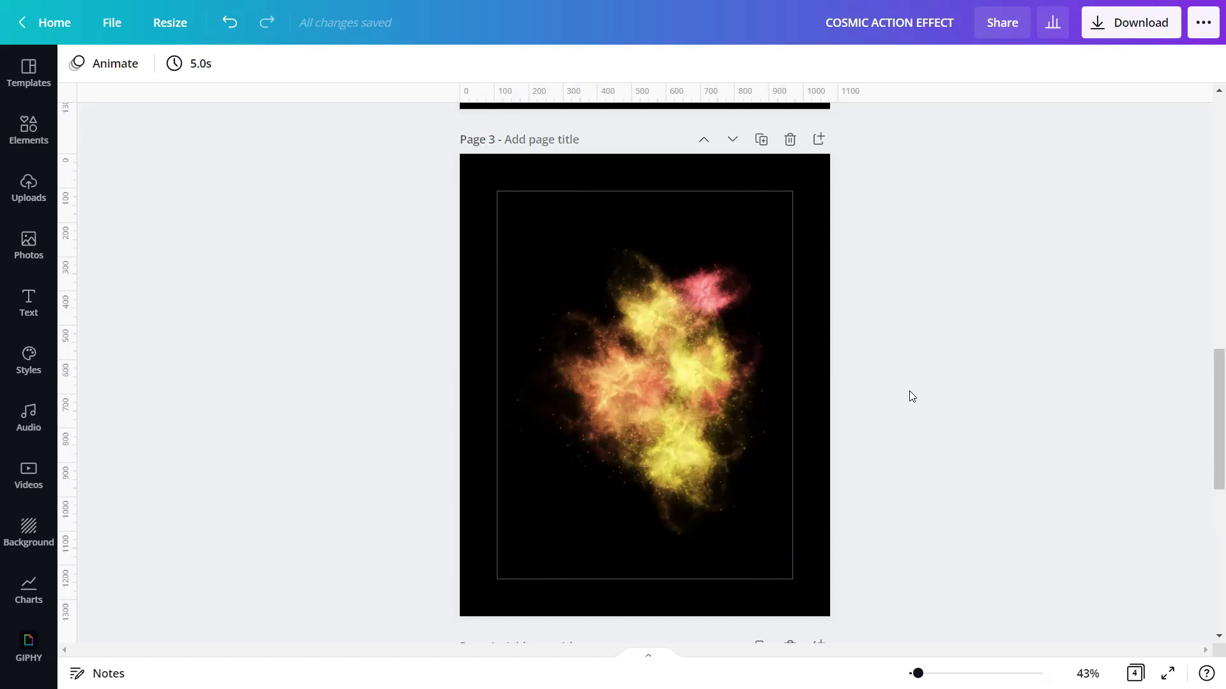
# - Apply the Torn slice effect to the galaxy cloud on Page 3
pyautogui.click(657, 337)
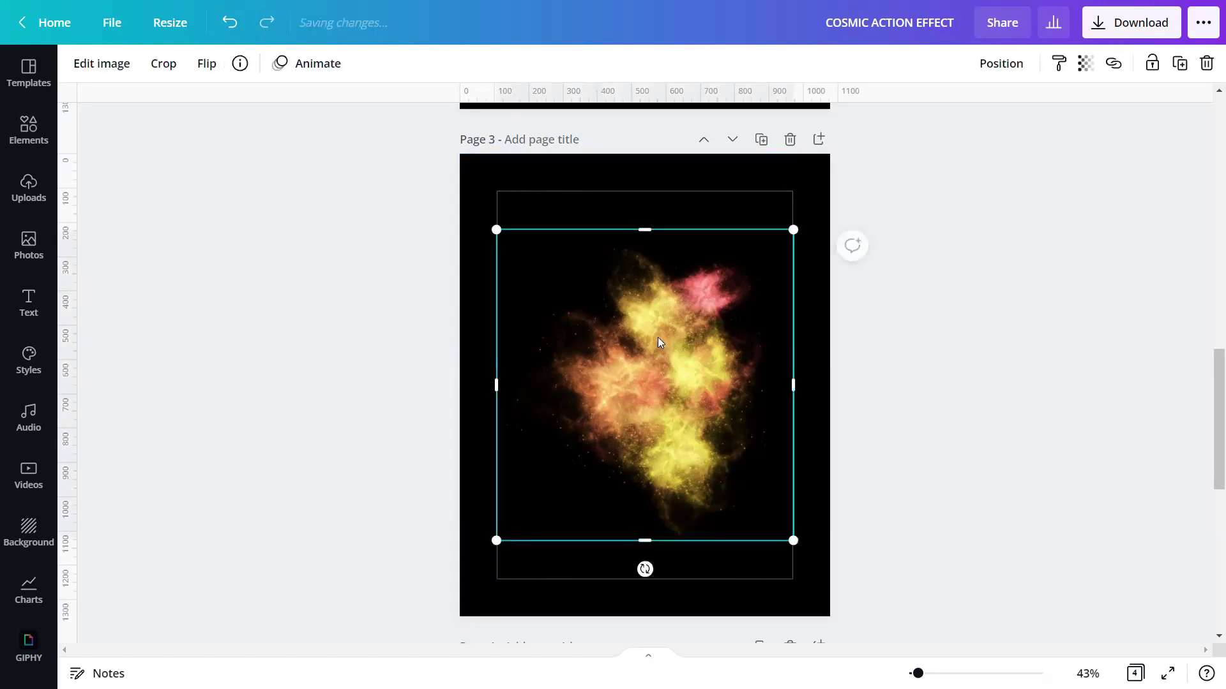
pyautogui.click(102, 64)
pyautogui.scroll(-5, 157, 247)
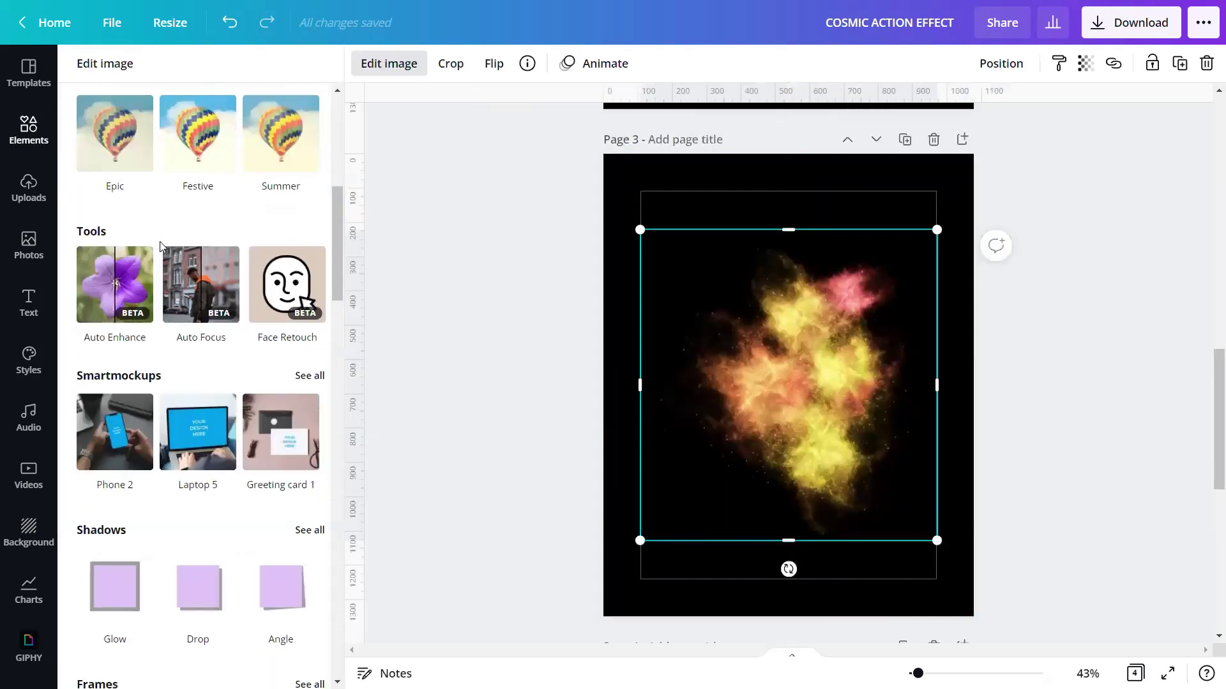
pyautogui.scroll(-5, 157, 248)
pyautogui.scroll(-1, 156, 247)
pyautogui.scroll(-5, 156, 247)
pyautogui.scroll(-5, 157, 248)
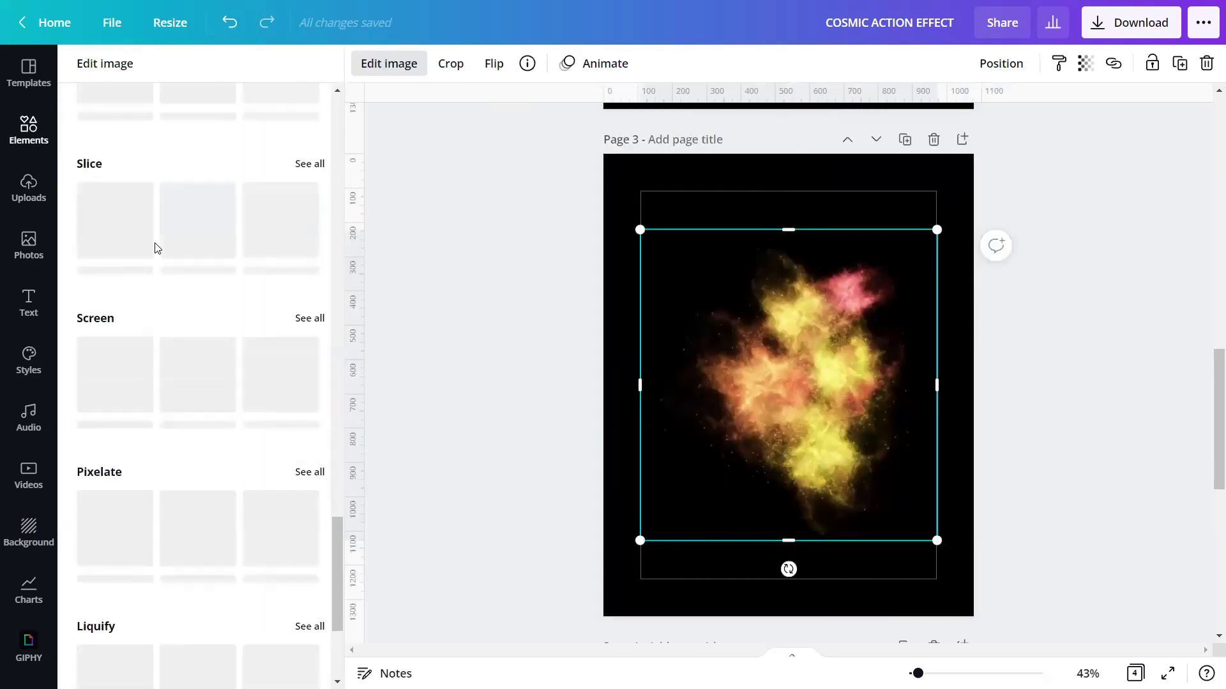
pyautogui.scroll(-3, 157, 247)
pyautogui.scroll(2, 156, 248)
pyautogui.scroll(3, 156, 248)
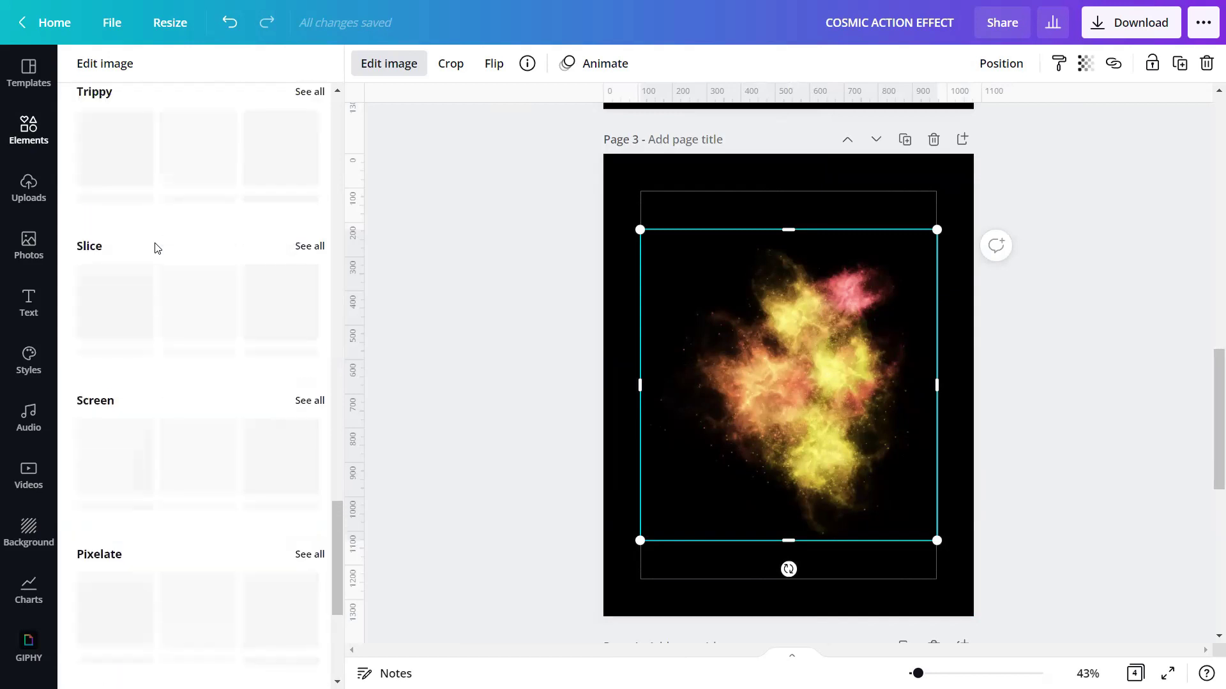
pyautogui.click(303, 248)
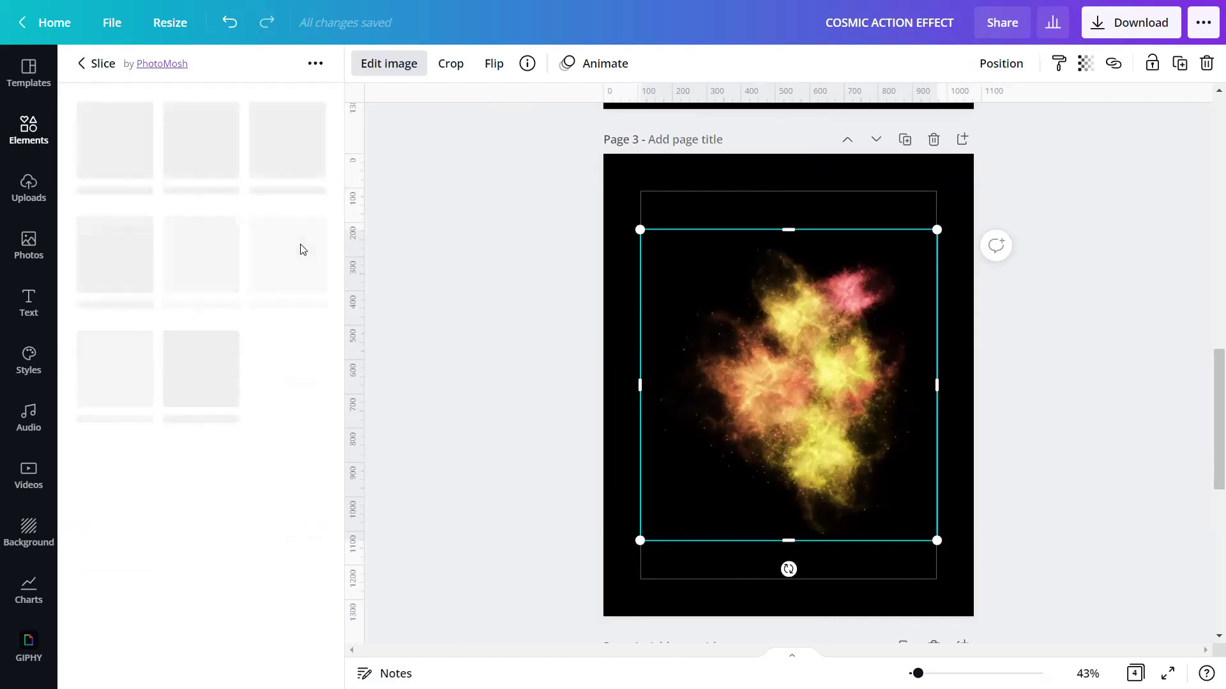
pyautogui.click(195, 266)
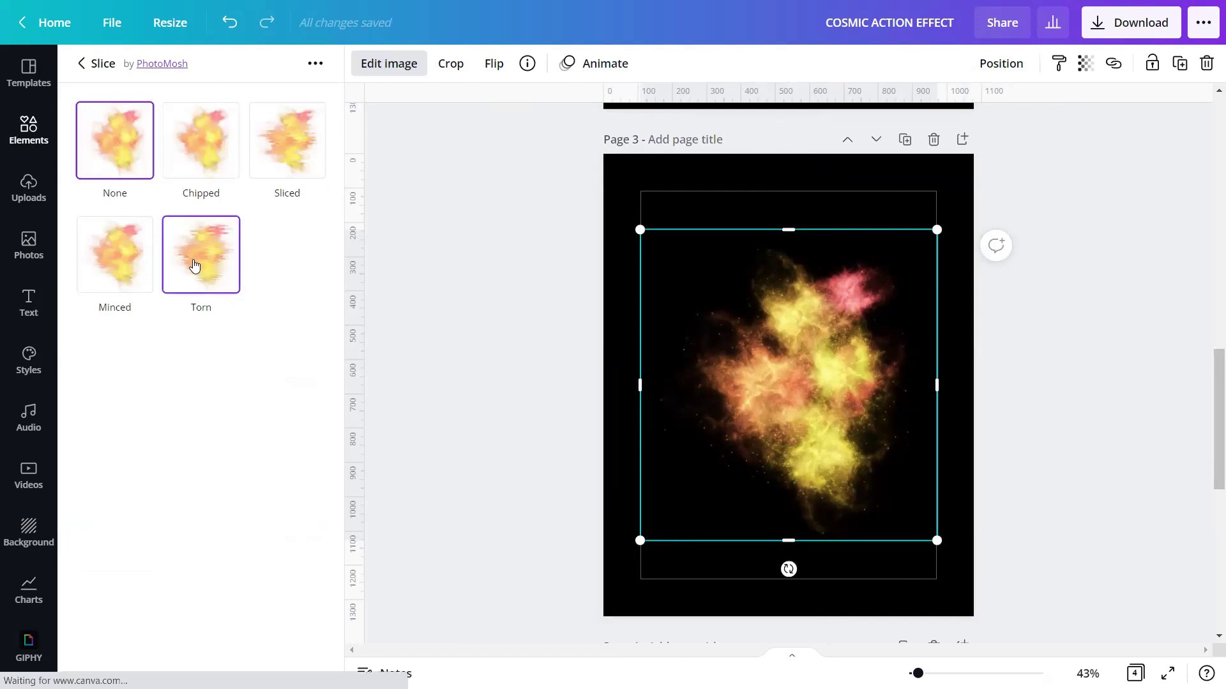
pyautogui.click(195, 266)
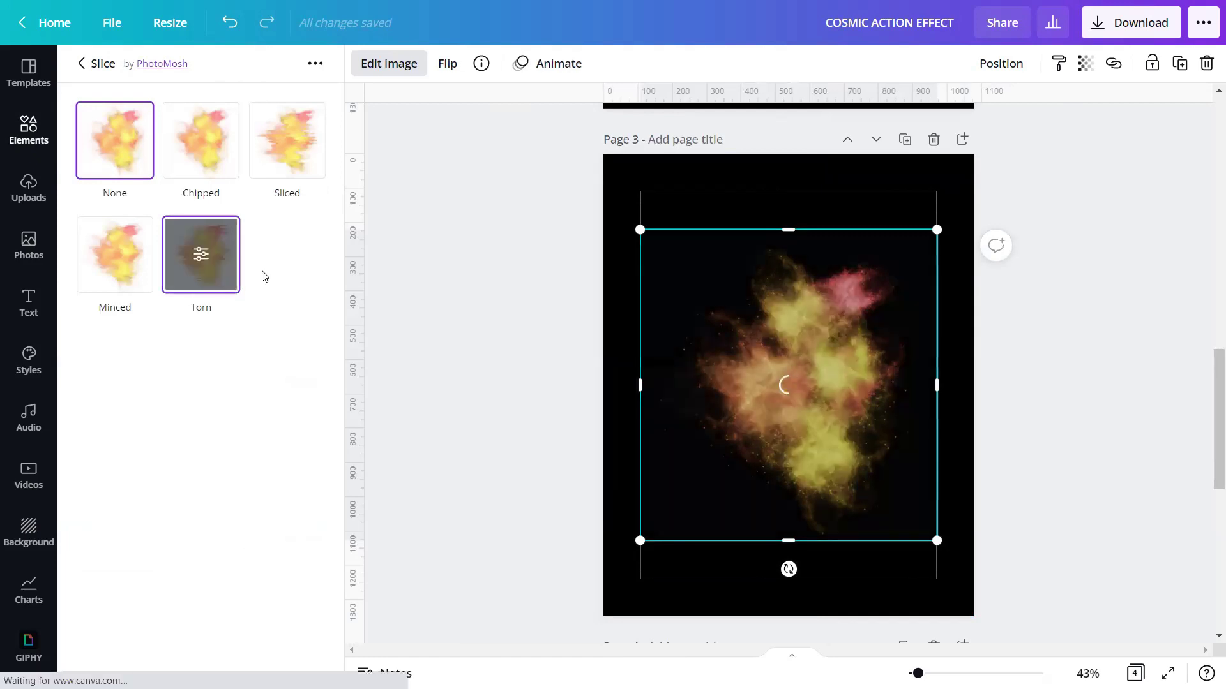
# - Set the Torn slice position to 0 and apply it
pyautogui.click(207, 257)
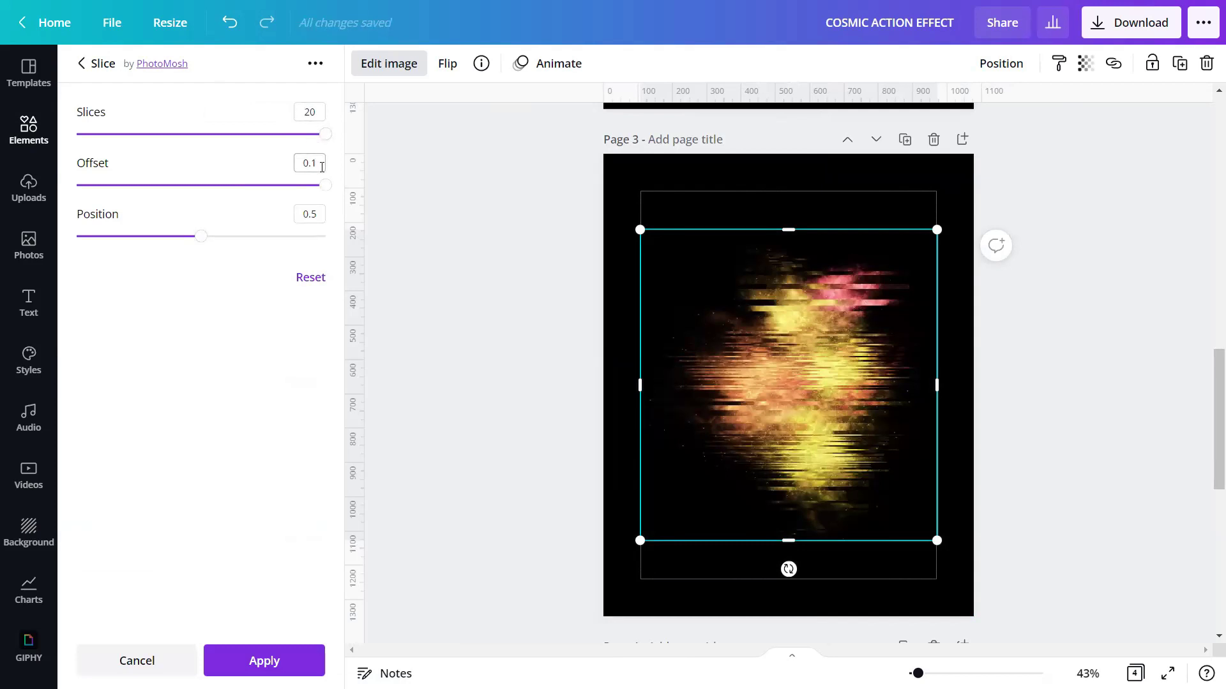
pyautogui.click(322, 213)
pyautogui.write('0')
pyautogui.click(262, 661)
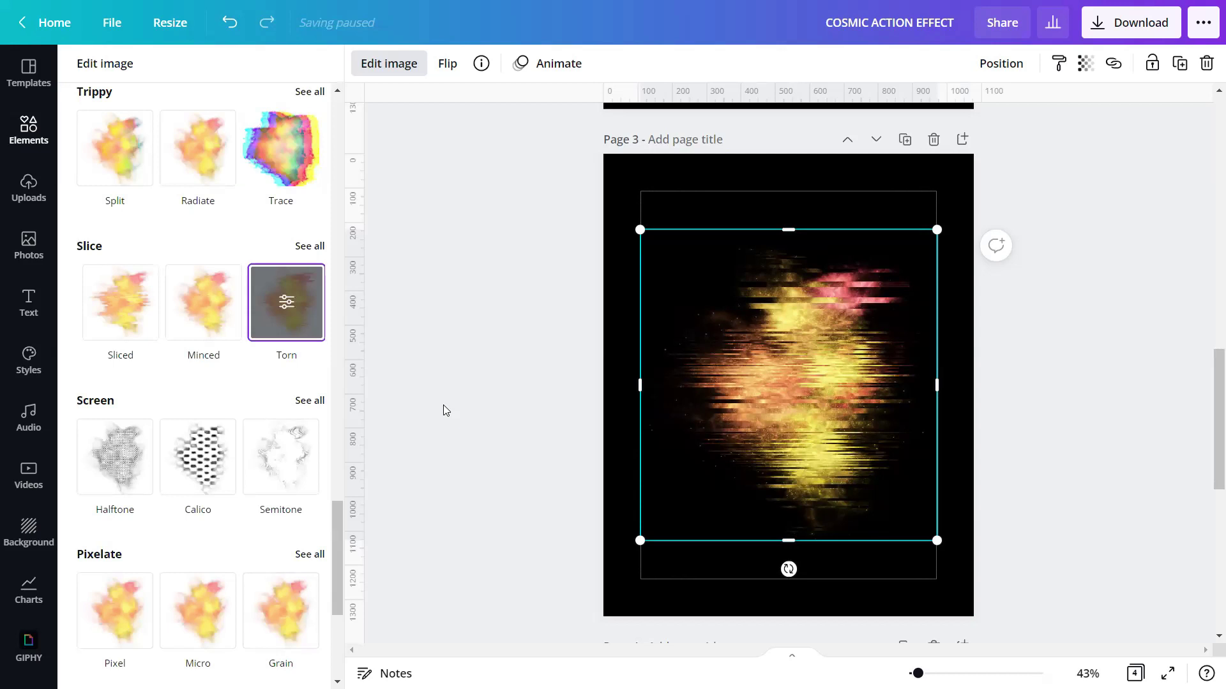
pyautogui.press('Escape')
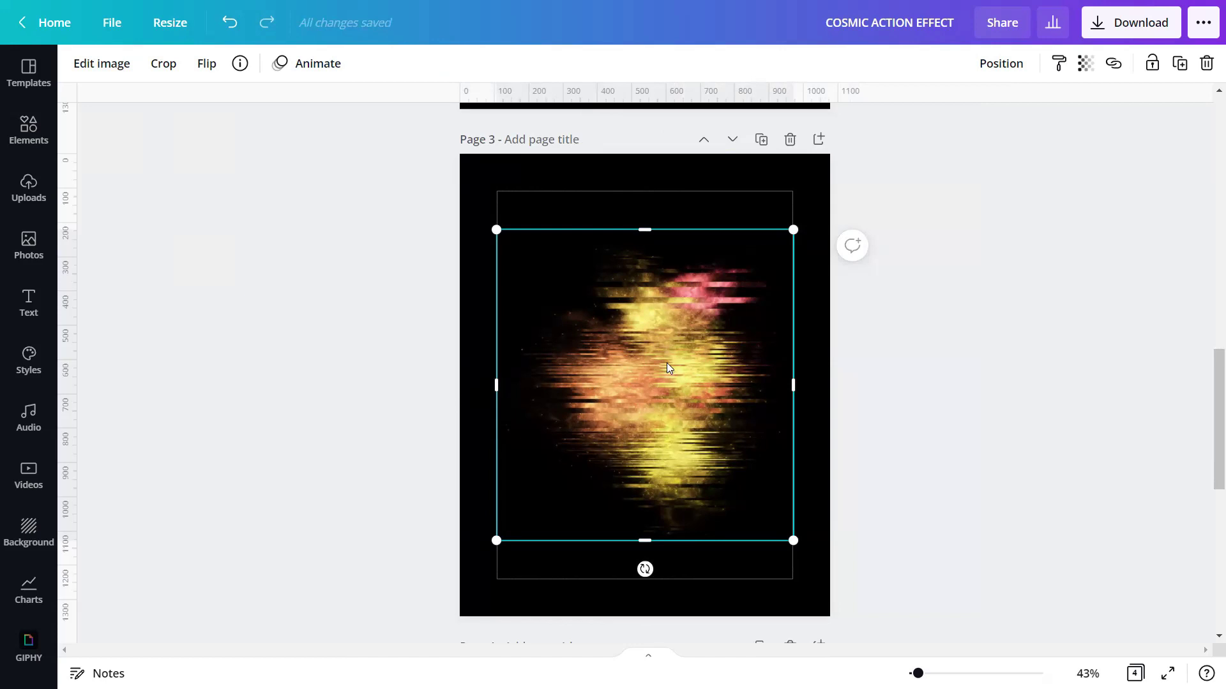
# - Apply the Liquify Wobble effect to the glitched galaxy cloud
pyautogui.click(103, 66)
pyautogui.scroll(-7, 169, 263)
pyautogui.scroll(-6, 169, 263)
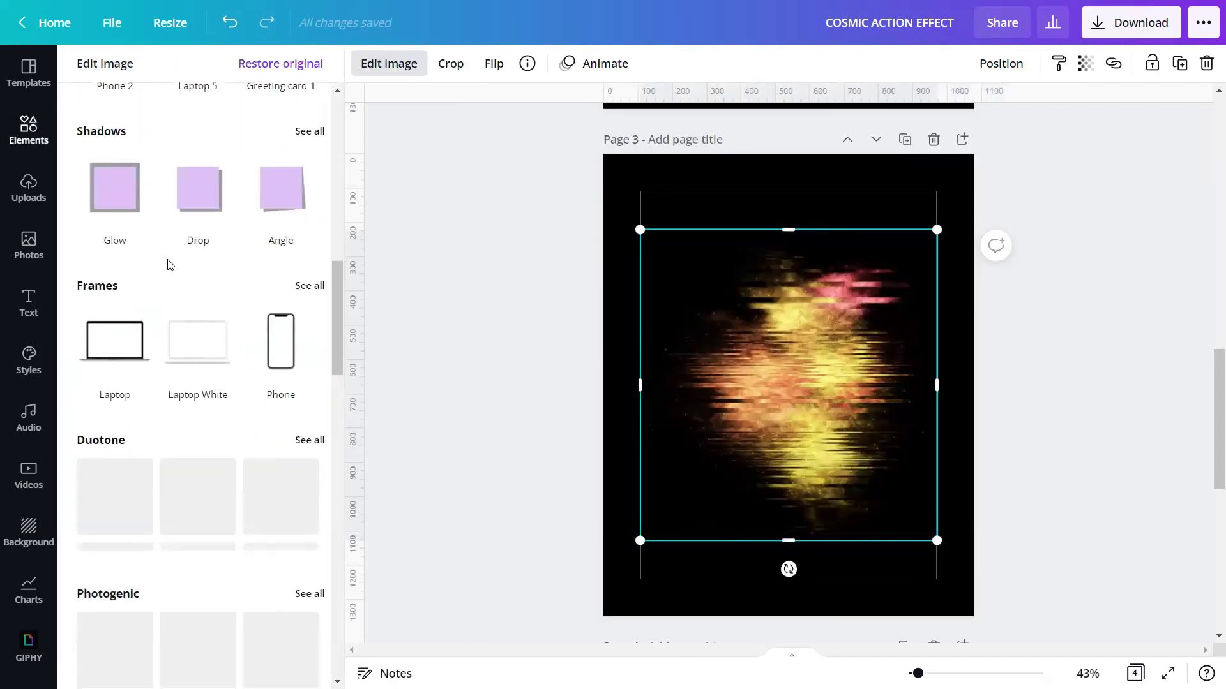
pyautogui.scroll(-5, 169, 263)
pyautogui.scroll(-3, 169, 263)
pyautogui.scroll(-1, 170, 265)
pyautogui.scroll(-5, 170, 264)
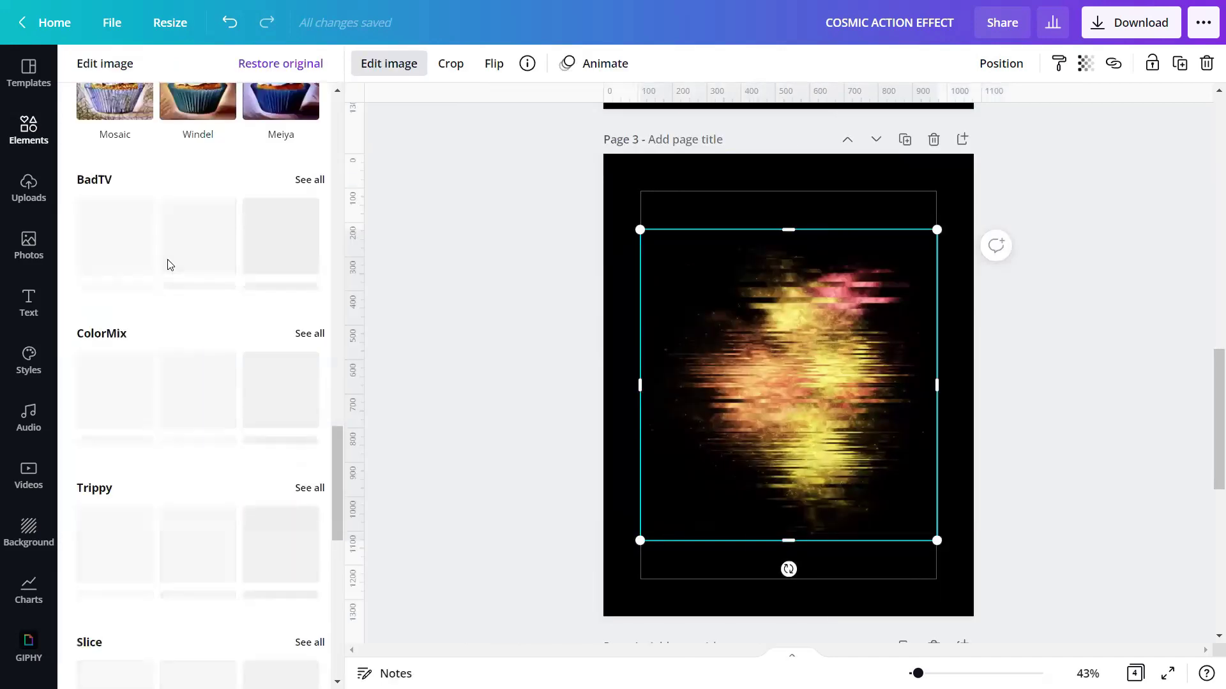
pyautogui.scroll(-3, 169, 265)
pyautogui.scroll(-1, 170, 264)
pyautogui.scroll(-4, 170, 265)
pyautogui.scroll(-4, 170, 264)
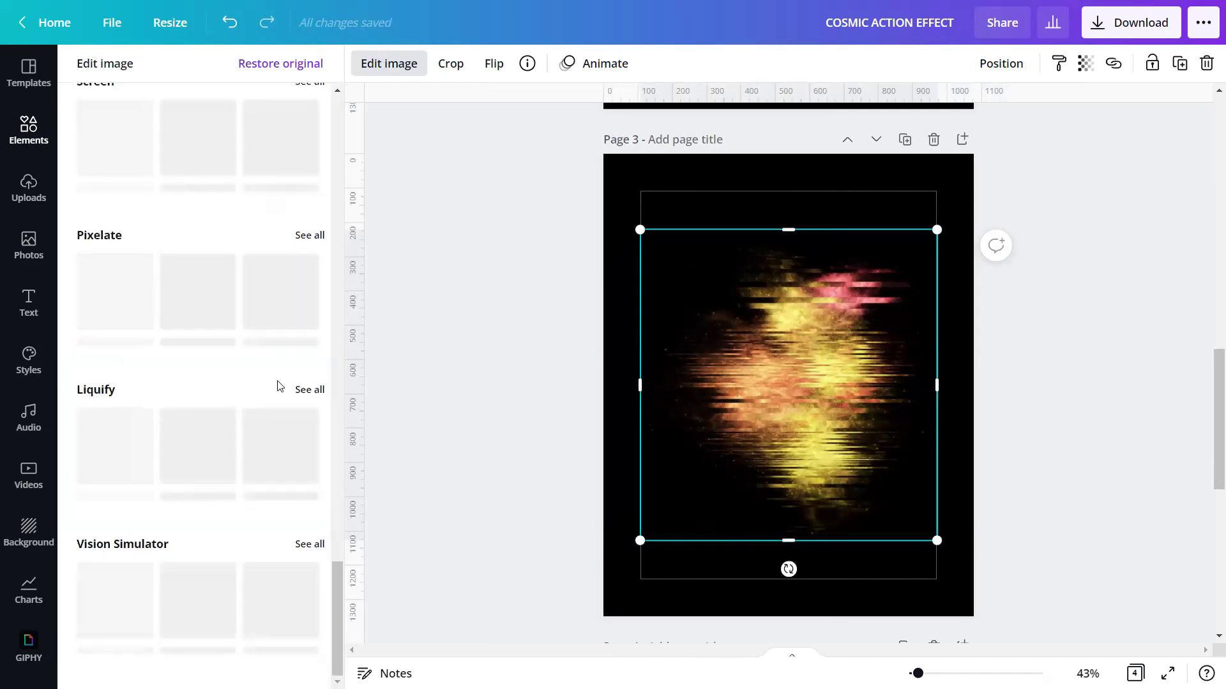
pyautogui.click(307, 391)
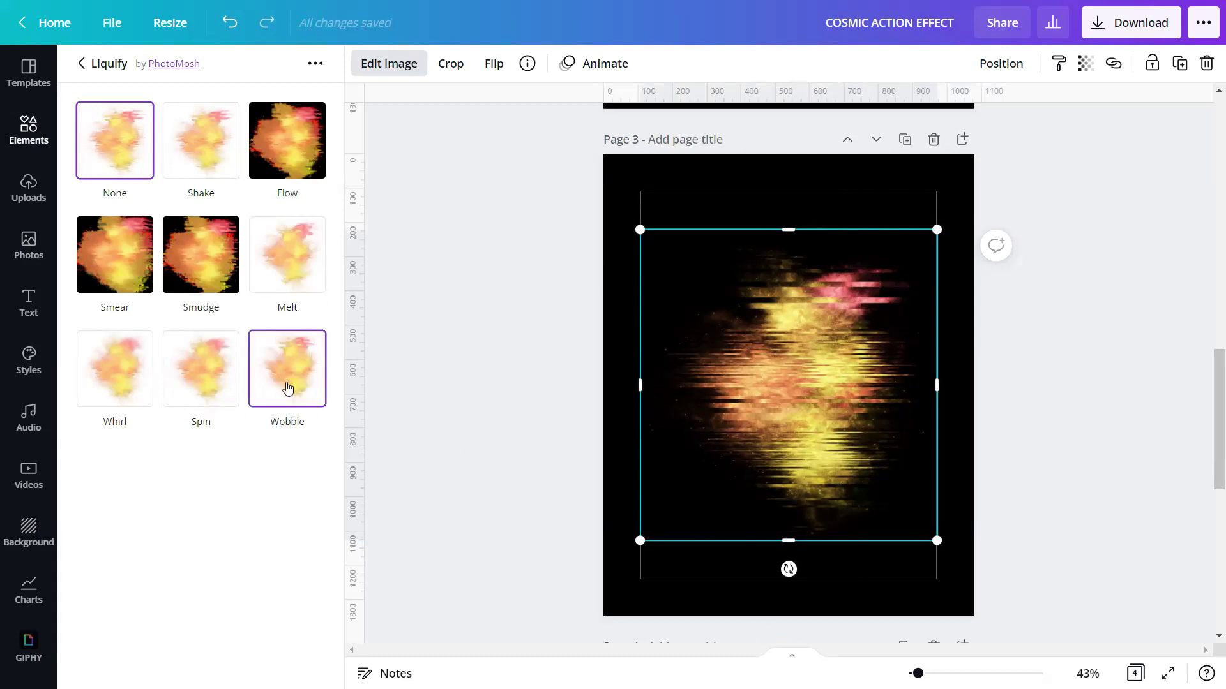
pyautogui.click(293, 363)
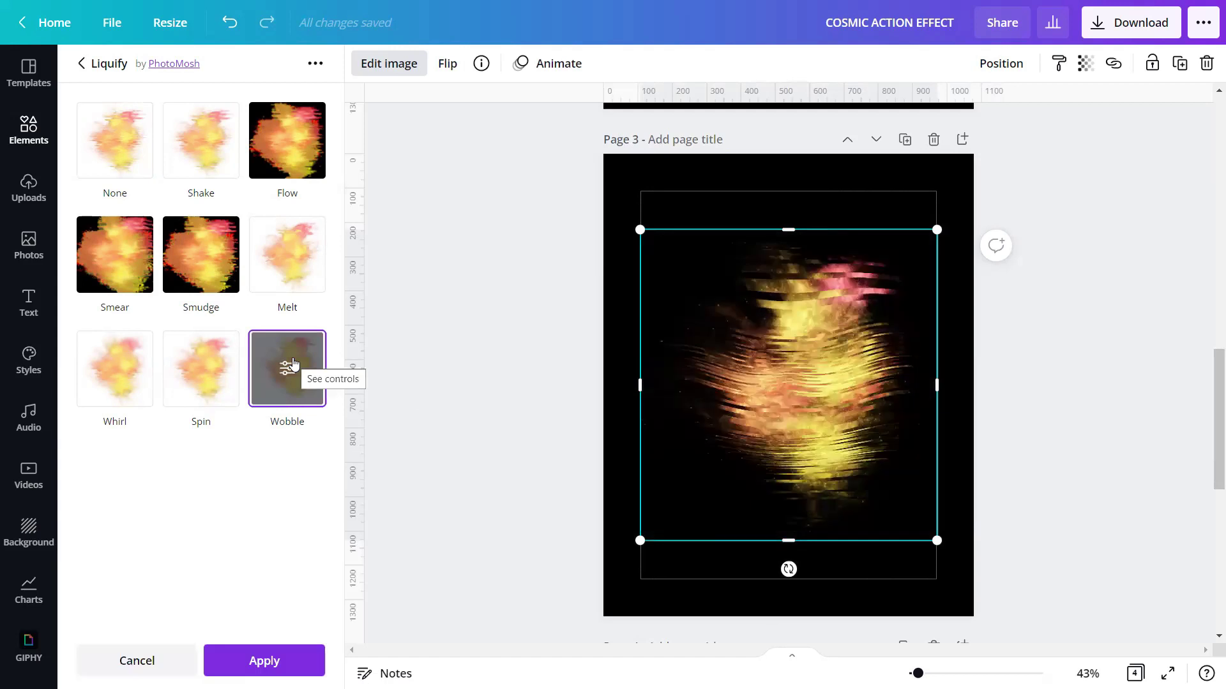
# - Set the Wobble Amount to 0.002 and Size to 0.2, and apply it
pyautogui.click(294, 364)
pyautogui.doubleClick(321, 140)
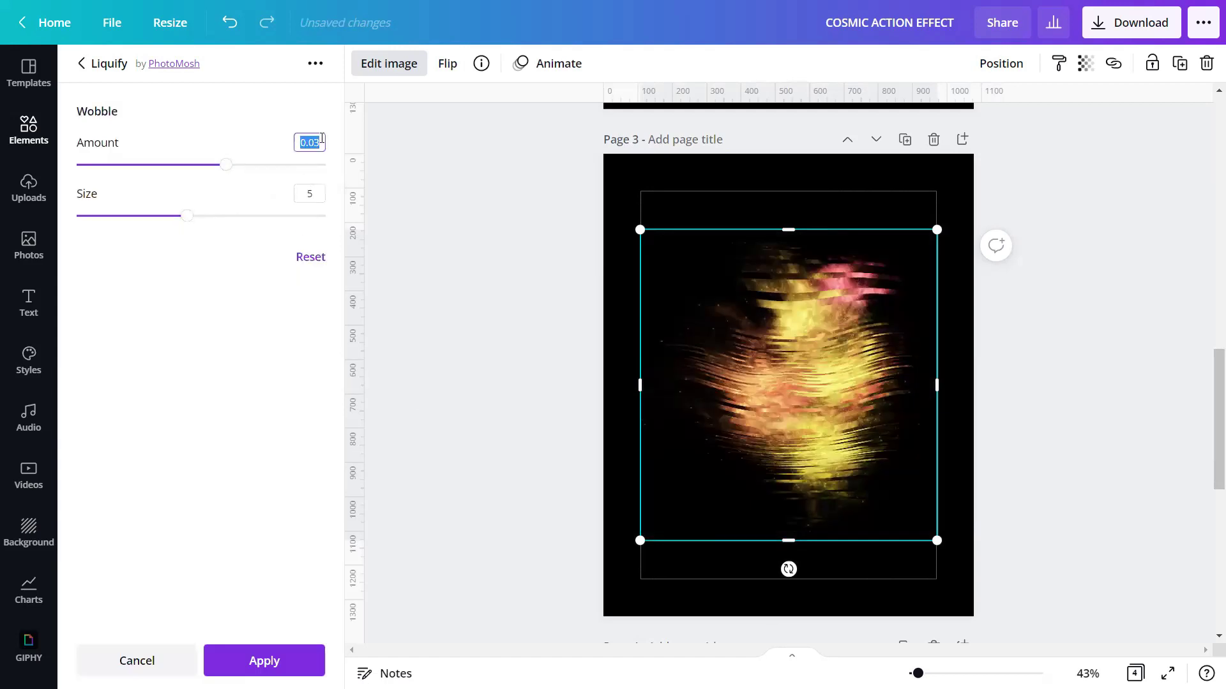
pyautogui.write('002')
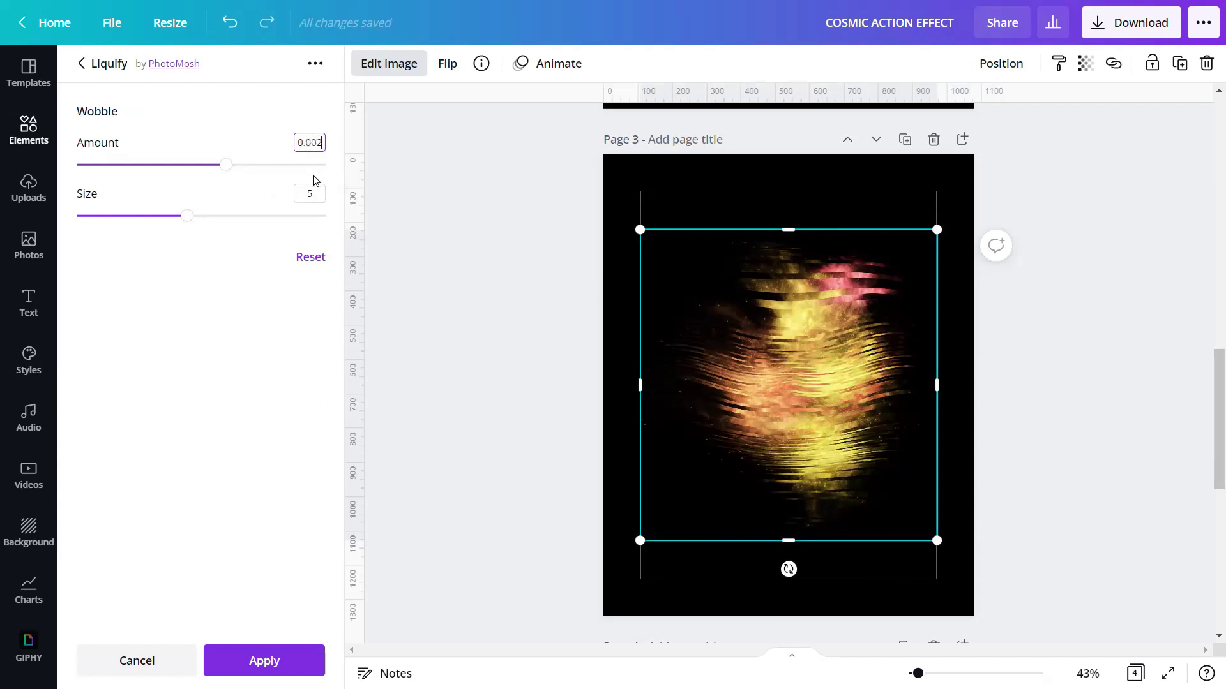
pyautogui.click(315, 195)
pyautogui.write('0.2')
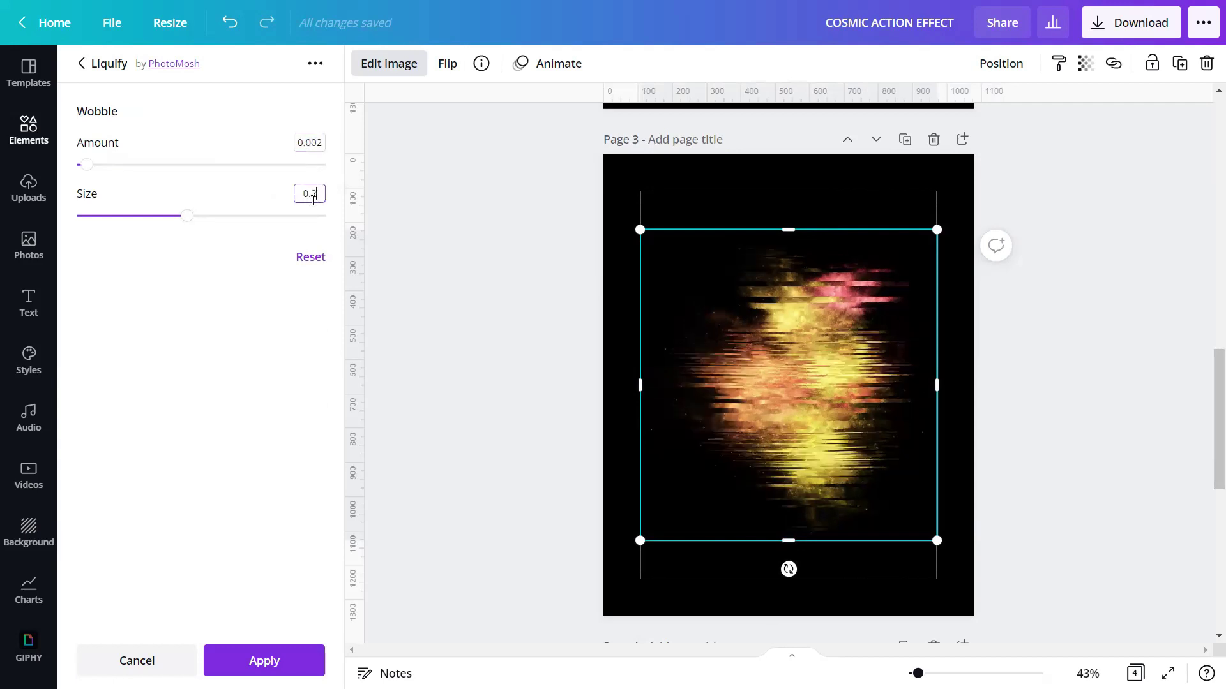
pyautogui.click(289, 392)
pyautogui.click(310, 194)
pyautogui.write('0.2')
pyautogui.click(282, 421)
pyautogui.click(263, 659)
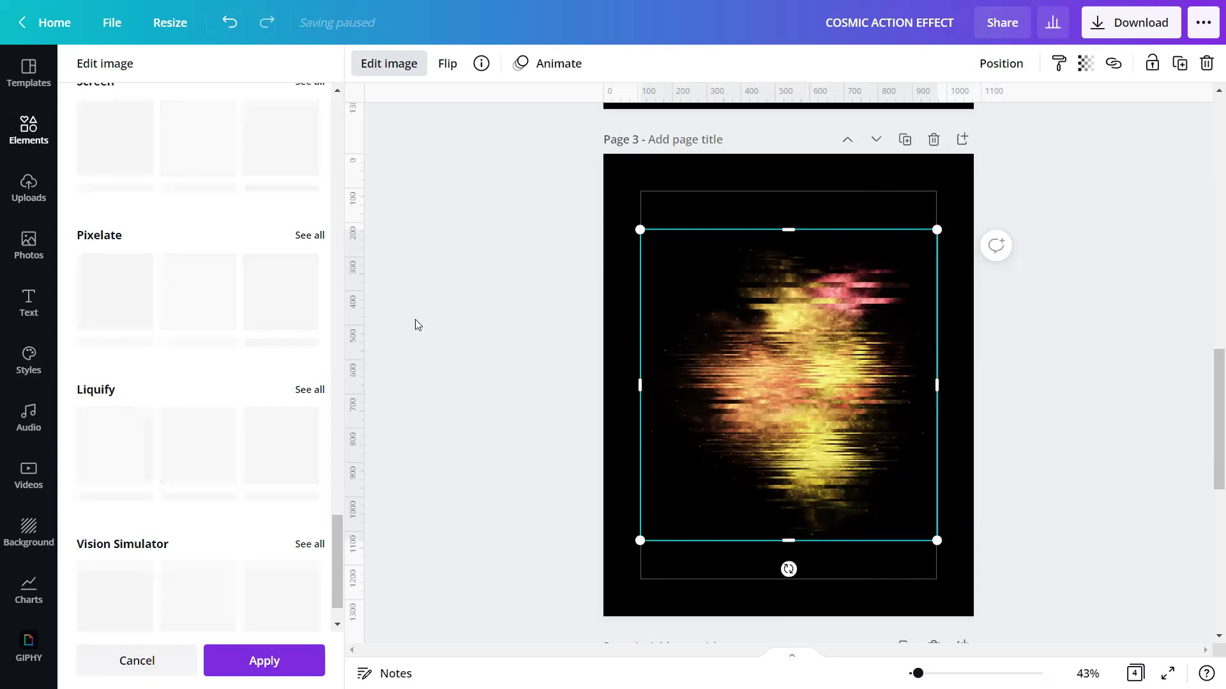
pyautogui.press('Escape')
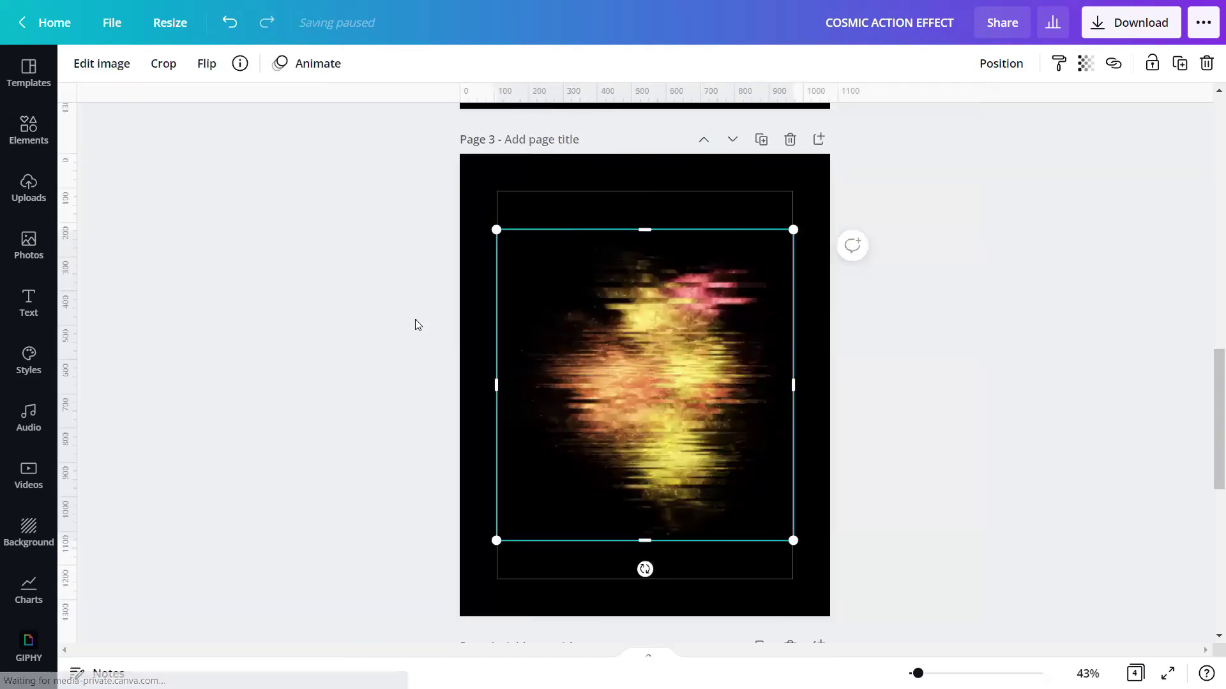
# - Paste a copy of the glitched galaxy cloud onto Page 2
pyautogui.rightClick(621, 332)
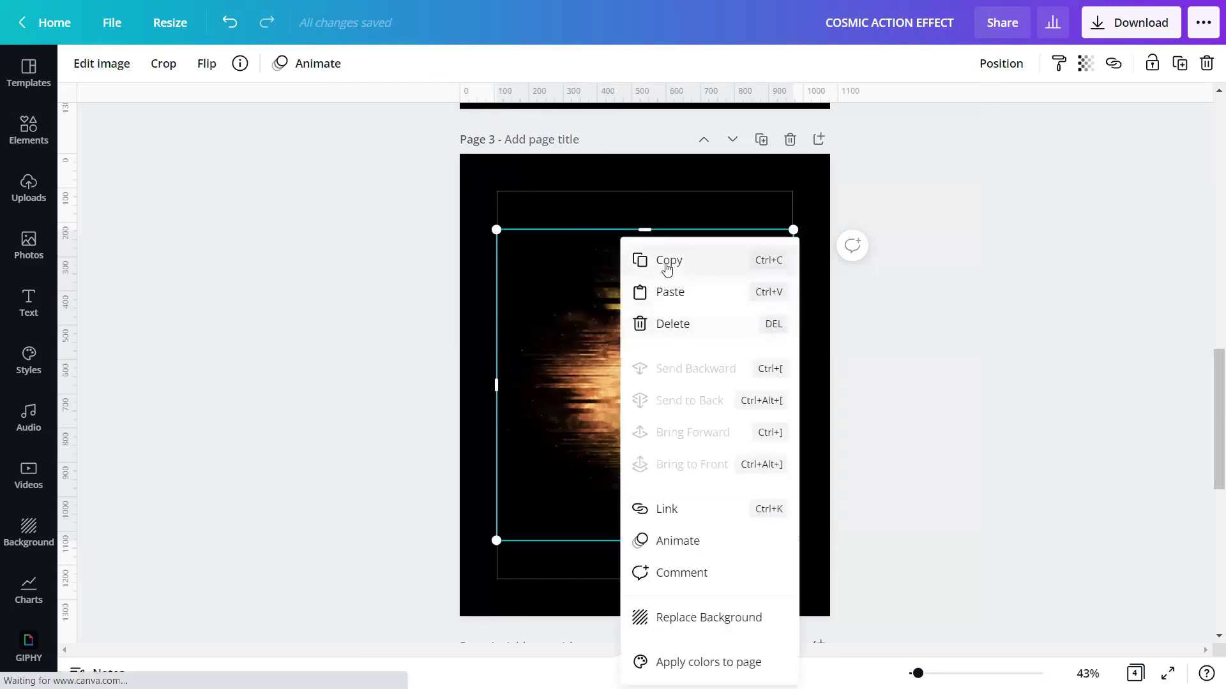
pyautogui.click(662, 262)
pyautogui.scroll(3, 648, 332)
pyautogui.scroll(5, 649, 337)
pyautogui.click(505, 254)
pyautogui.hotkey('ctrl', 'v')
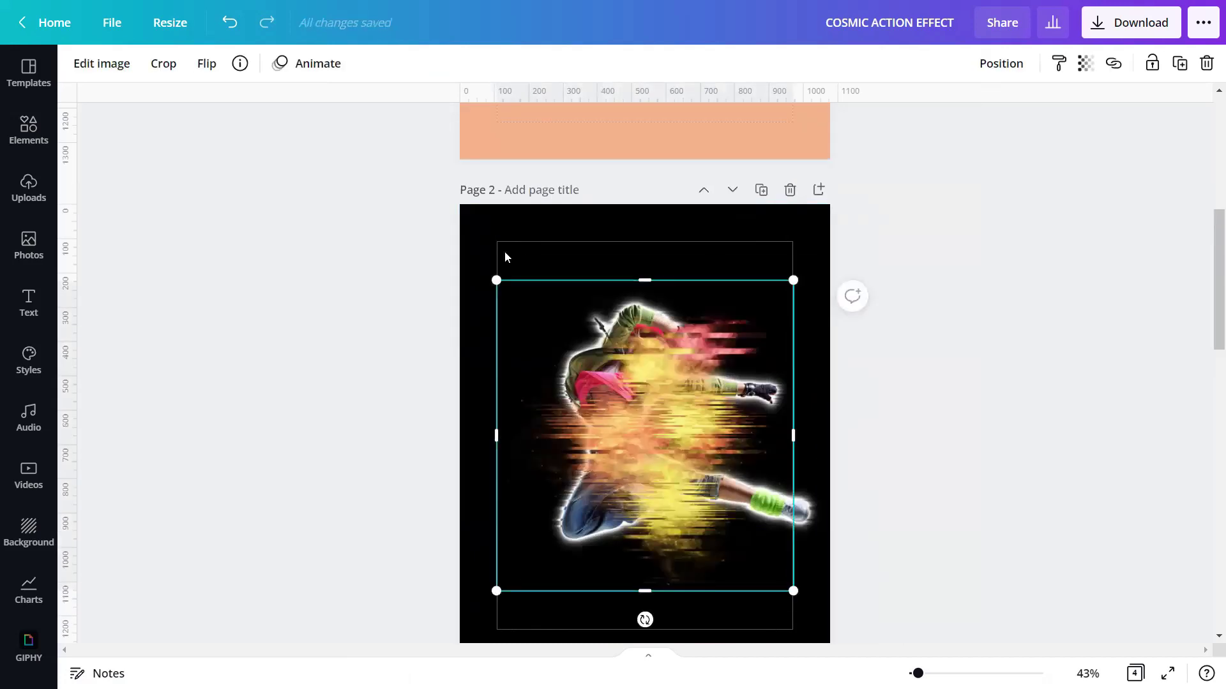
# - Move and resize the pasted cloud so it trails behind the dancer
pyautogui.moveTo(720, 395); pyautogui.dragTo(594, 394)
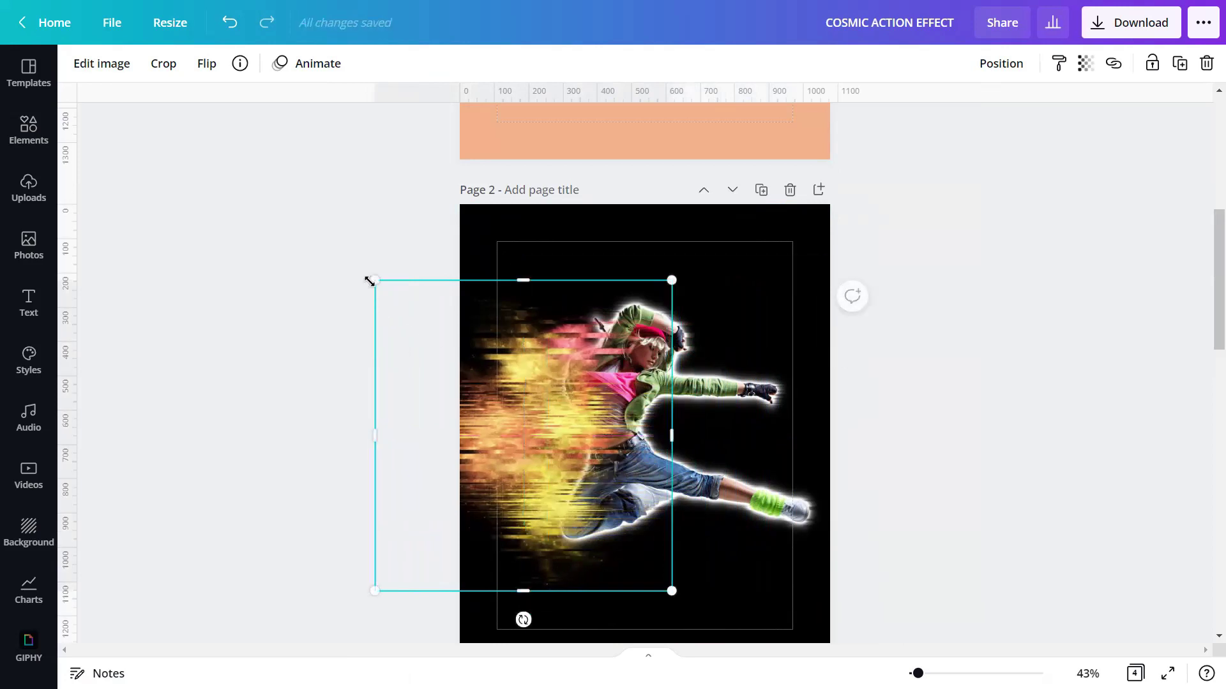
pyautogui.moveTo(374, 281); pyautogui.dragTo(399, 305)
pyautogui.moveTo(398, 590); pyautogui.dragTo(406, 584)
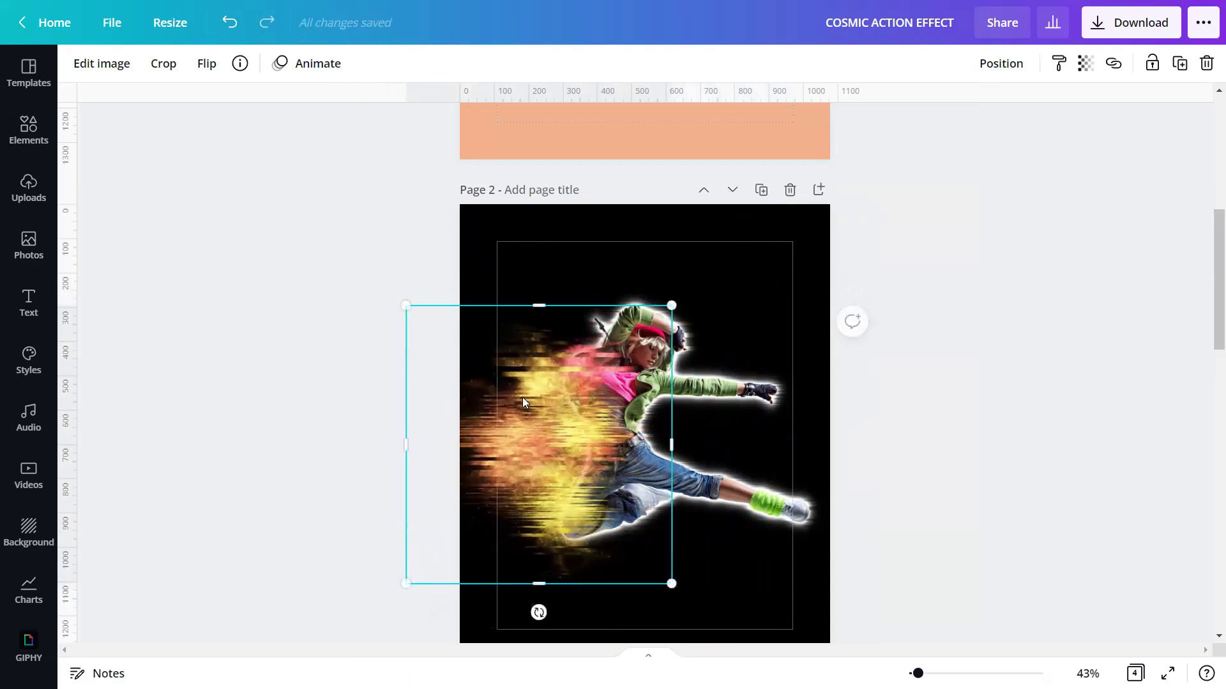
pyautogui.moveTo(522, 397); pyautogui.dragTo(522, 390)
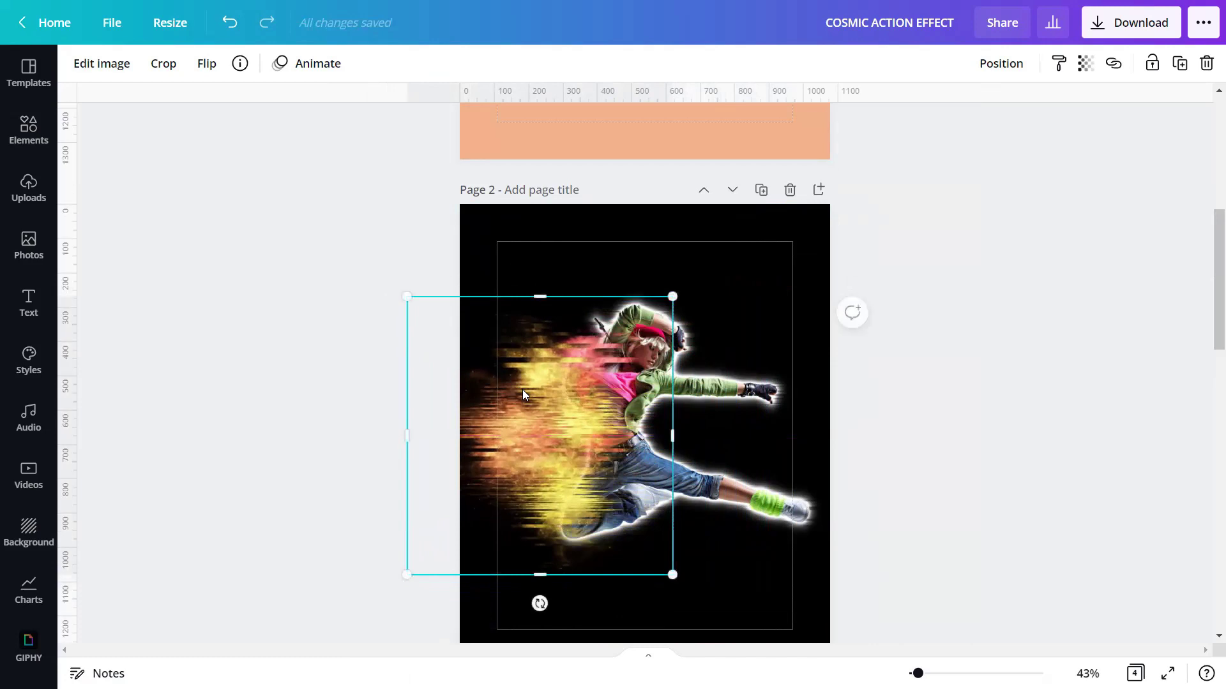
# - Duplicate the cloud, shrink the copy small, and place it over the dancer's head
pyautogui.click(1182, 61)
pyautogui.moveTo(682, 449); pyautogui.dragTo(823, 468)
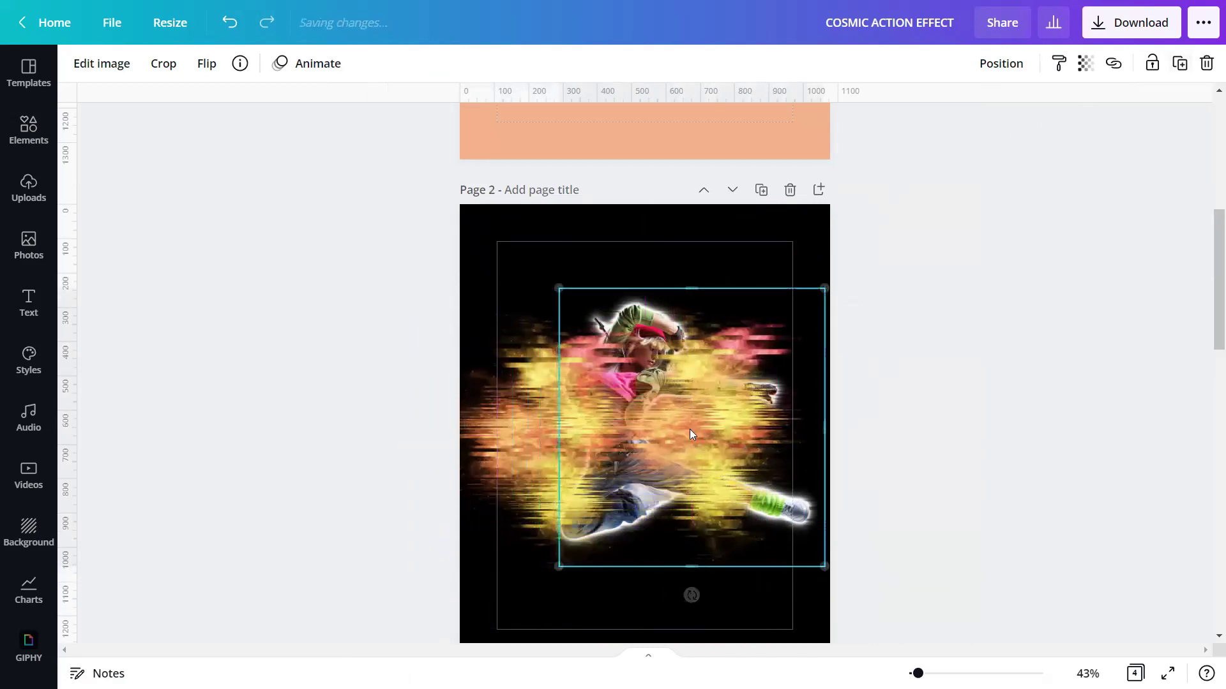
pyautogui.moveTo(562, 323)
pyautogui.mouseDown()
pyautogui.moveTo(711, 421)
pyautogui.moveTo(746, 492)
pyautogui.mouseUp()
pyautogui.moveTo(795, 538)
pyautogui.mouseDown()
pyautogui.moveTo(639, 319)
pyautogui.moveTo(666, 320)
pyautogui.mouseUp()
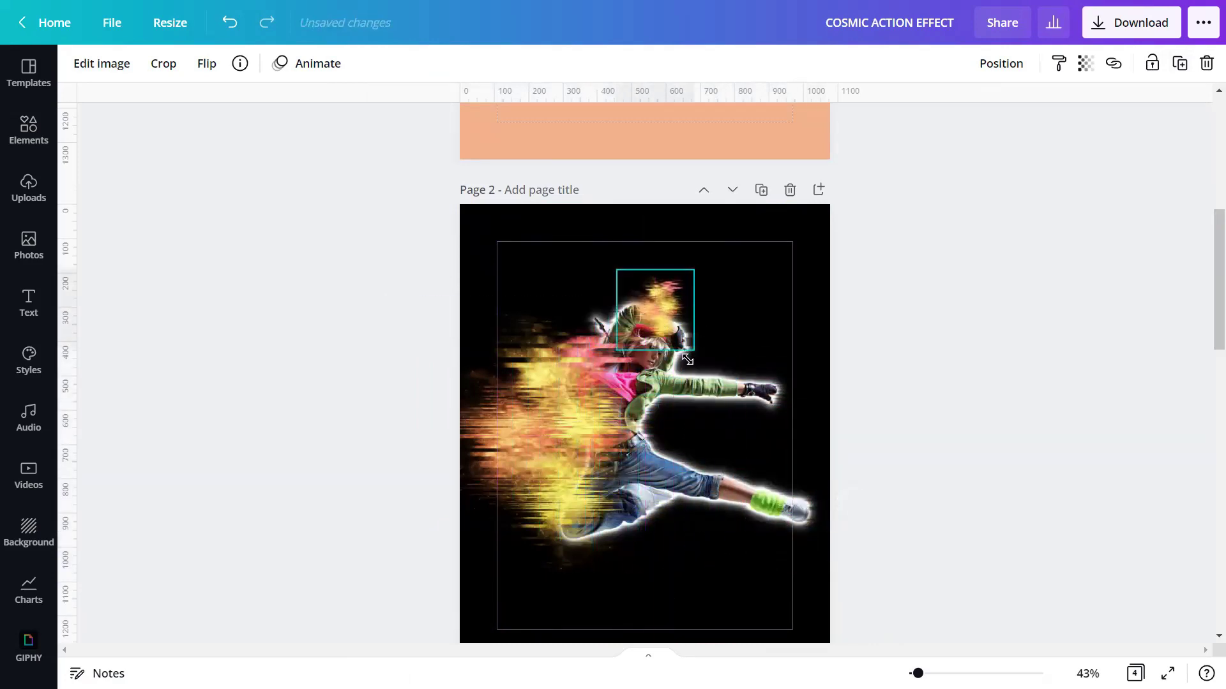
# - Shrink the small flame and fine-tune its position over the dancer's head
pyautogui.moveTo(918, 673); pyautogui.dragTo(927, 674)
pyautogui.scroll(-2, 845, 476)
pyautogui.moveTo(659, 178); pyautogui.dragTo(645, 202)
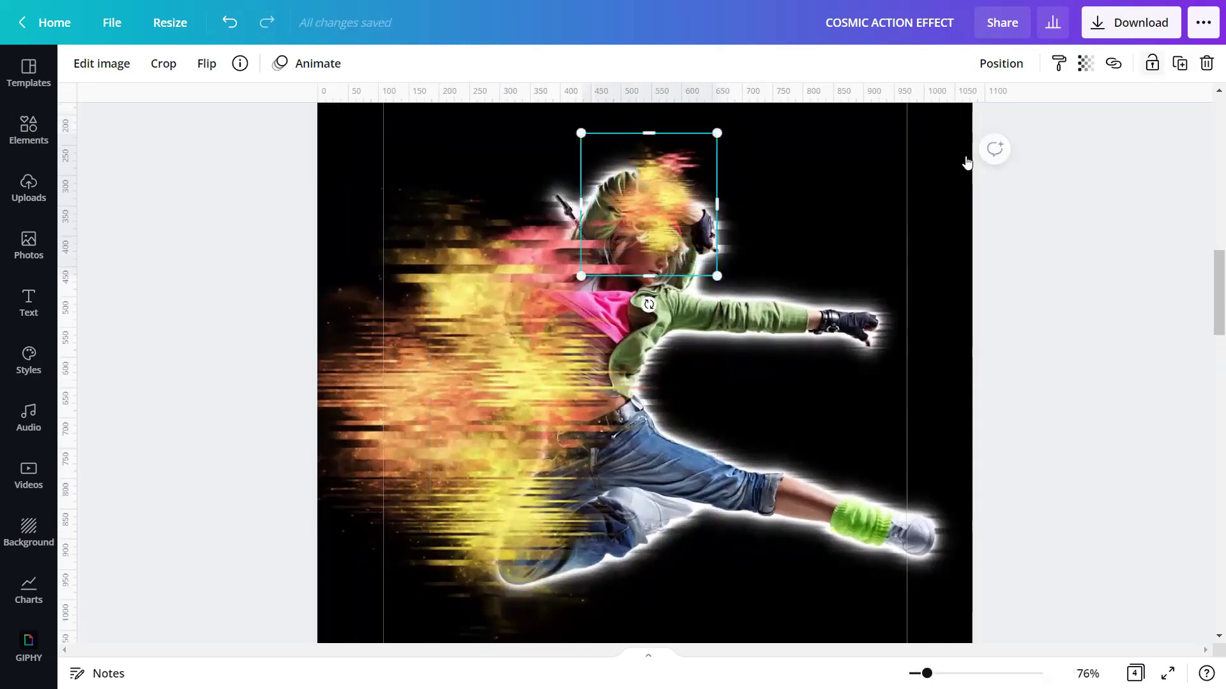
pyautogui.moveTo(717, 275); pyautogui.dragTo(678, 247)
pyautogui.moveTo(631, 194); pyautogui.dragTo(666, 197)
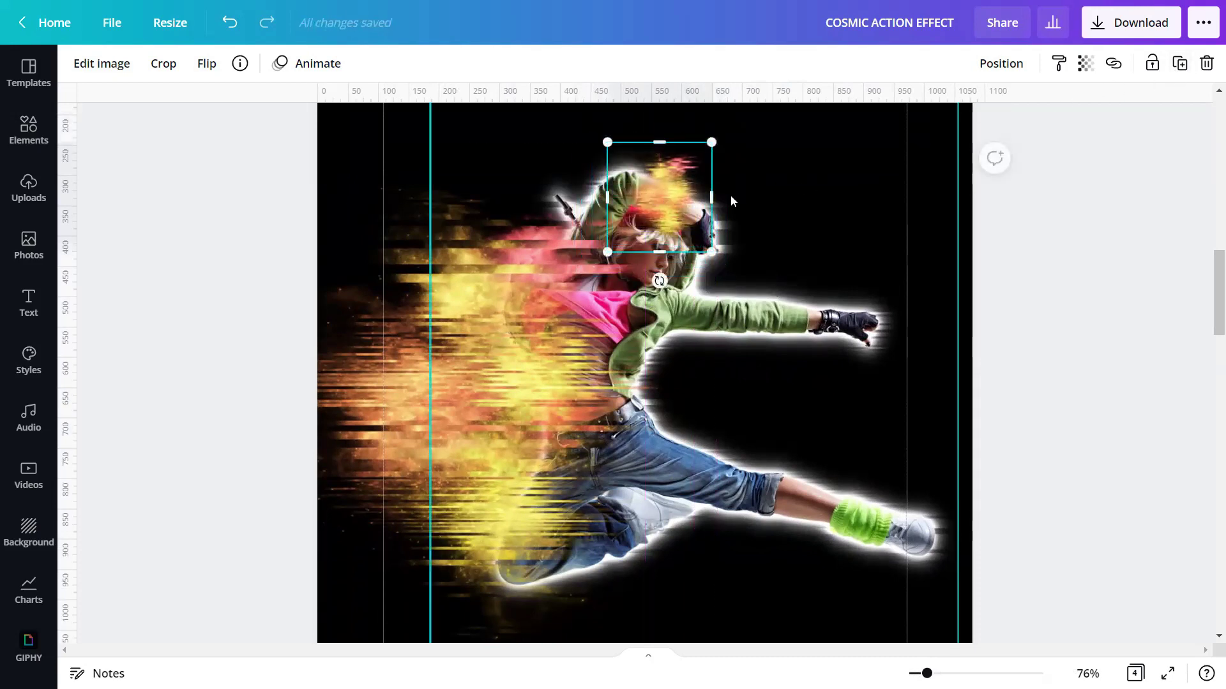
# - Duplicate the flame twice and arrange both copies along the dancer's lower leg
pyautogui.click(1179, 64)
pyautogui.moveTo(681, 246)
pyautogui.mouseDown()
pyautogui.moveTo(803, 345)
pyautogui.moveTo(788, 356)
pyautogui.mouseUp()
pyautogui.click(1179, 65)
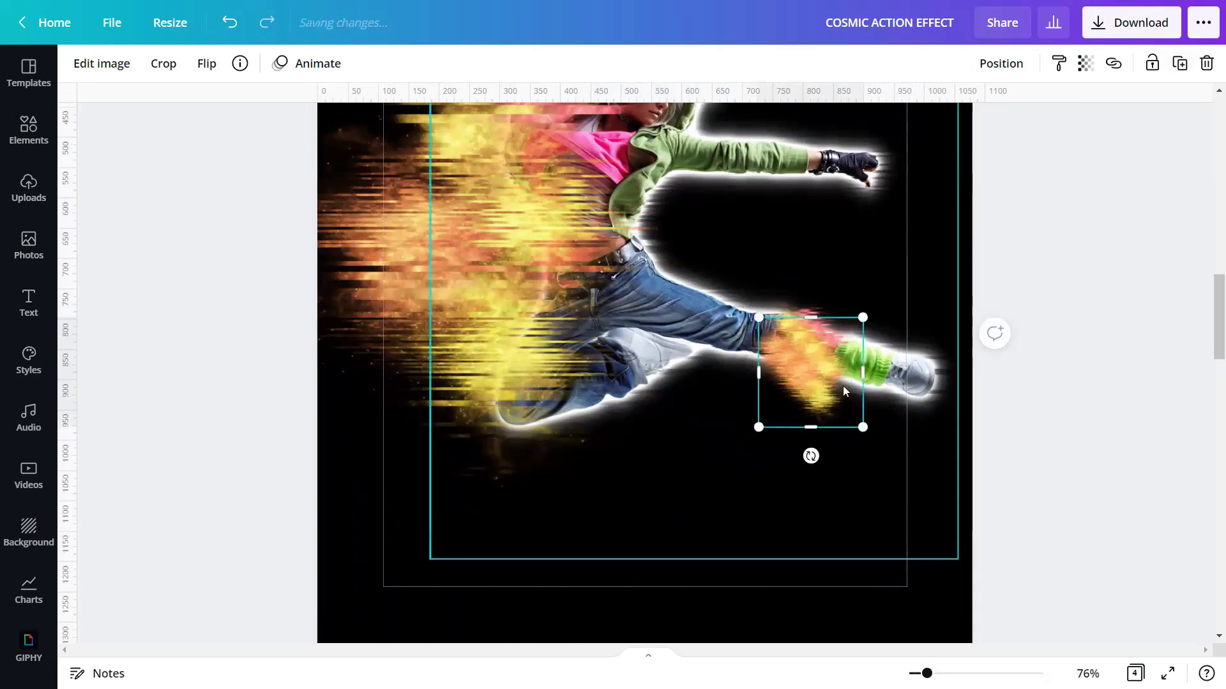
pyautogui.moveTo(843, 386); pyautogui.dragTo(887, 374)
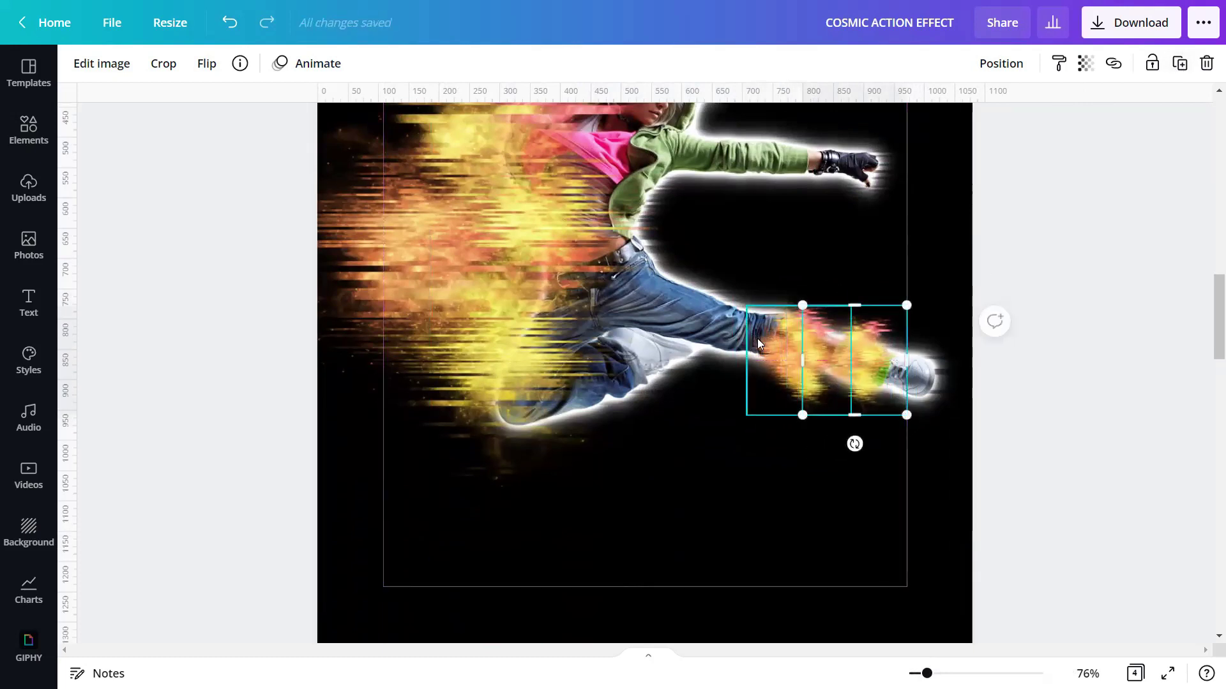
pyautogui.moveTo(757, 339); pyautogui.dragTo(704, 316)
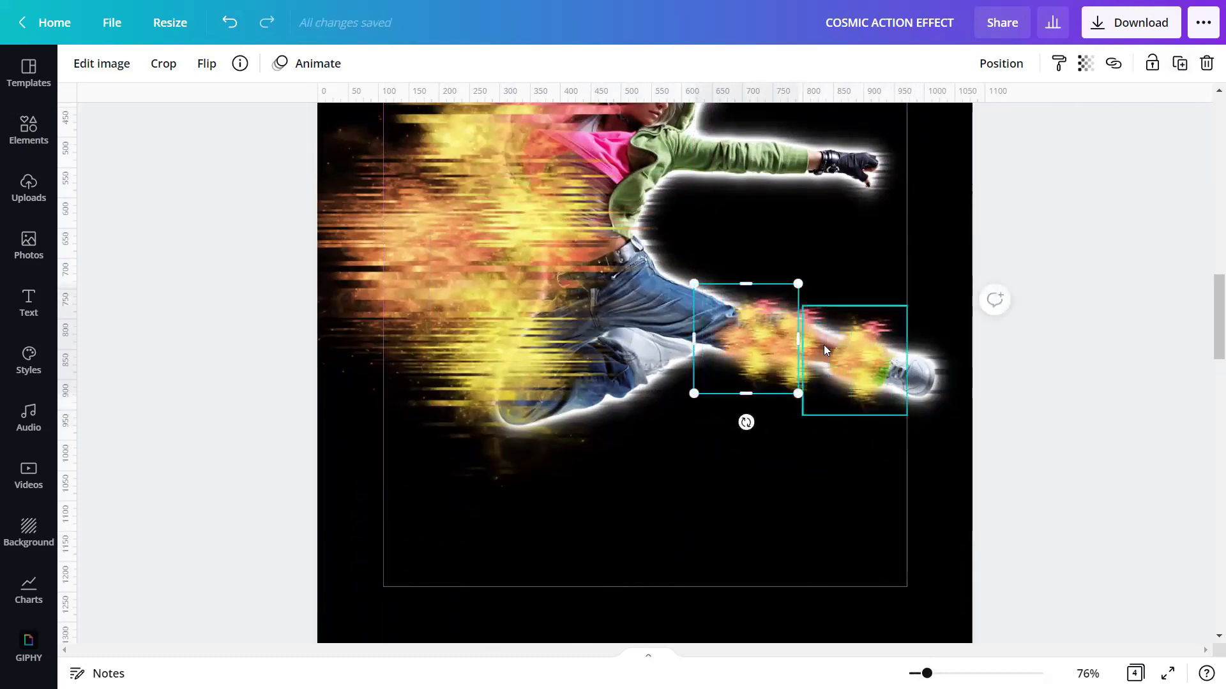
pyautogui.moveTo(823, 345); pyautogui.dragTo(793, 337)
pyautogui.click(729, 340)
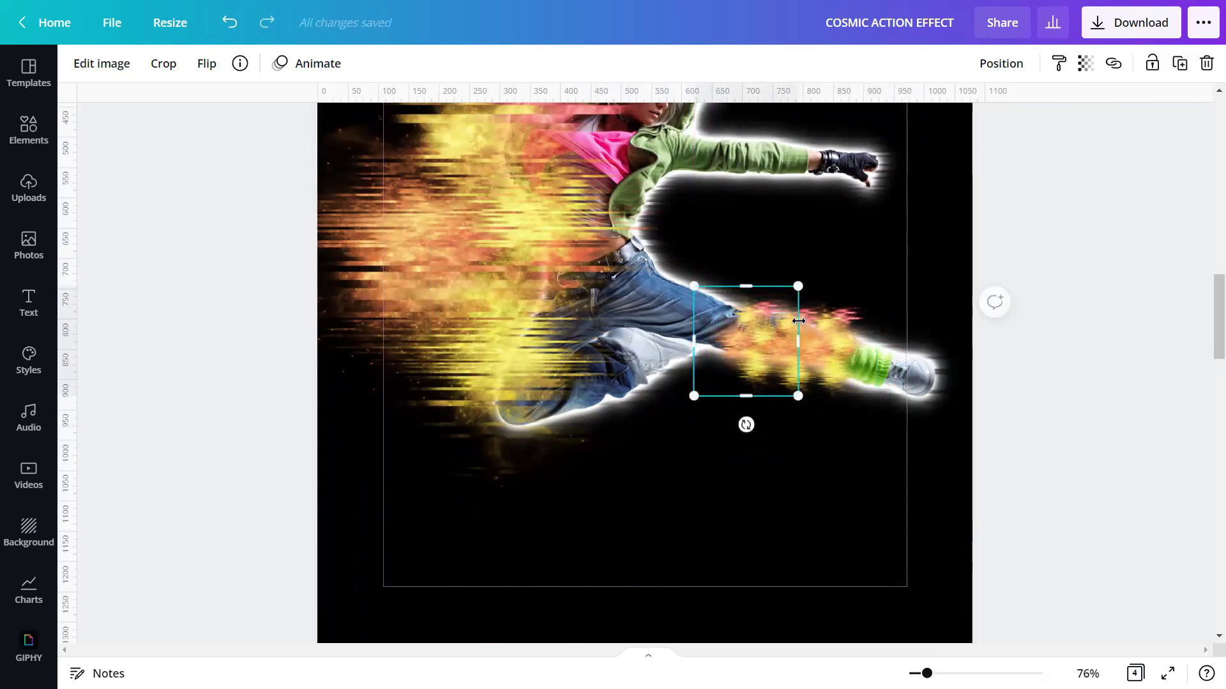
pyautogui.click(768, 326)
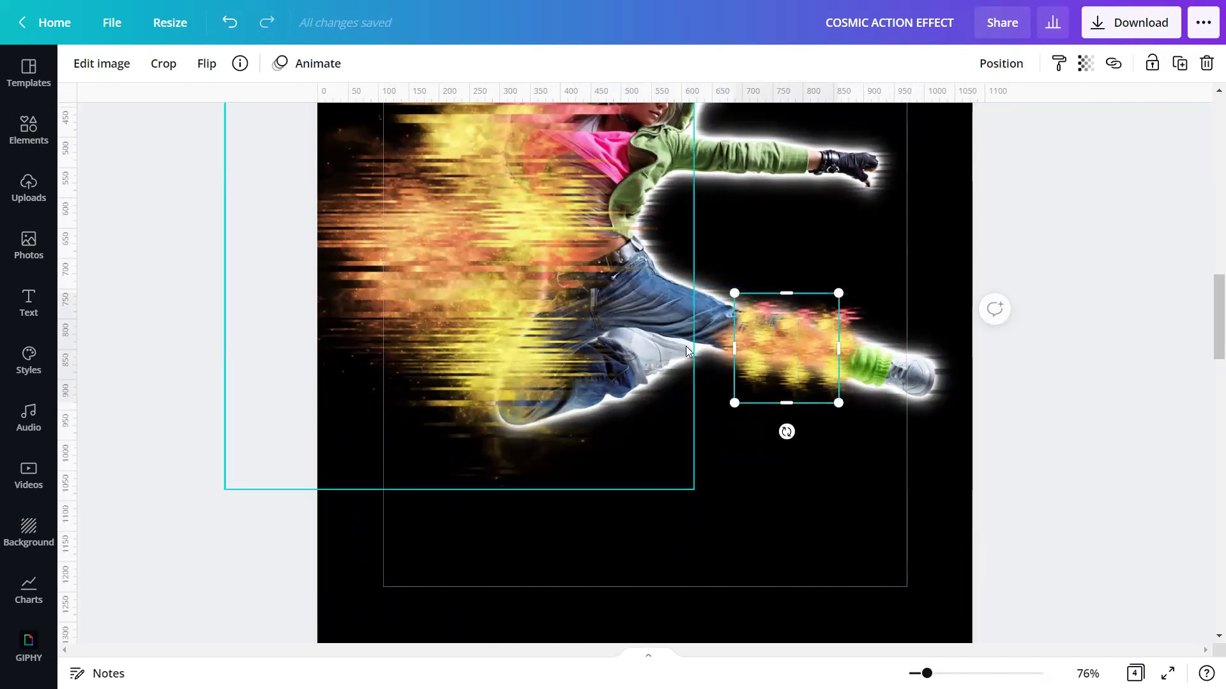
pyautogui.moveTo(754, 345)
pyautogui.mouseDown()
pyautogui.moveTo(696, 337)
pyautogui.moveTo(784, 340)
pyautogui.mouseUp()
pyautogui.moveTo(868, 347); pyautogui.dragTo(853, 348)
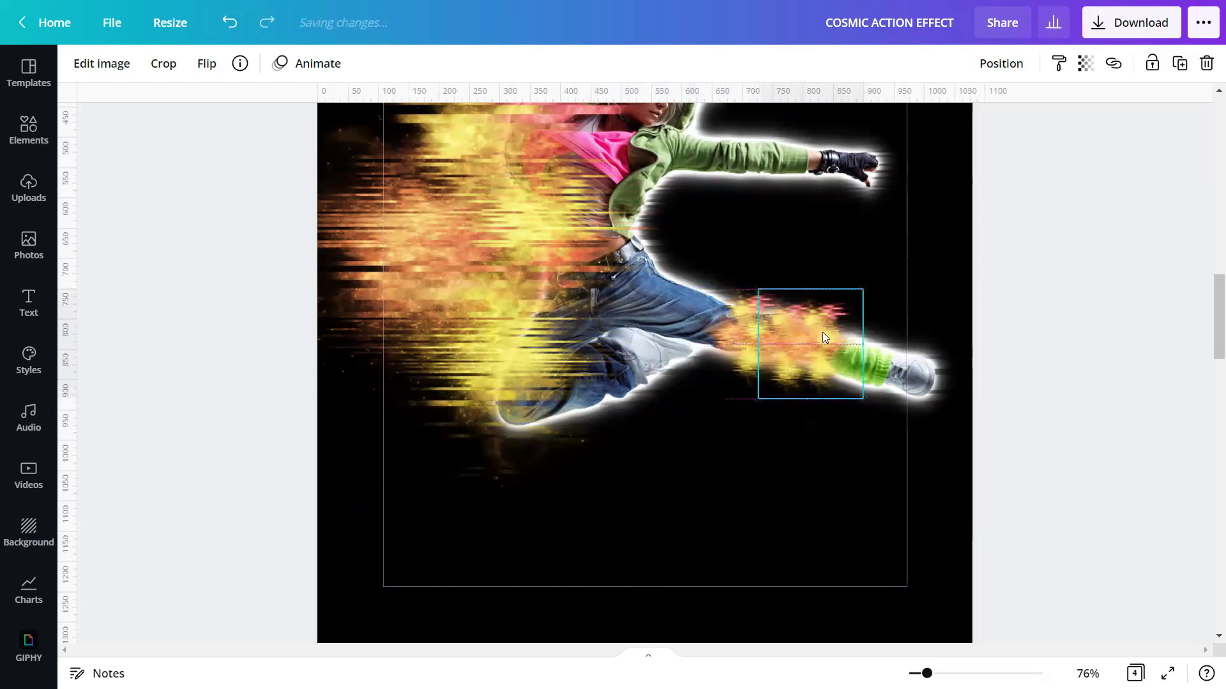
# - Add flame copies onto the jeans and along the outstretched green sleeve
pyautogui.click(1180, 63)
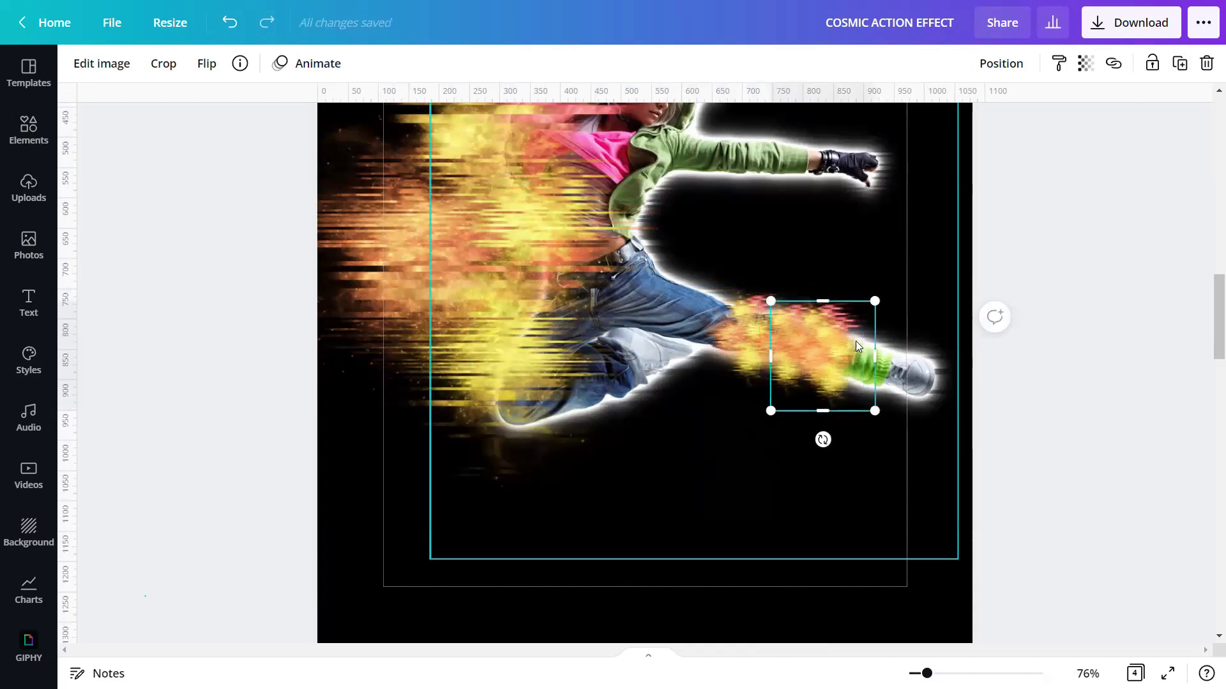
pyautogui.moveTo(829, 364)
pyautogui.mouseDown()
pyautogui.moveTo(623, 365)
pyautogui.moveTo(657, 364)
pyautogui.mouseUp()
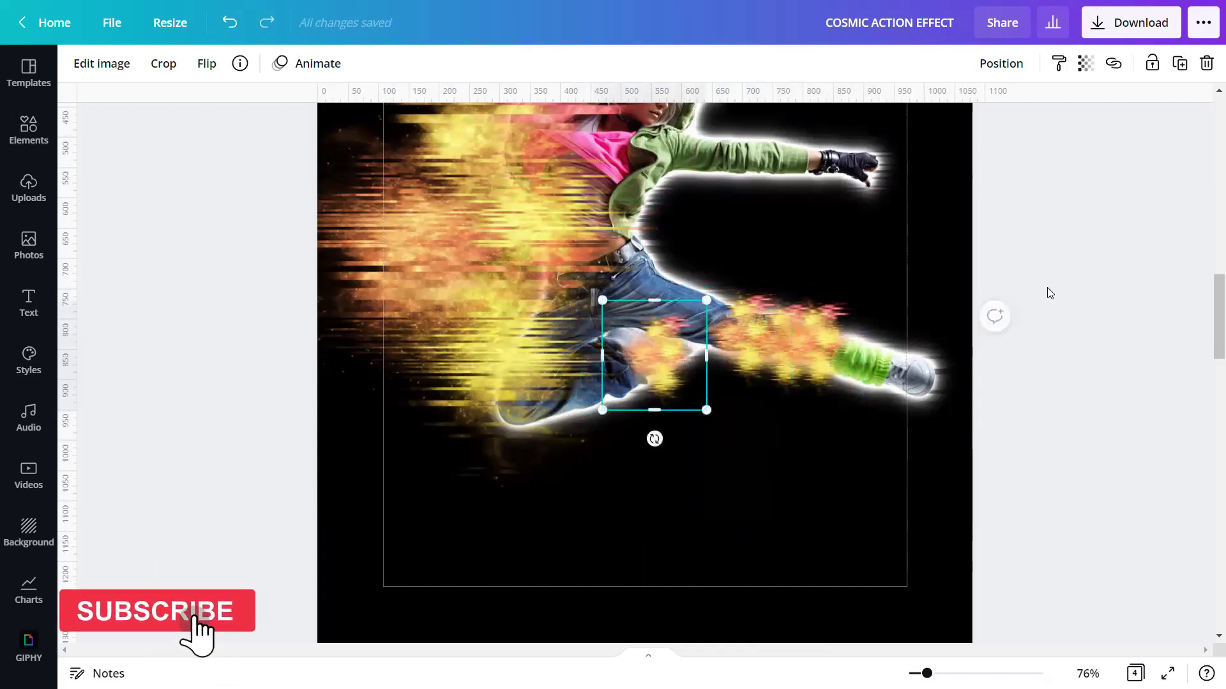
pyautogui.click(1180, 64)
pyautogui.moveTo(685, 395)
pyautogui.mouseDown()
pyautogui.moveTo(736, 186)
pyautogui.moveTo(748, 196)
pyautogui.moveTo(801, 185)
pyautogui.moveTo(732, 173)
pyautogui.moveTo(761, 169)
pyautogui.mouseUp()
pyautogui.hotkey('ctrl', 'd')
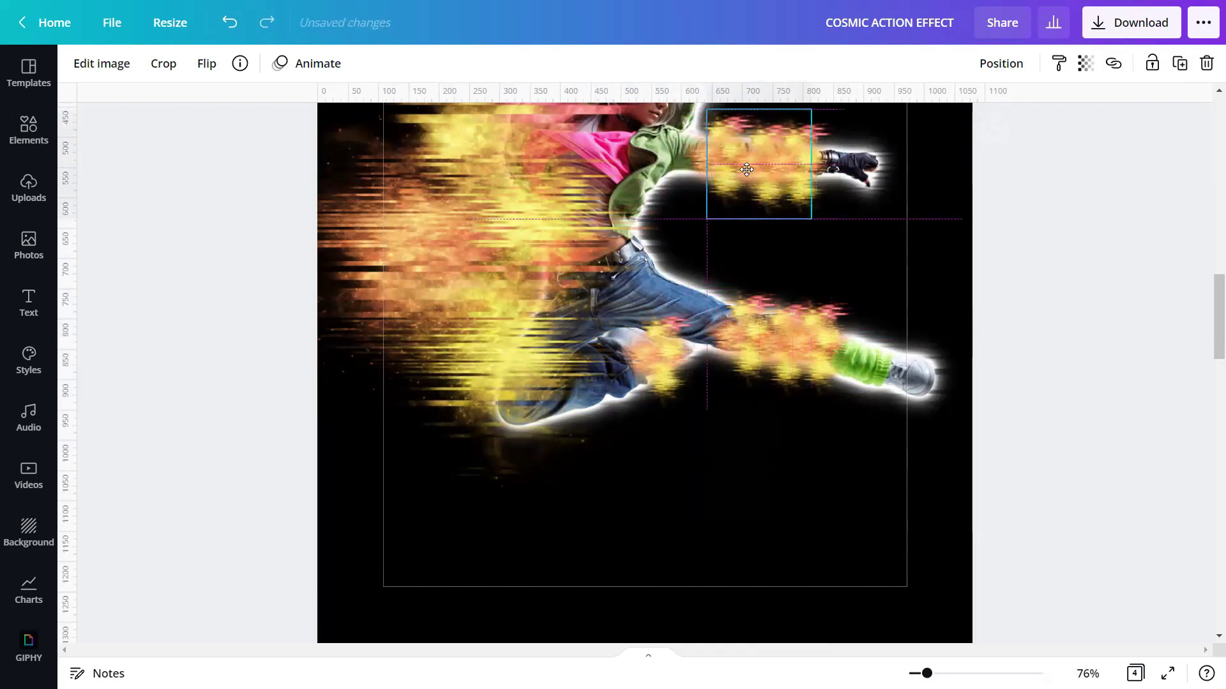
pyautogui.moveTo(682, 175); pyautogui.dragTo(698, 182)
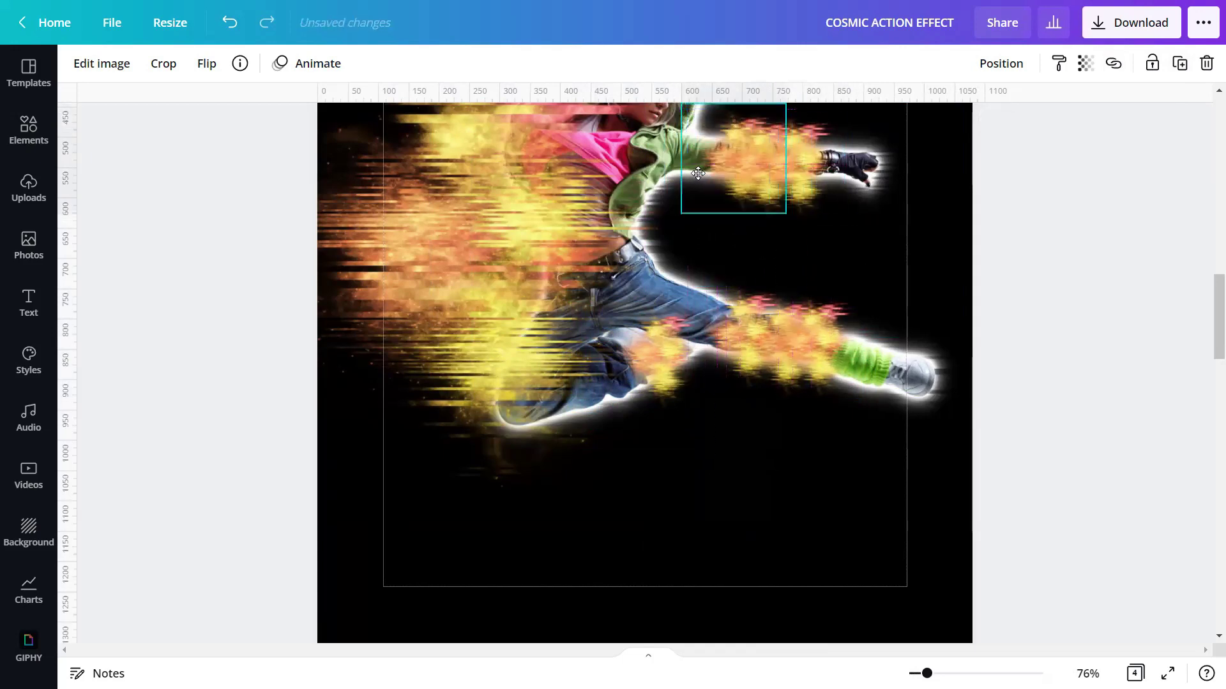
pyautogui.scroll(3, 1005, 360)
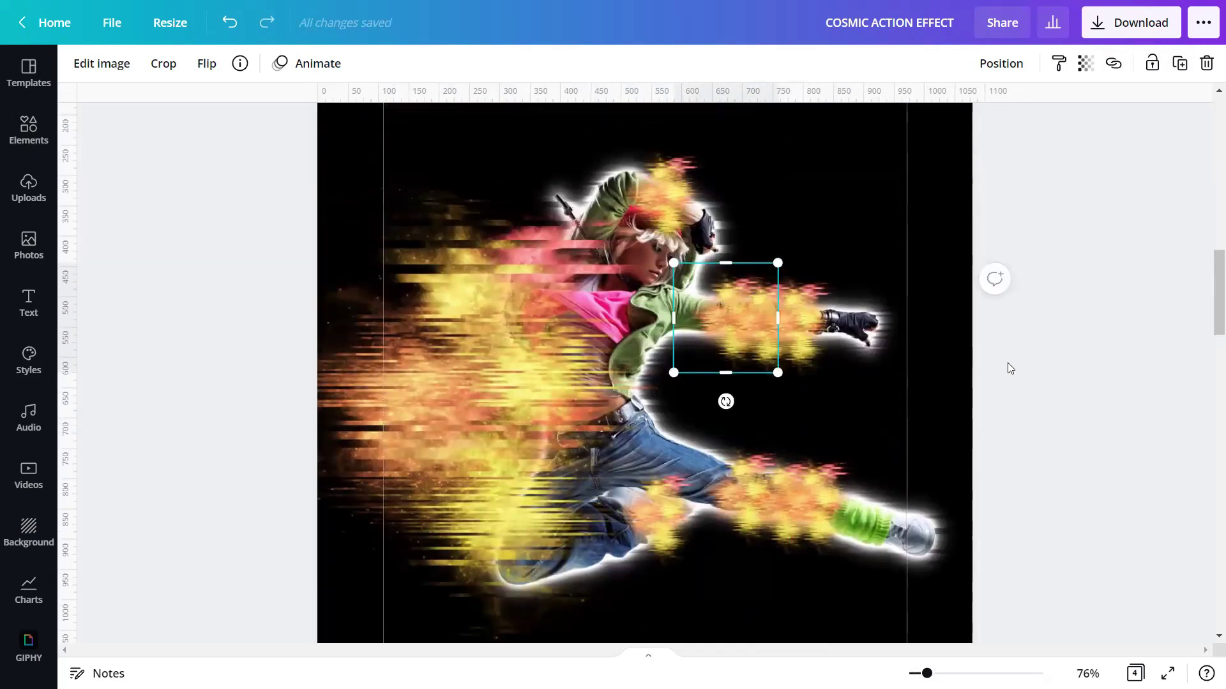
# - Delete page 4 of the design
pyautogui.click(1007, 374)
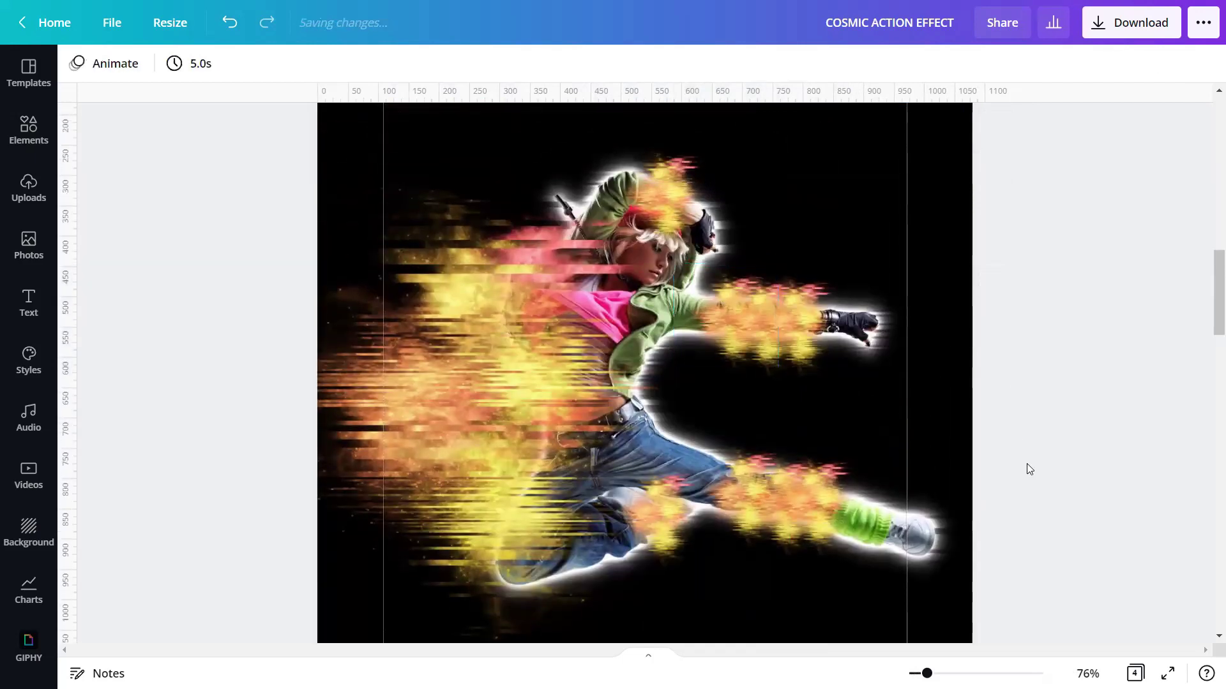
pyautogui.scroll(-5, 1204, 473)
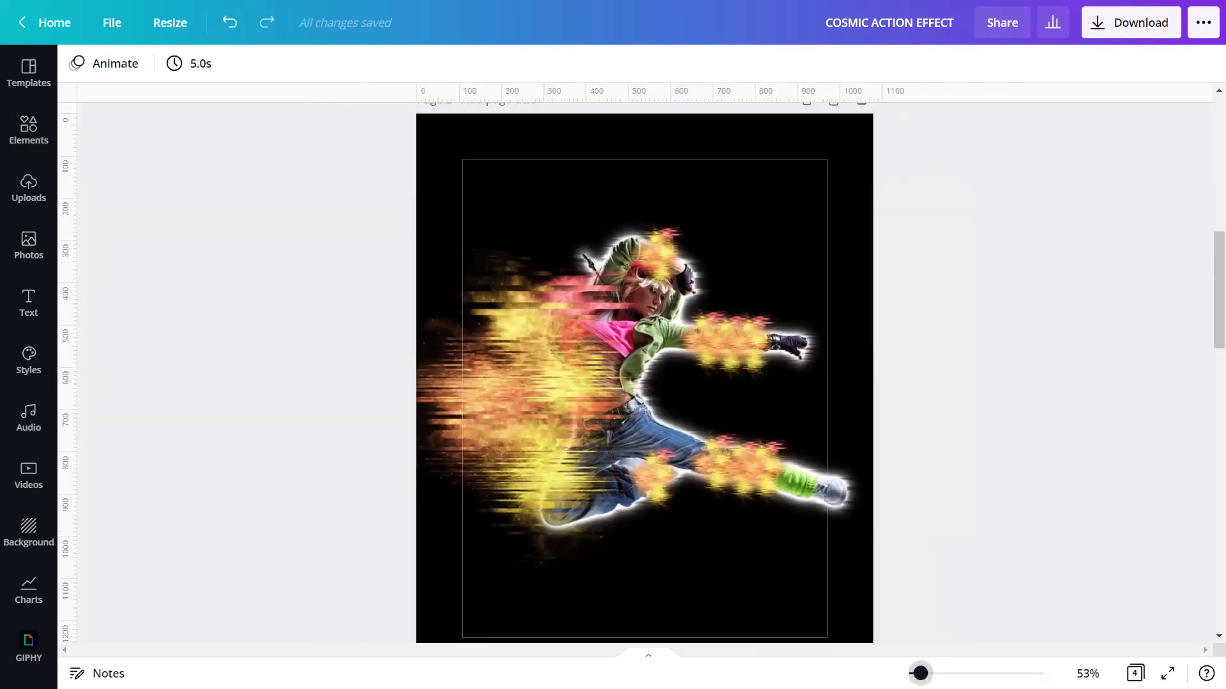
pyautogui.scroll(-2, 1207, 339)
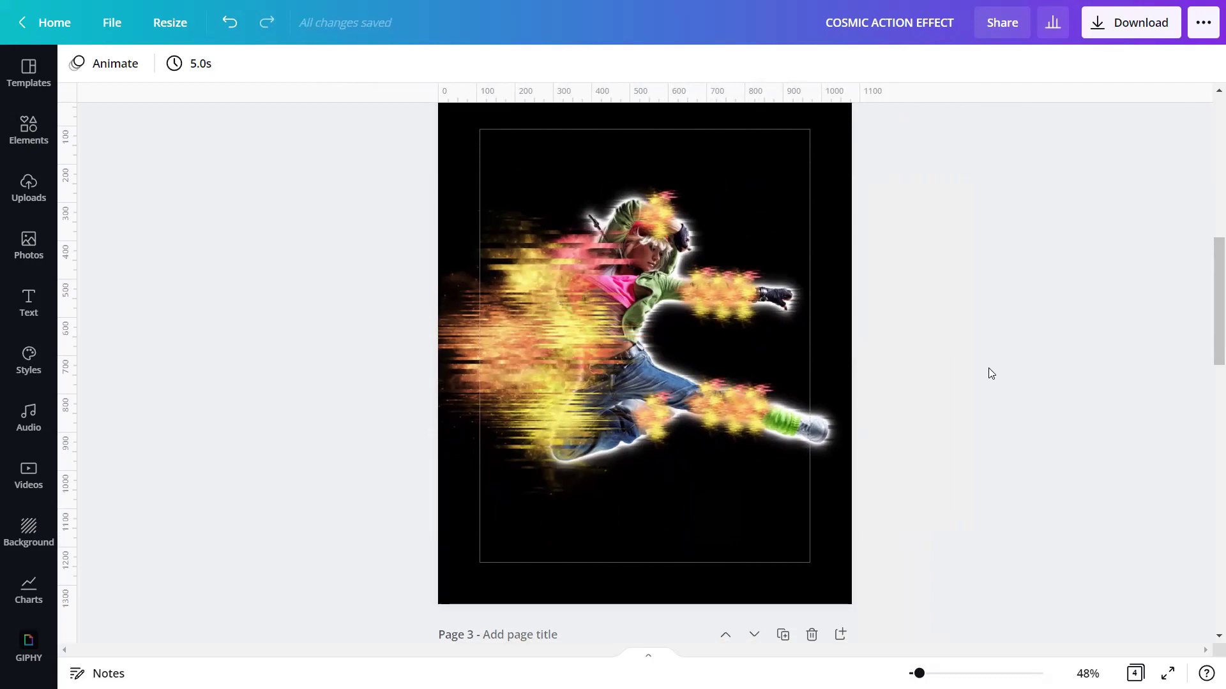
pyautogui.scroll(-1, 988, 374)
pyautogui.scroll(-4, 988, 376)
pyautogui.click(811, 397)
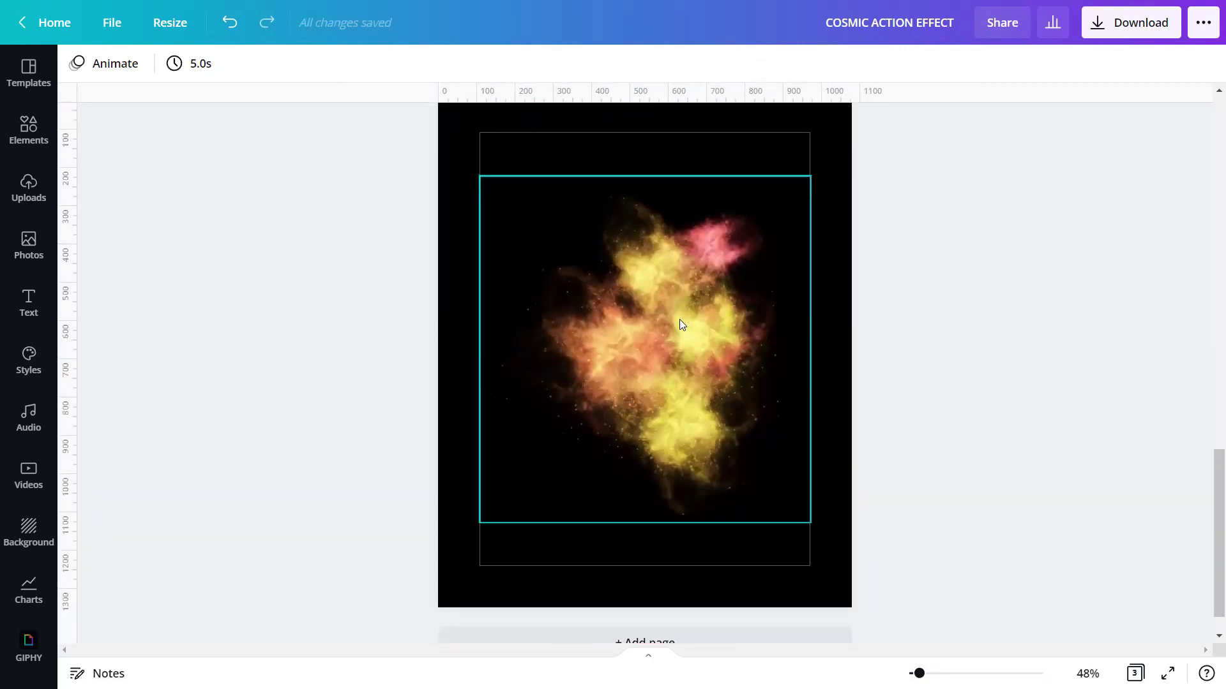
# - Drag the colorful galaxy cloud from page 3 up onto the dancer's page
pyautogui.click(679, 319)
pyautogui.moveTo(678, 399); pyautogui.dragTo(651, 273)
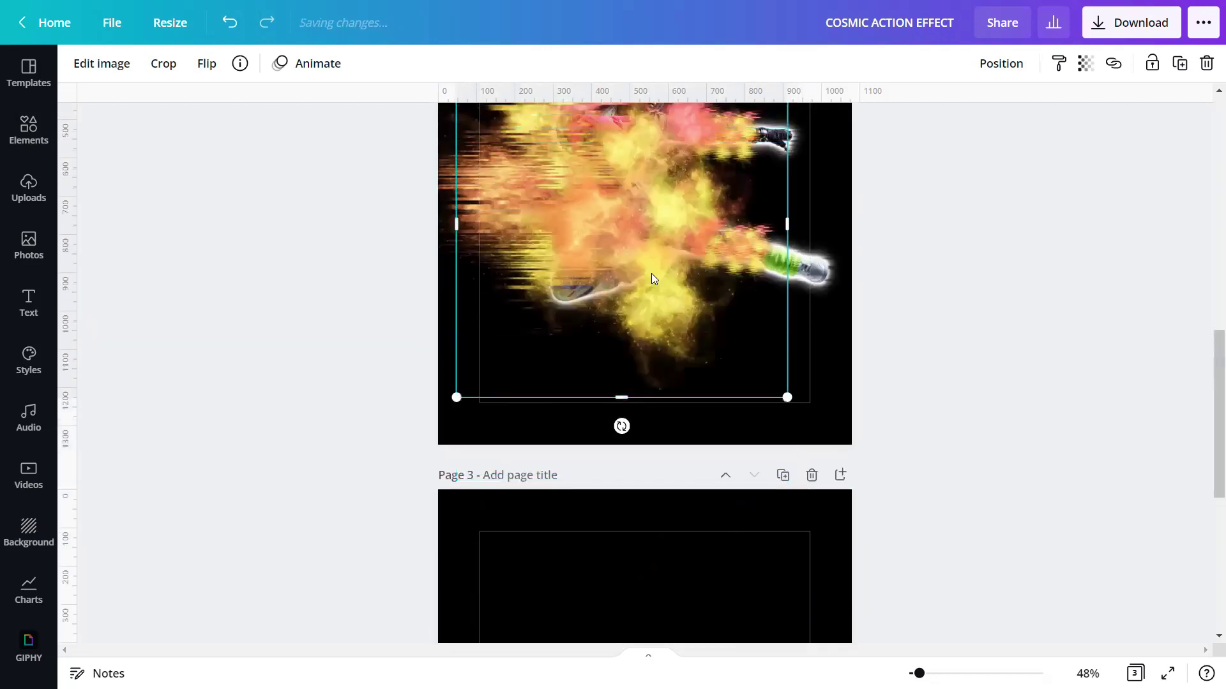
pyautogui.scroll(2, 916, 507)
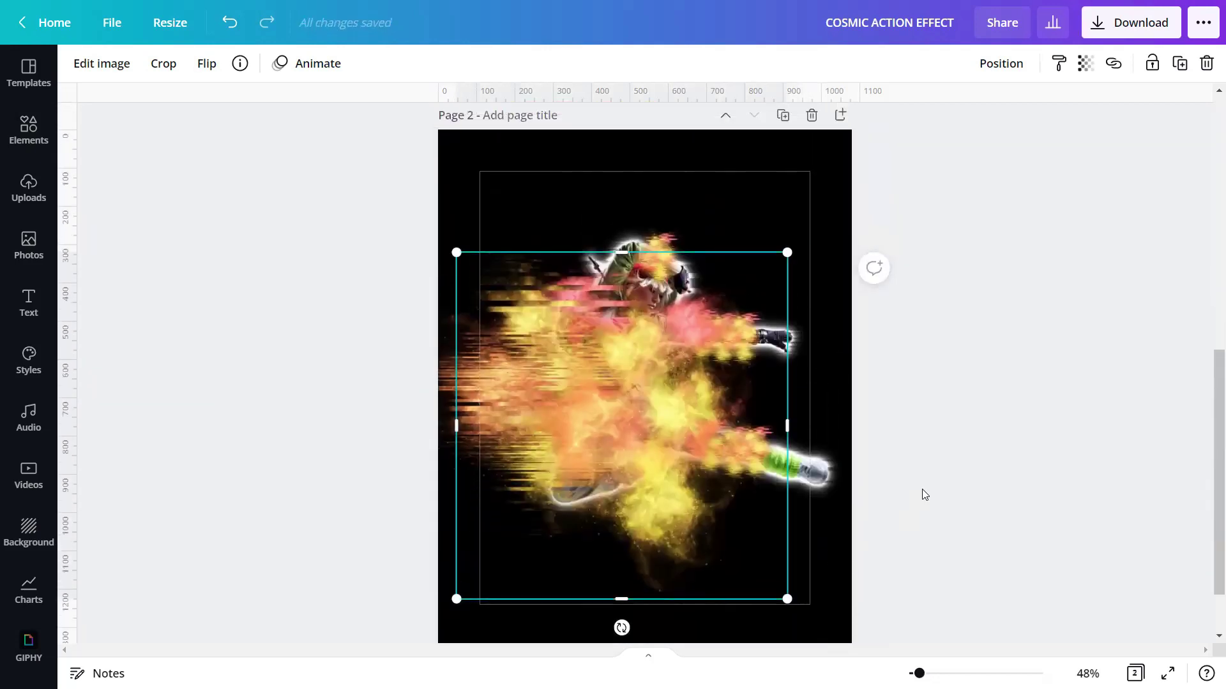
# - Send the galaxy cloud to back and enlarge it past the page edges around the dancer
pyautogui.click(1001, 63)
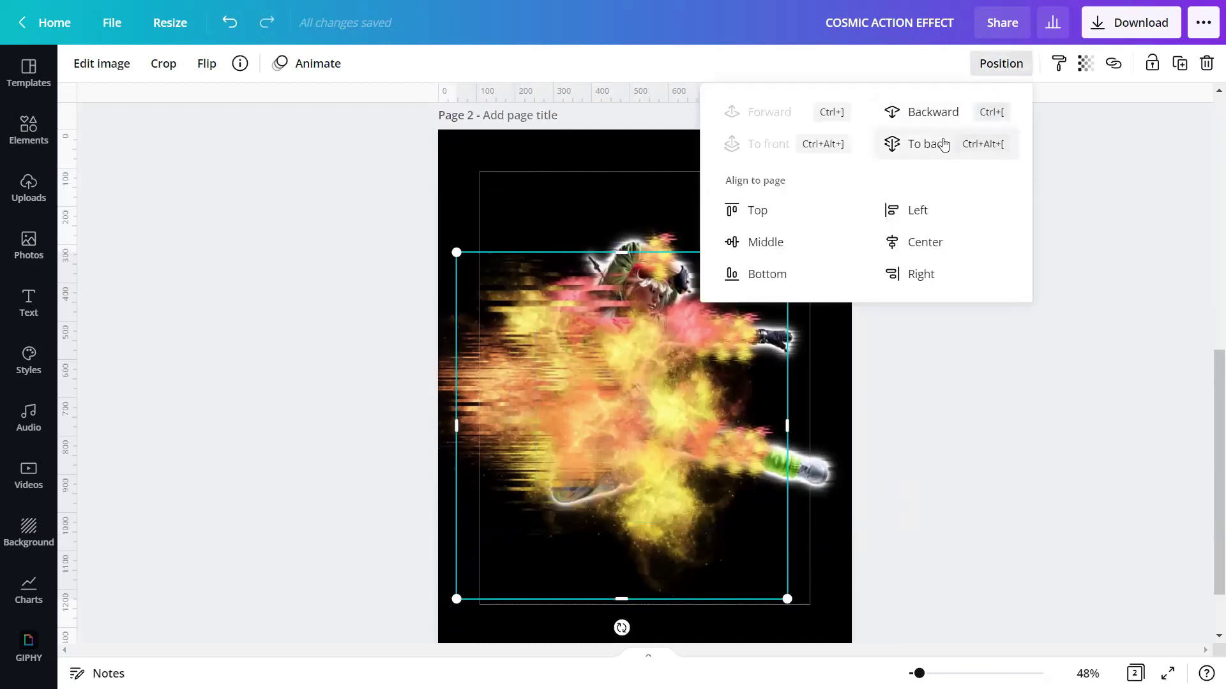
pyautogui.click(929, 144)
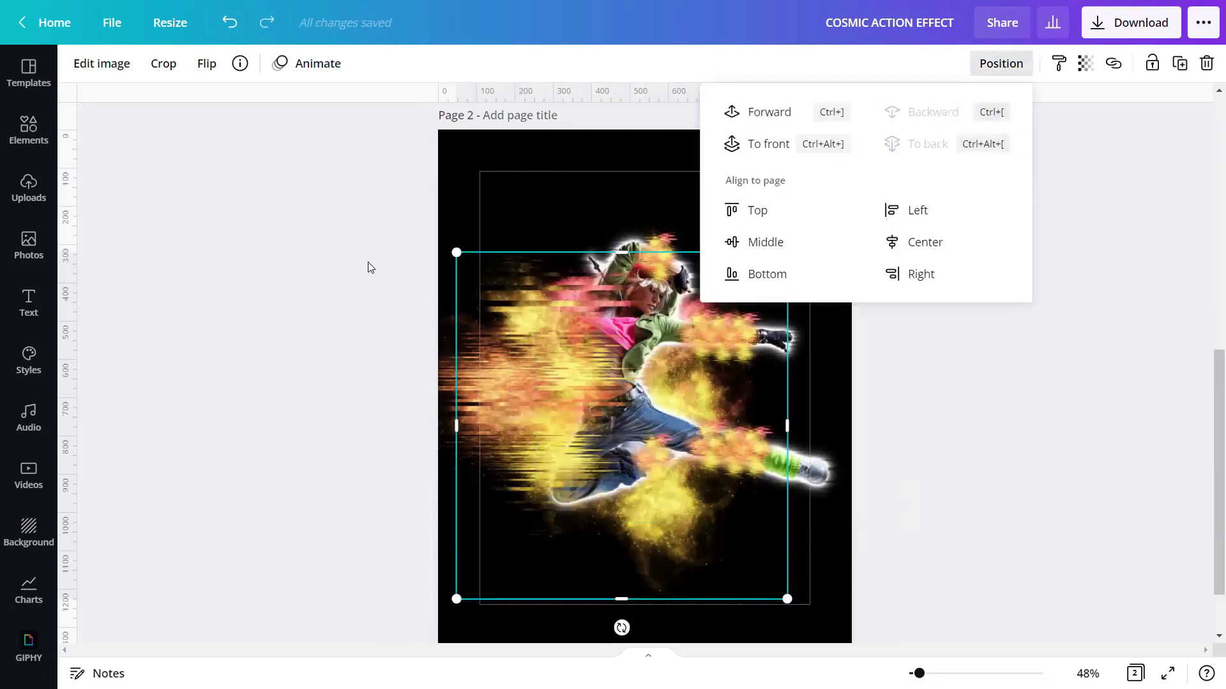
pyautogui.moveTo(455, 250); pyautogui.dragTo(261, 83)
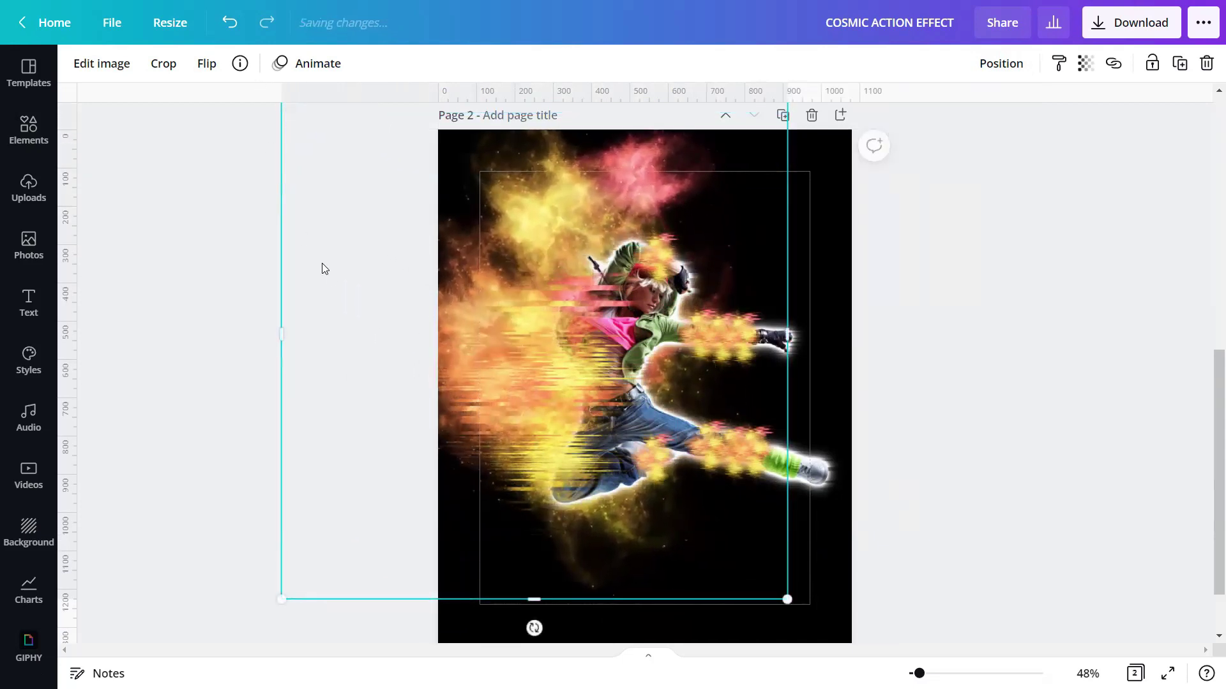
pyautogui.scroll(-1, 322, 262)
pyautogui.moveTo(266, 540); pyautogui.dragTo(156, 647)
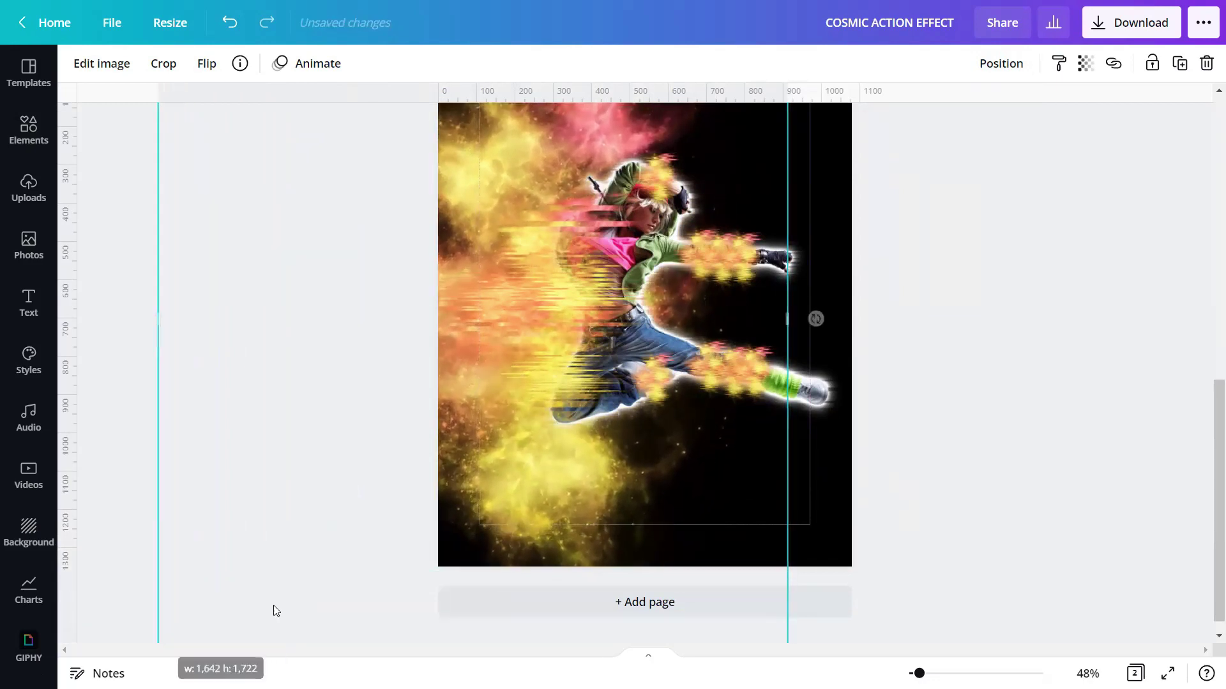
pyautogui.scroll(2, 341, 540)
pyautogui.moveTo(251, 476); pyautogui.dragTo(271, 459)
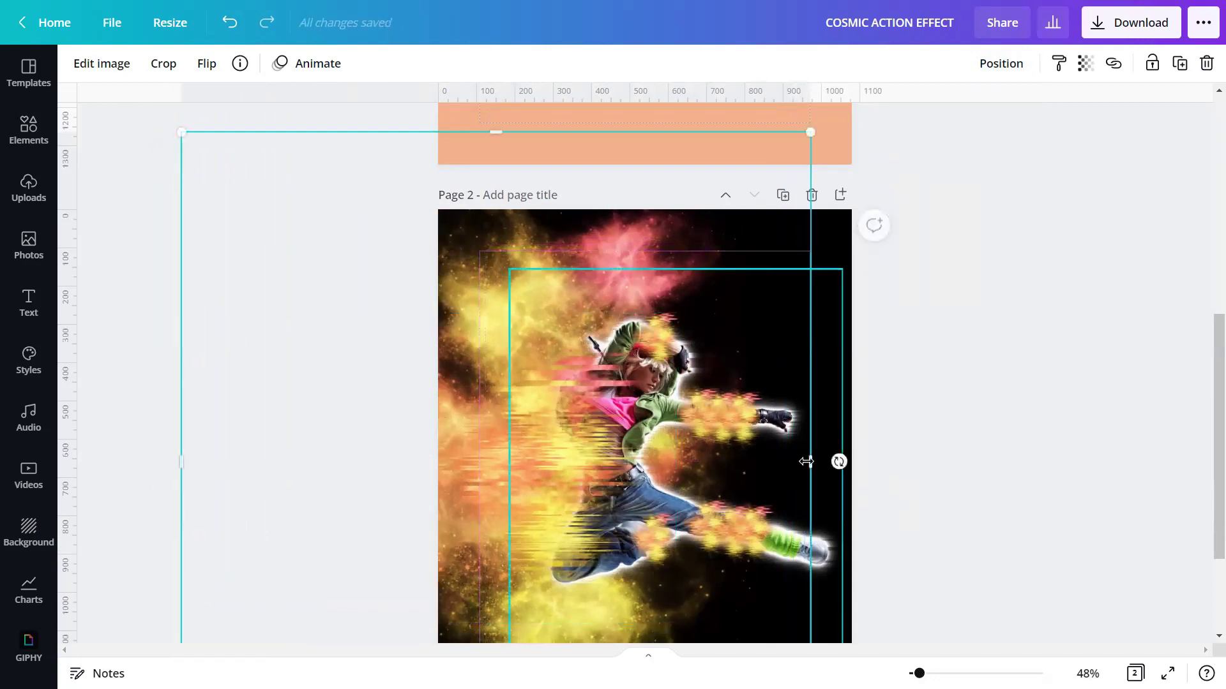
pyautogui.scroll(-2, 912, 462)
pyautogui.click(912, 424)
pyautogui.scroll(2, 912, 427)
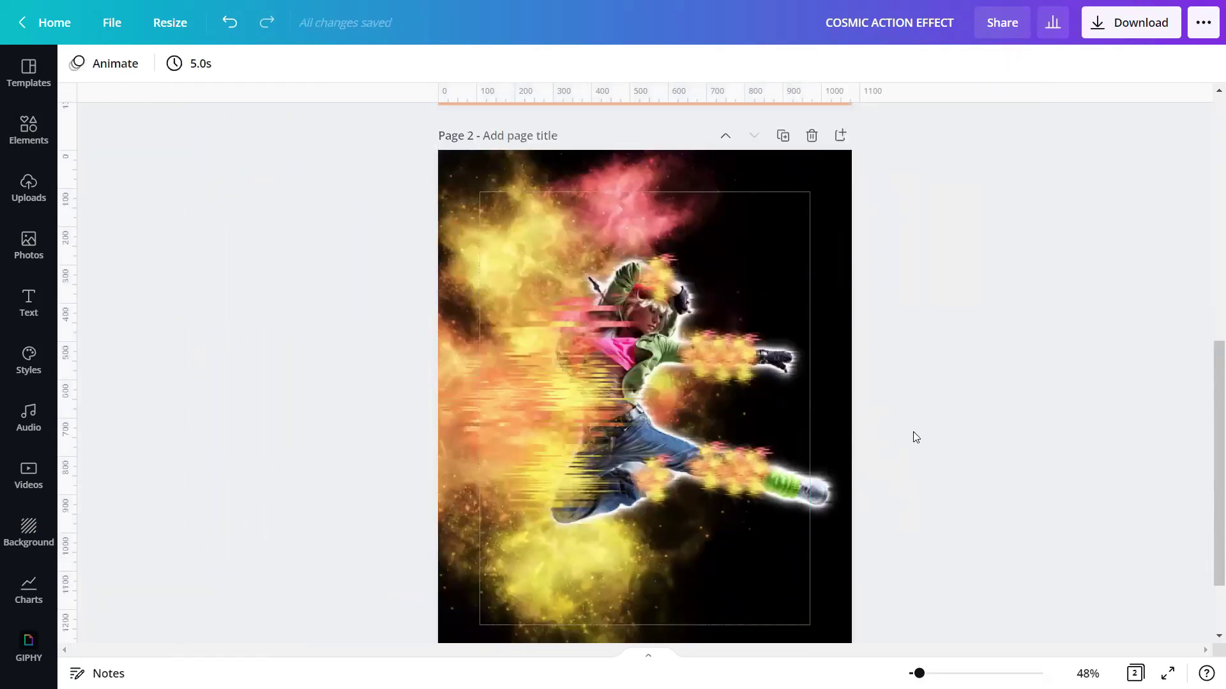
pyautogui.scroll(-1, 913, 431)
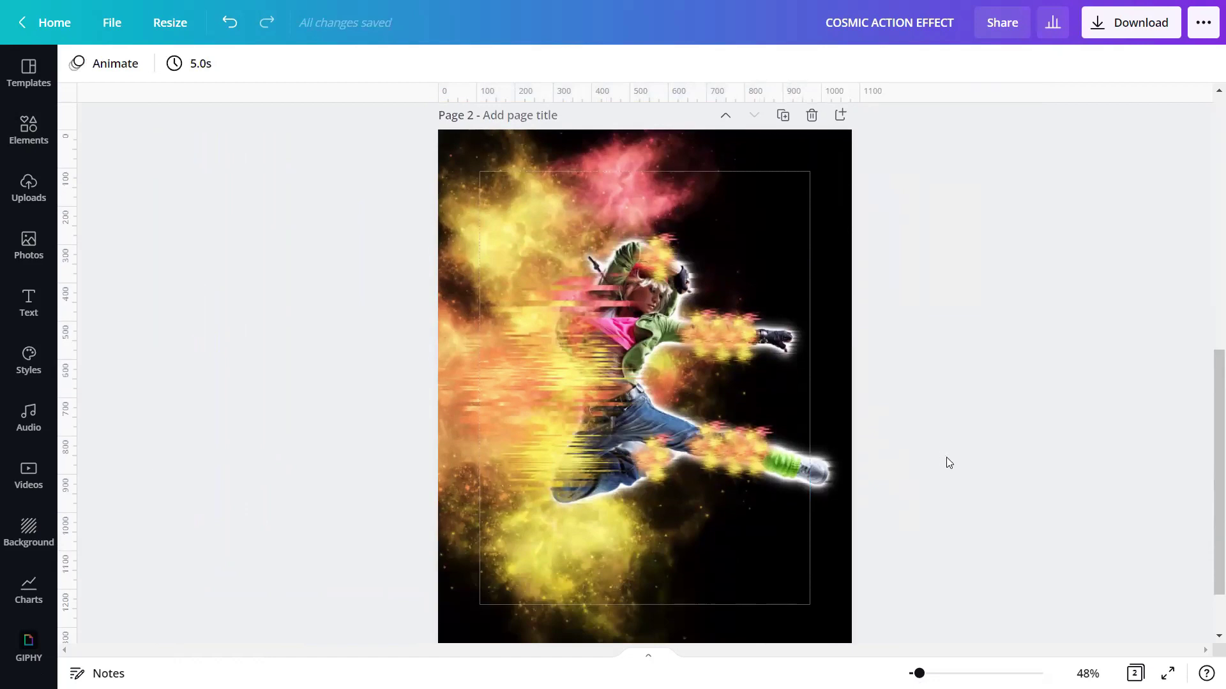
# - Preview the finished cosmic dancer poster in Present full screen mode
pyautogui.click(1168, 674)
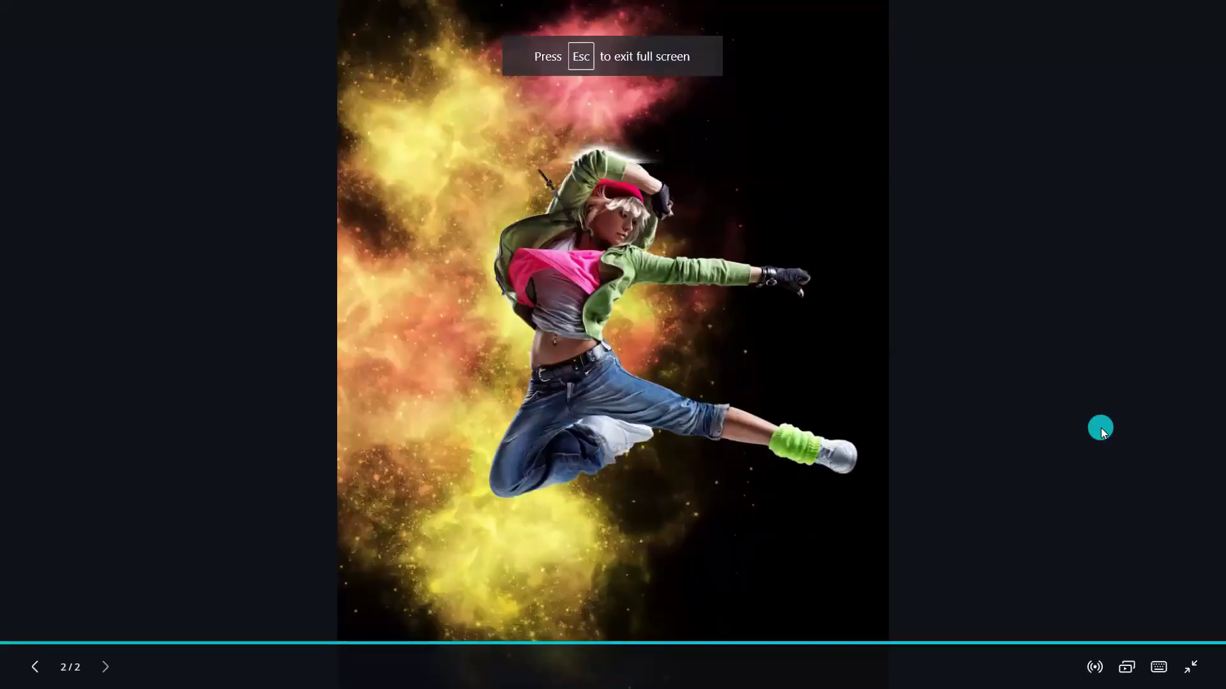